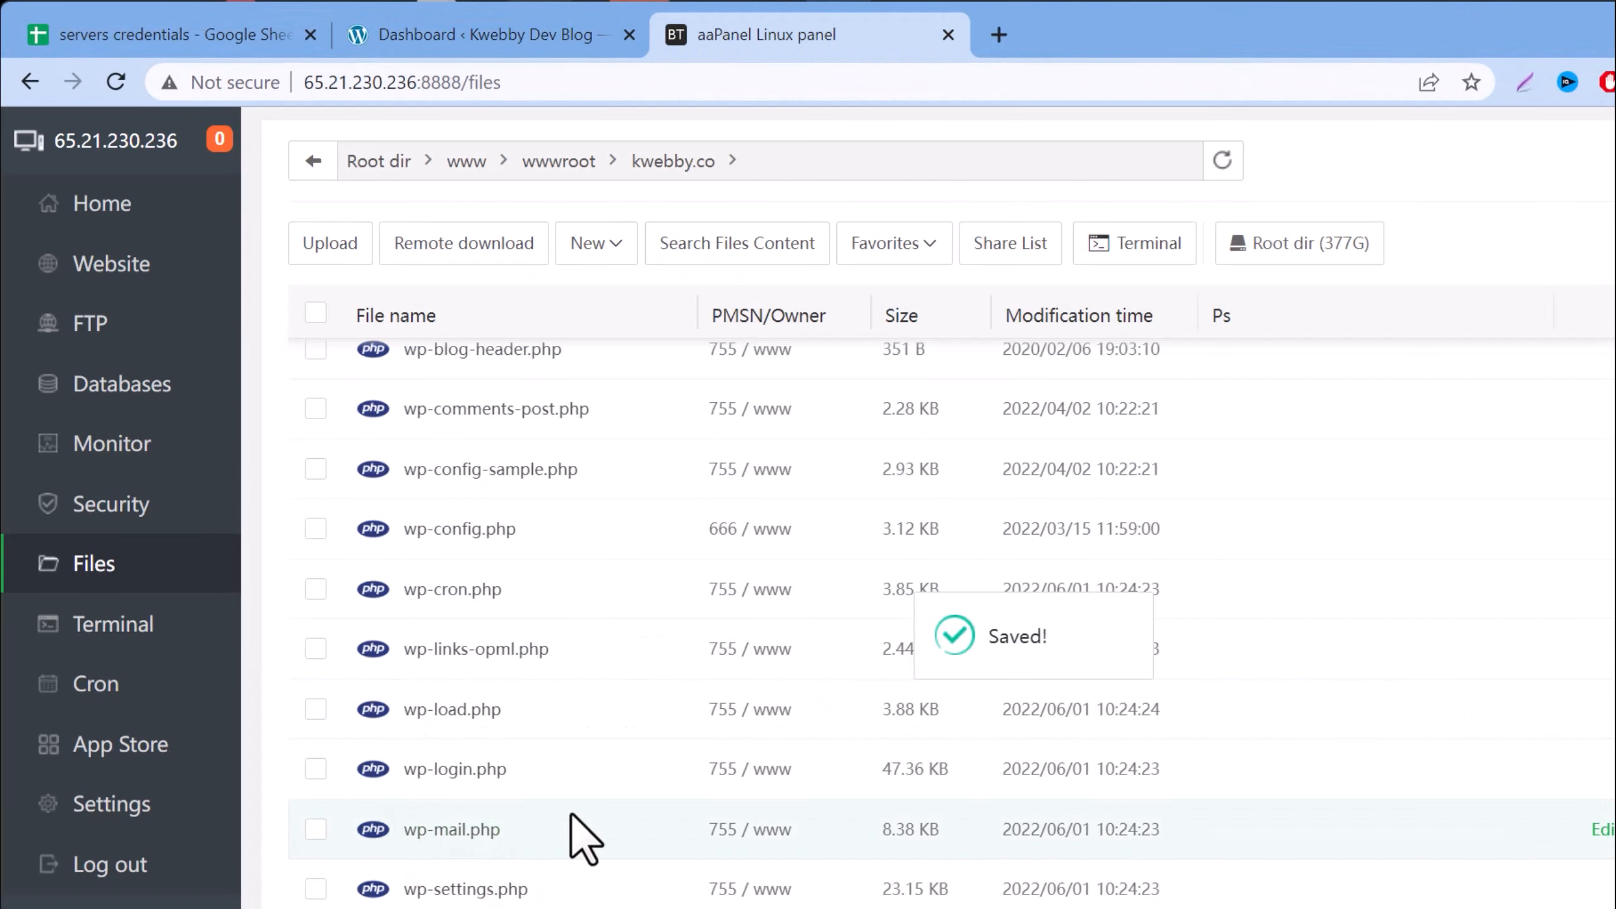
- Open wp-config.php from the kwebby.co site folder for editing
{"action": "scroll", "coordinate": [584, 840], "scroll_direction": "up", "scroll_amount": 5}
{"action": "scroll", "coordinate": [573, 825], "scroll_direction": "up", "scroll_amount": 5}
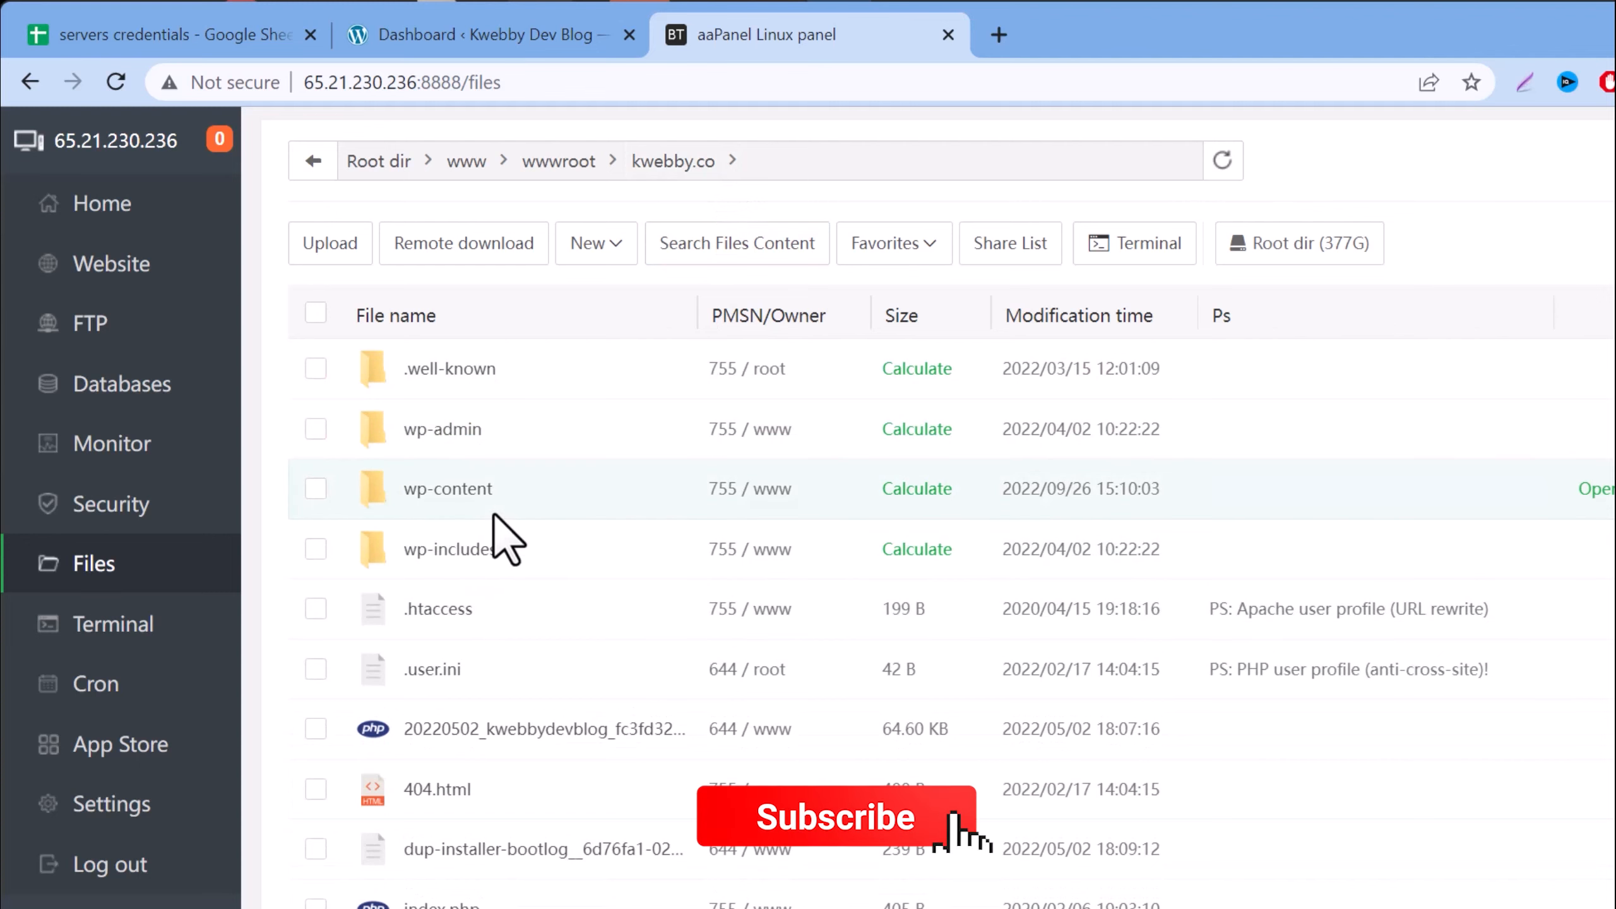
{"action": "scroll", "coordinate": [496, 528], "scroll_direction": "down", "scroll_amount": 10}
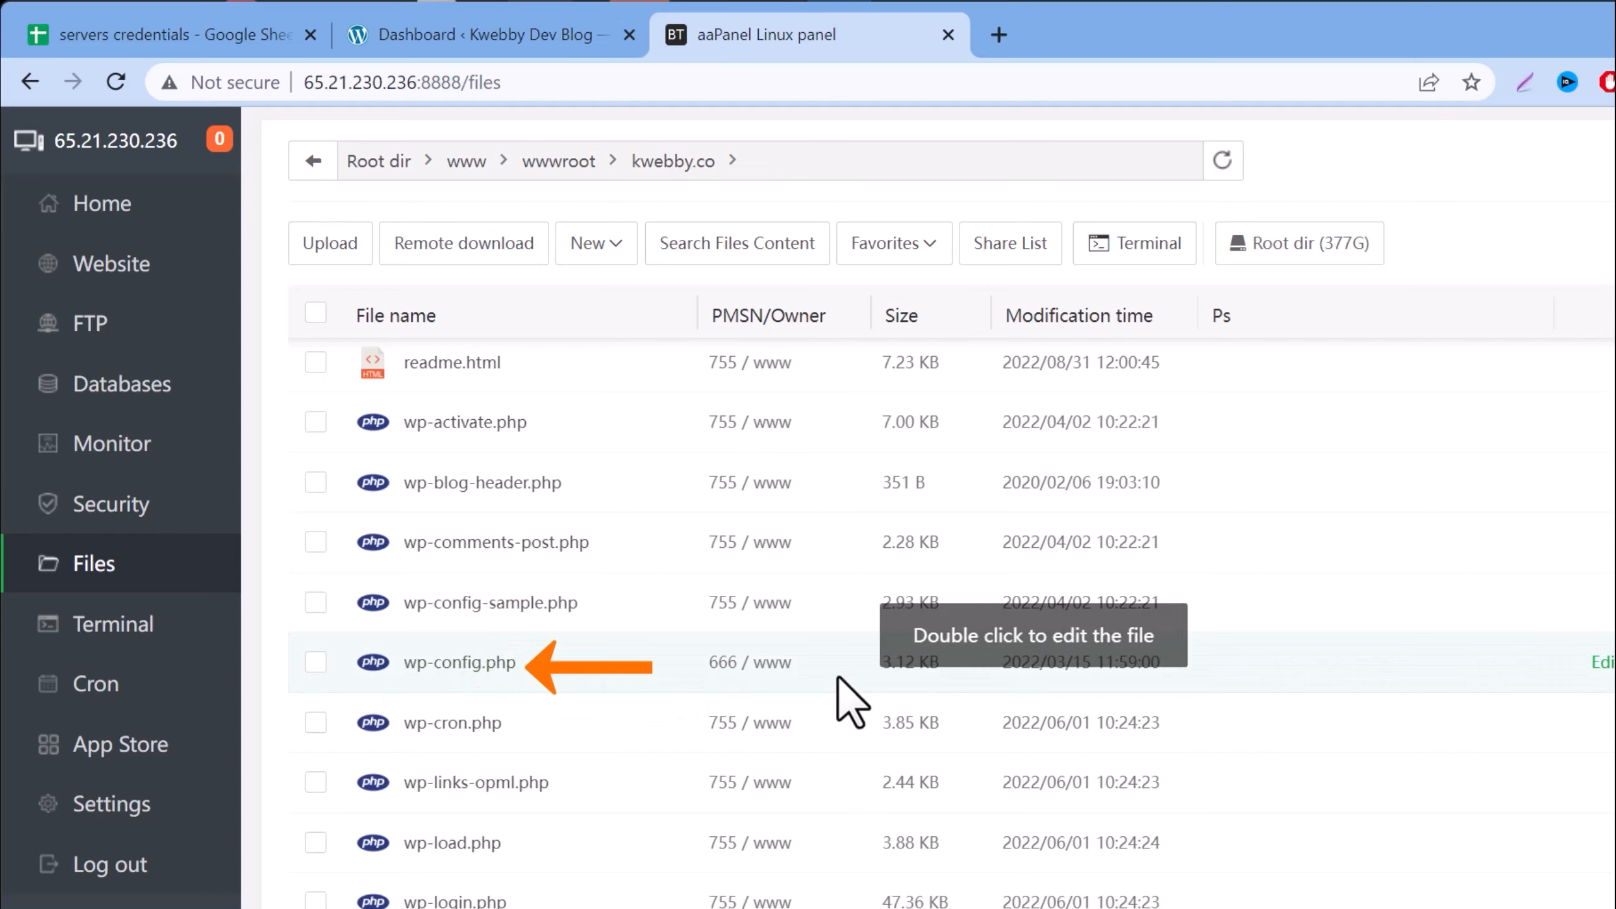
{"action": "double_click", "coordinate": [470, 663]}
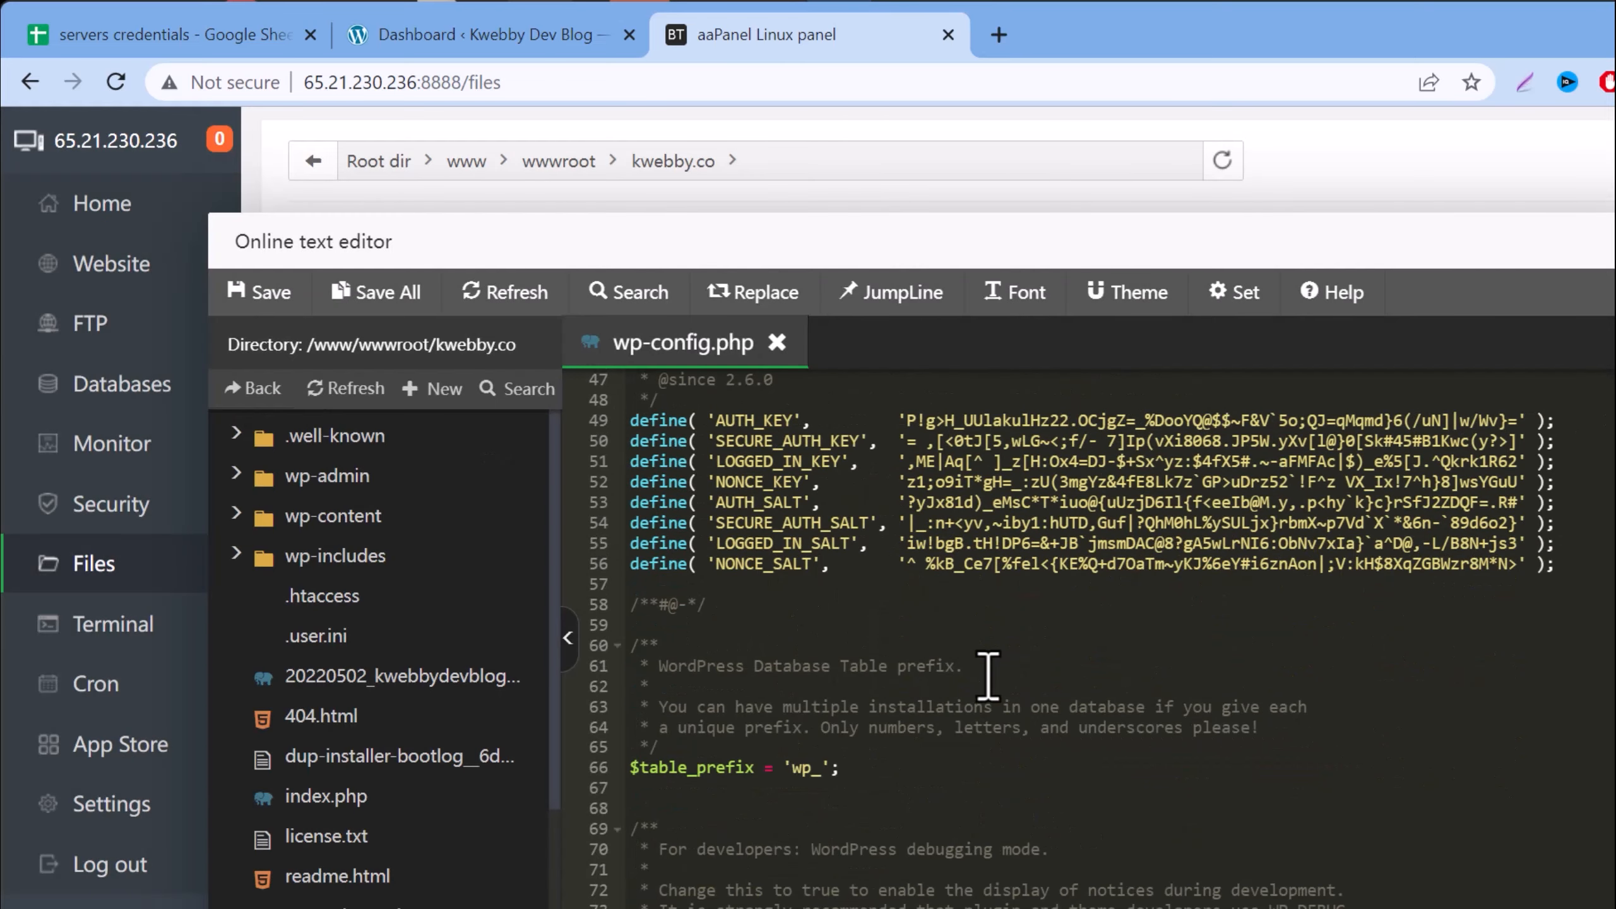
- Insert two new lines directly after the $table_prefix line in wp-config.php
{"action": "scroll", "coordinate": [988, 675], "scroll_direction": "down", "scroll_amount": 4}
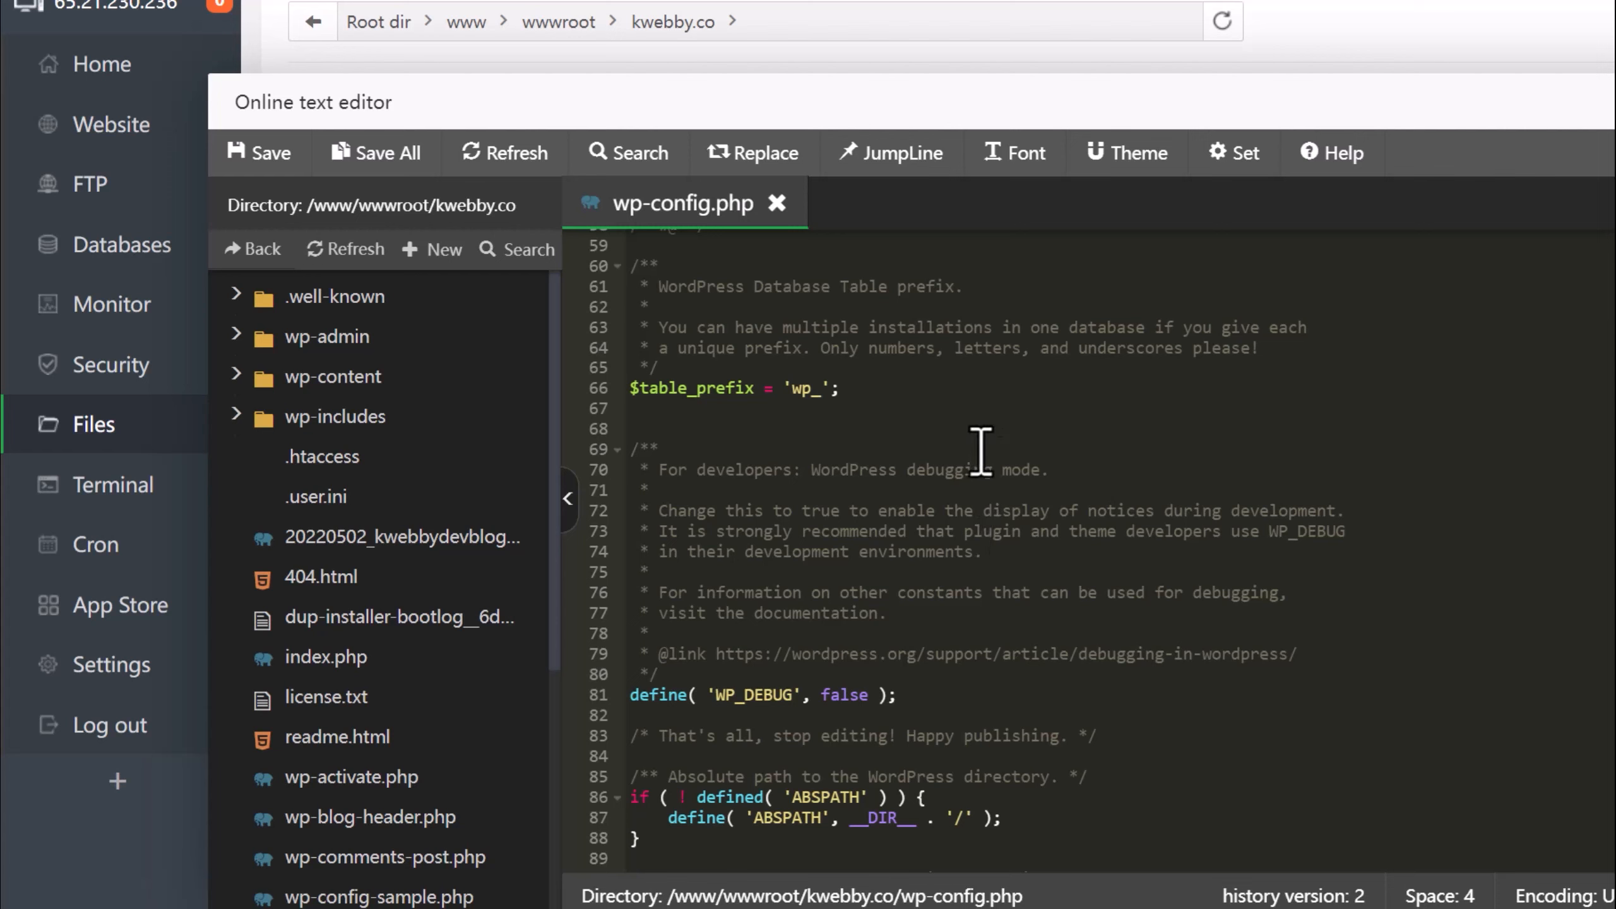
{"action": "left_click", "coordinate": [633, 388]}
{"action": "left_click_drag", "start_coordinate": [702, 394], "coordinate": [925, 389]}
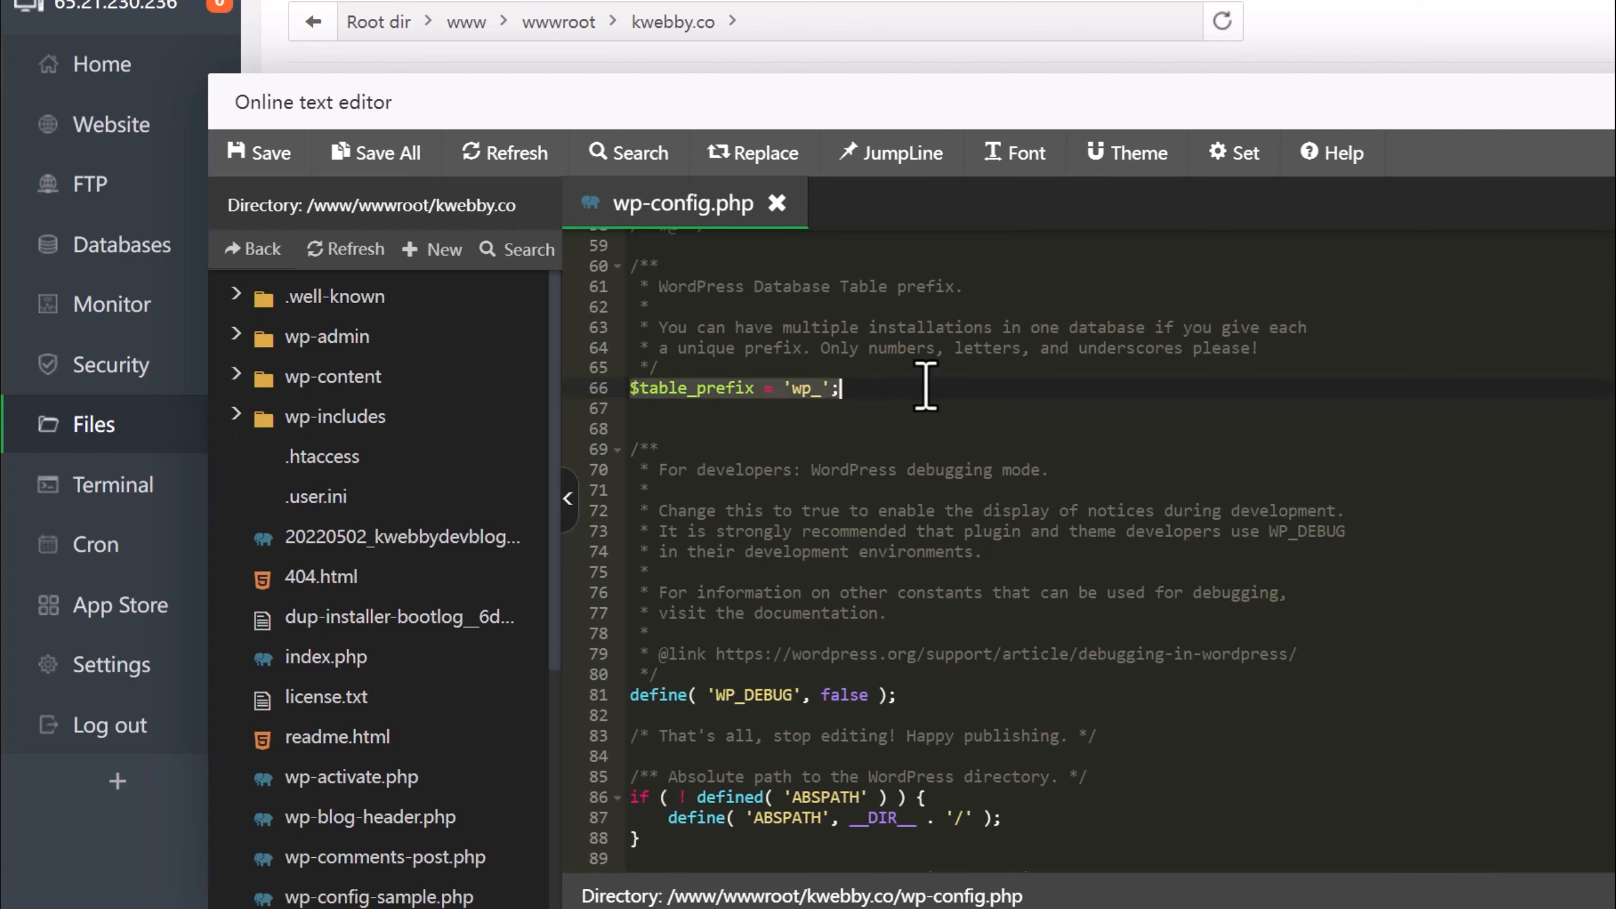
{"action": "left_click", "coordinate": [921, 390]}
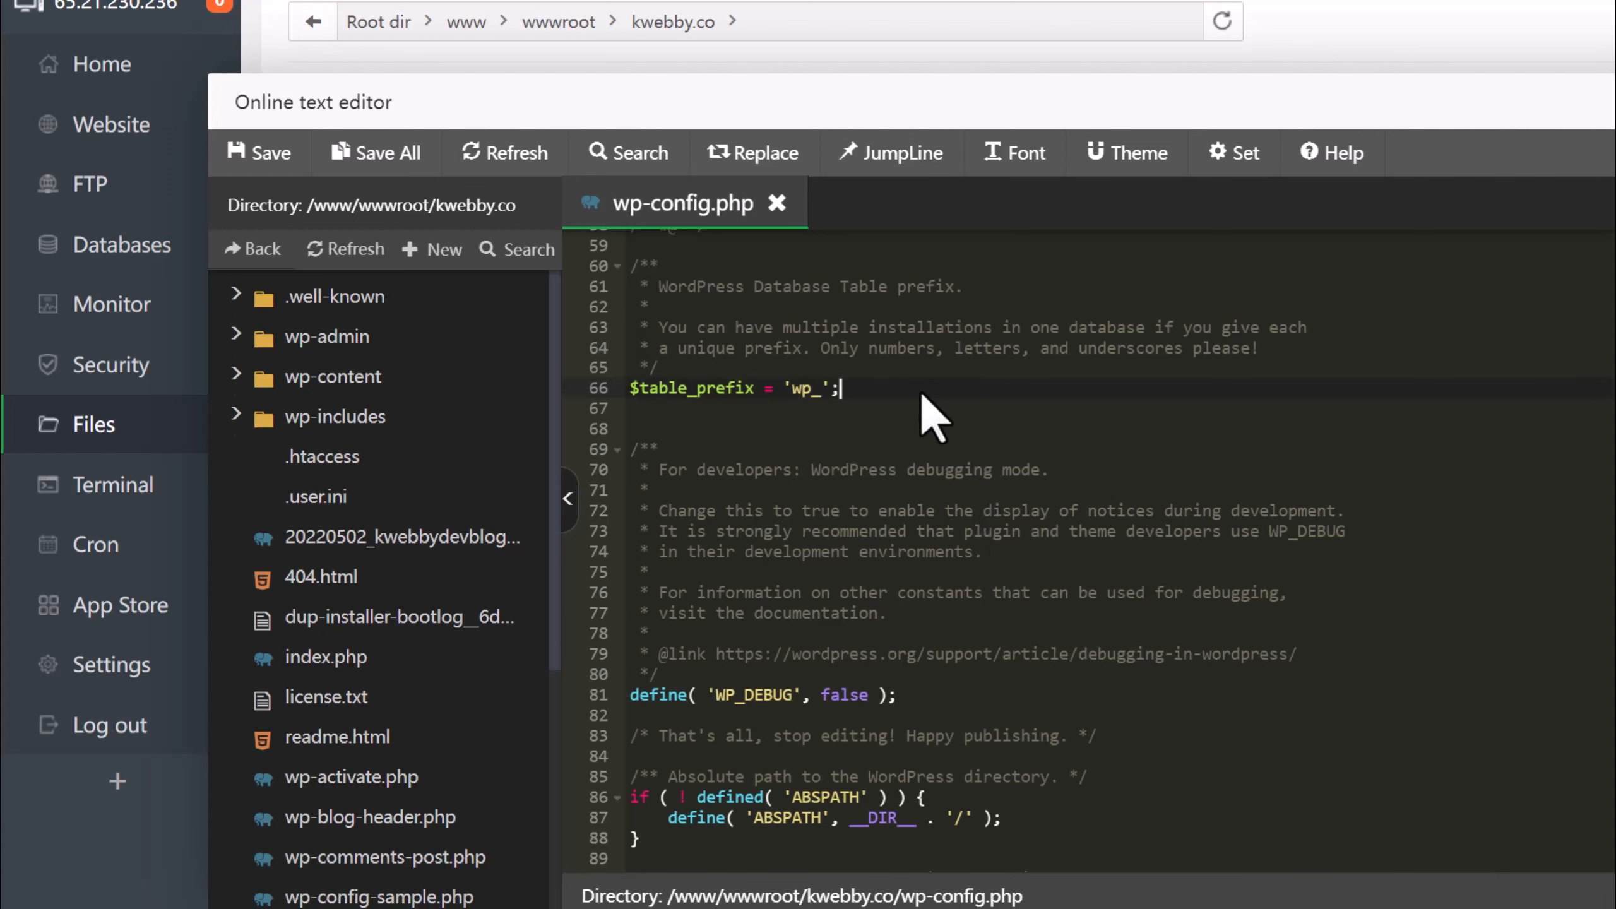
{"action": "key", "text": "Return"}
{"action": "key", "text": "Return"}
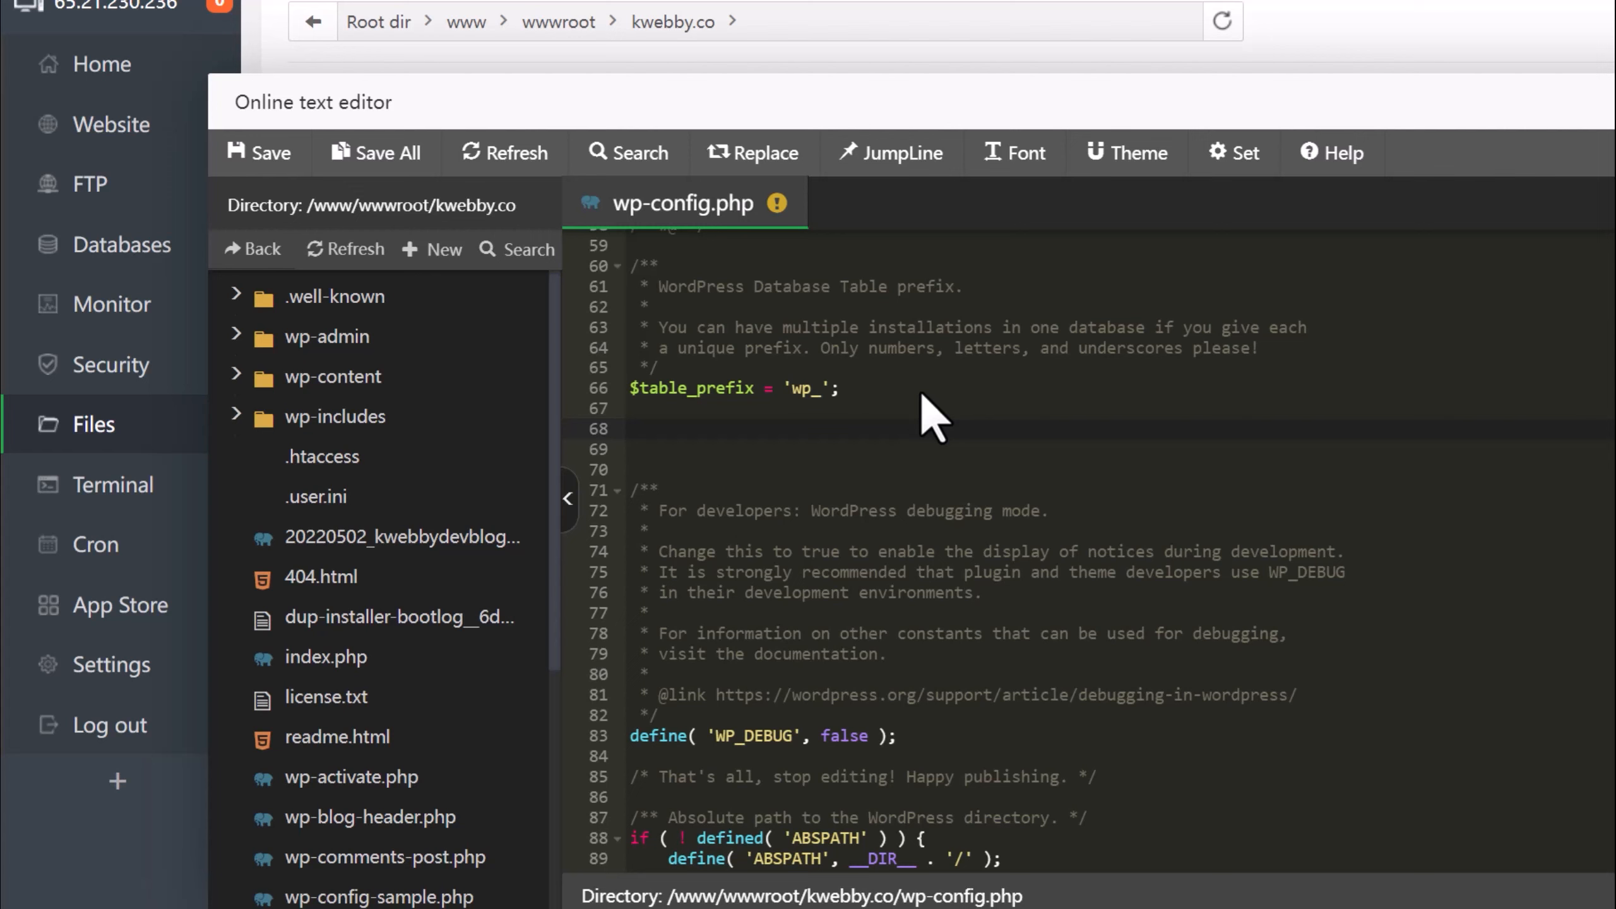
- Add the statement define('WP_AUTO_UPDATE_CORE', false ); two lines below the $table_prefix line and save wp-config.php
{"action": "type", "text": "define"}
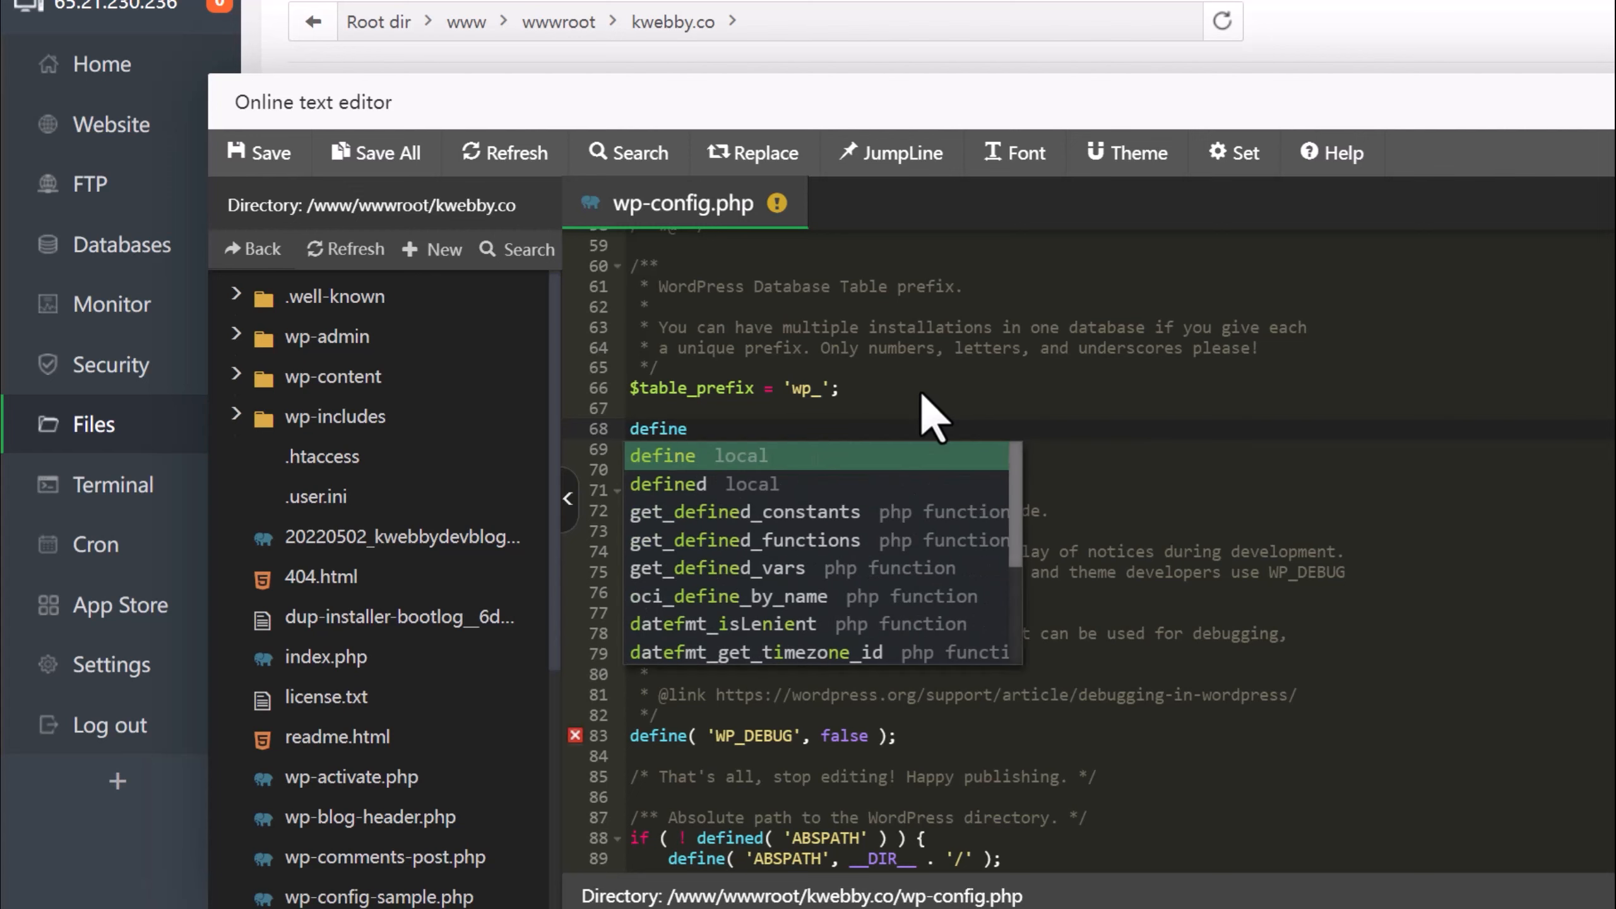
{"action": "type", "text": "('WP_AUTO_UPDATE_COR"}
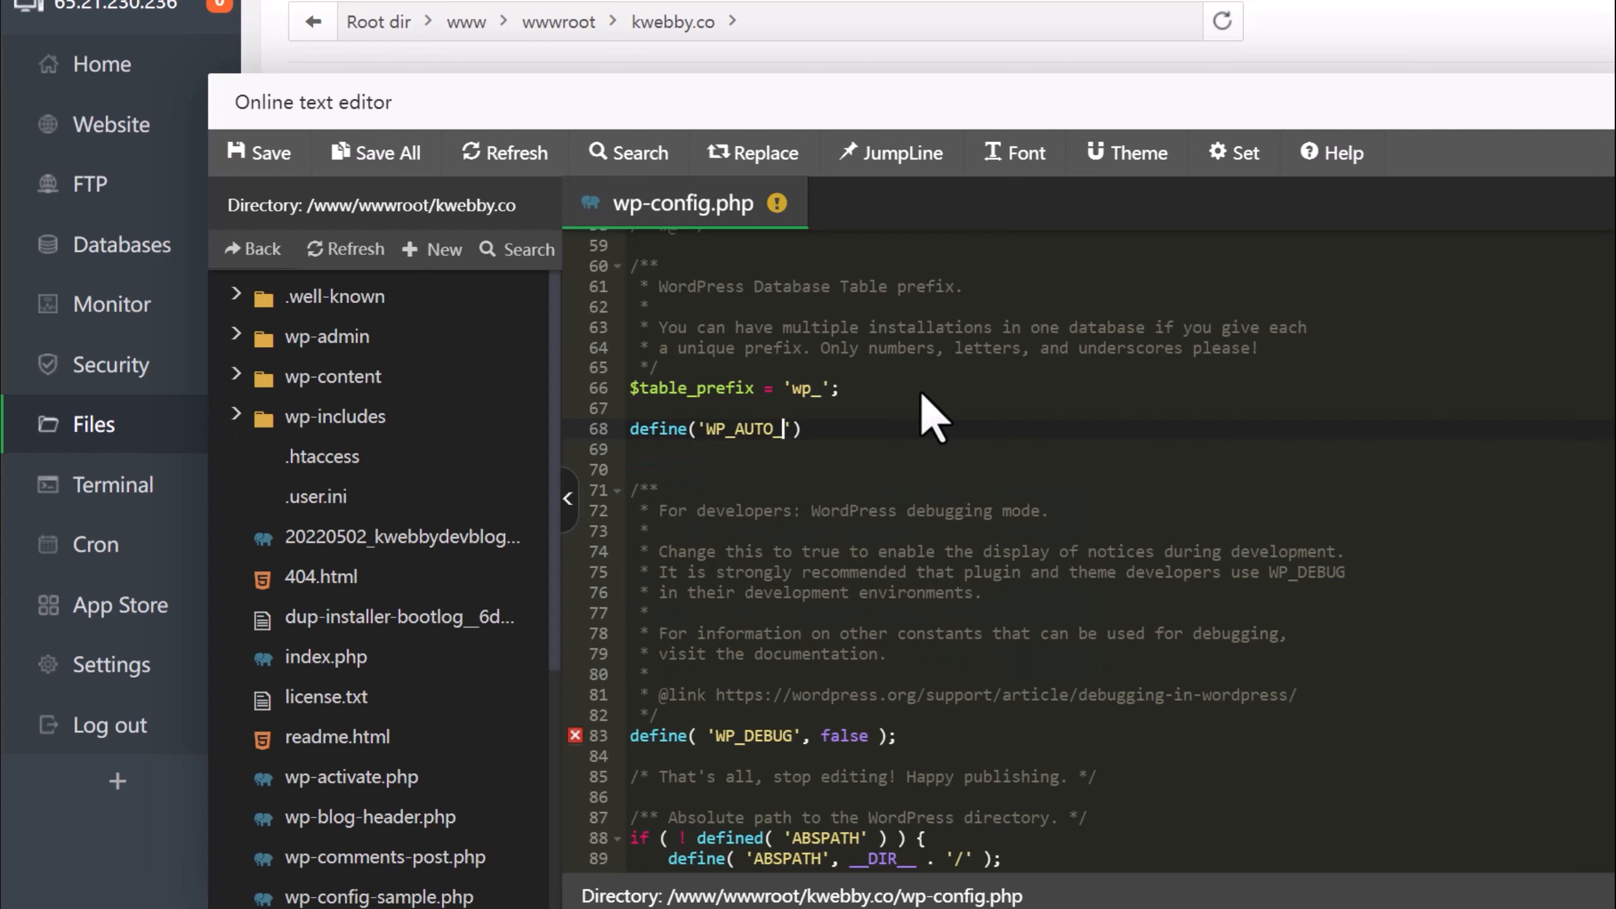
{"action": "type", "text": "E"}
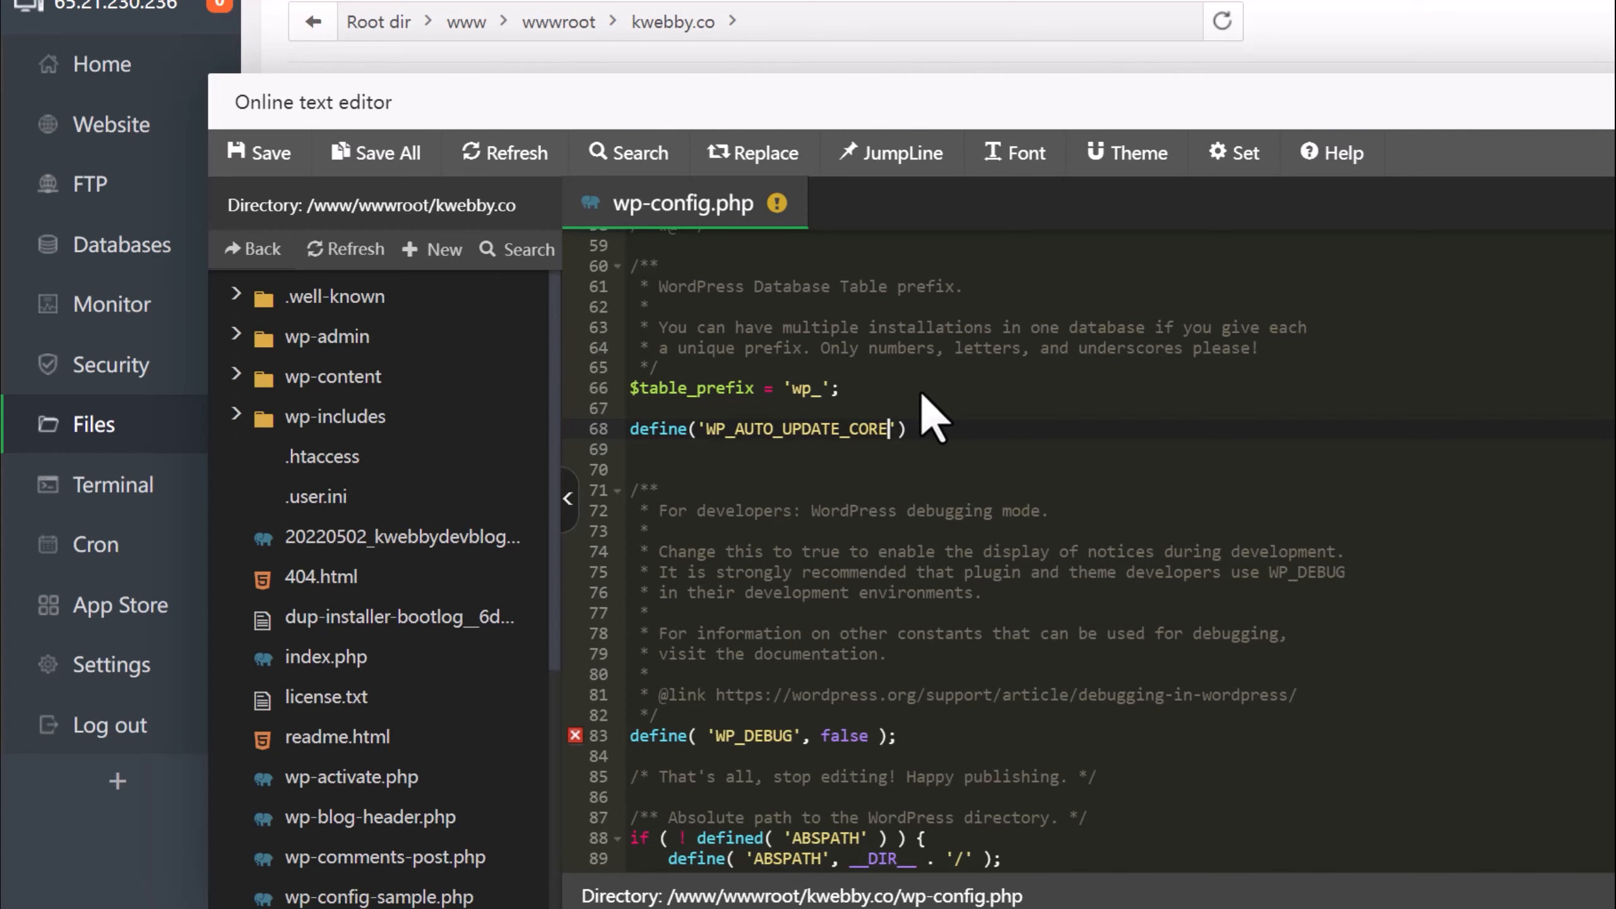
{"action": "type", "text": "', true"}
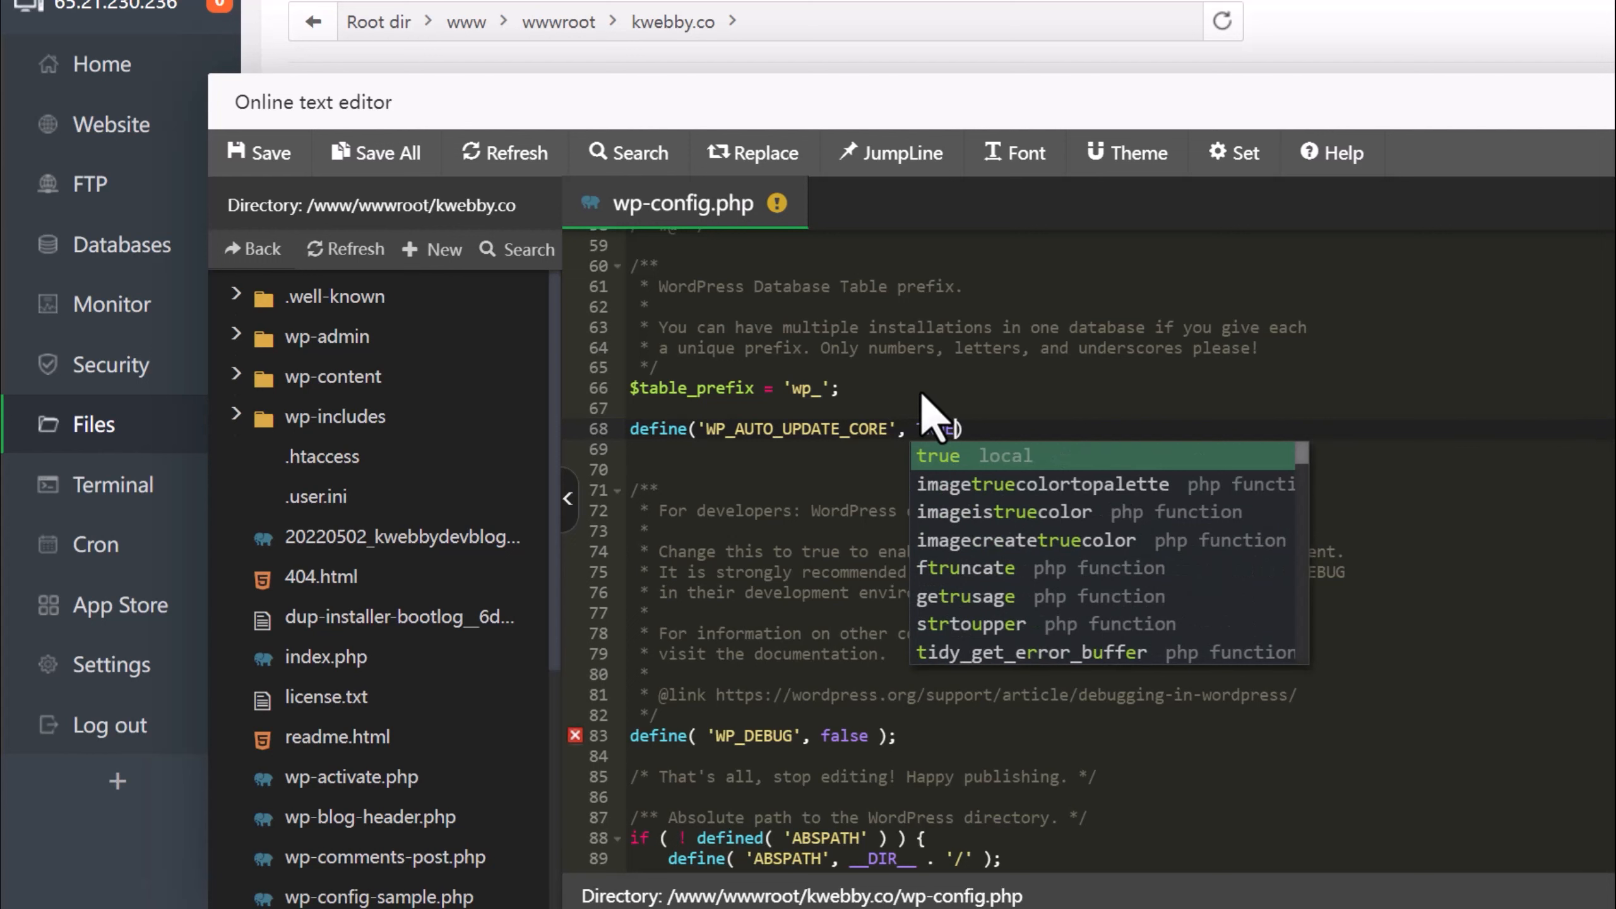
{"action": "key", "text": "BackSpace"}
{"action": "key", "text": "BackSpace"}
{"action": "key", "text": "BackSpace"}
{"action": "key", "text": "BackSpace"}
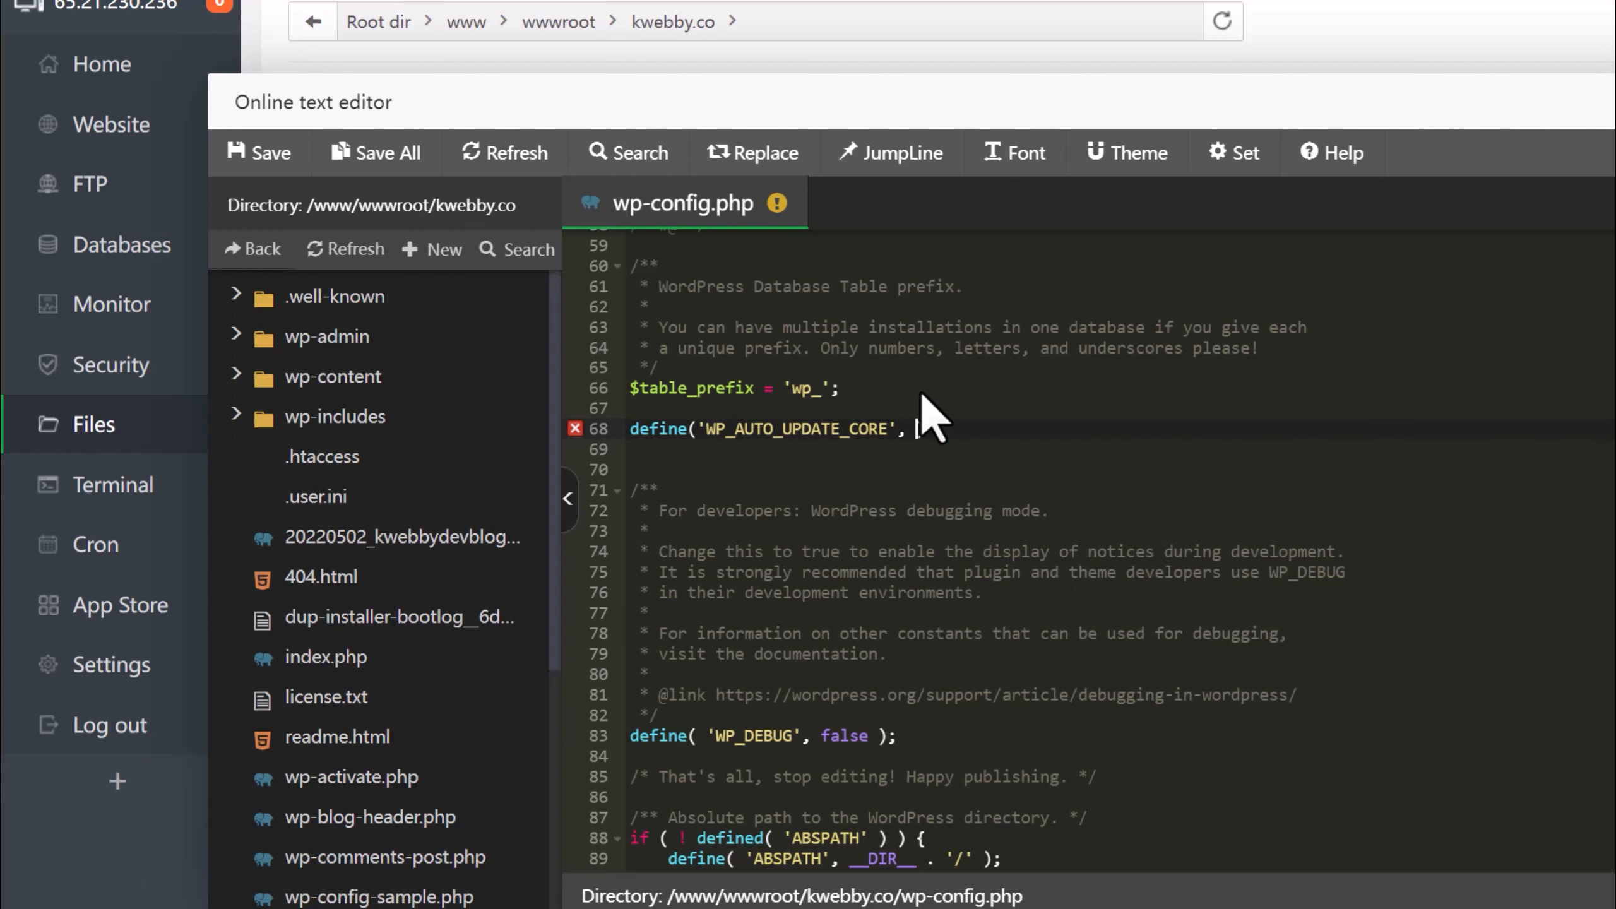
{"action": "type", "text": "false );"}
{"action": "key", "text": "Return"}
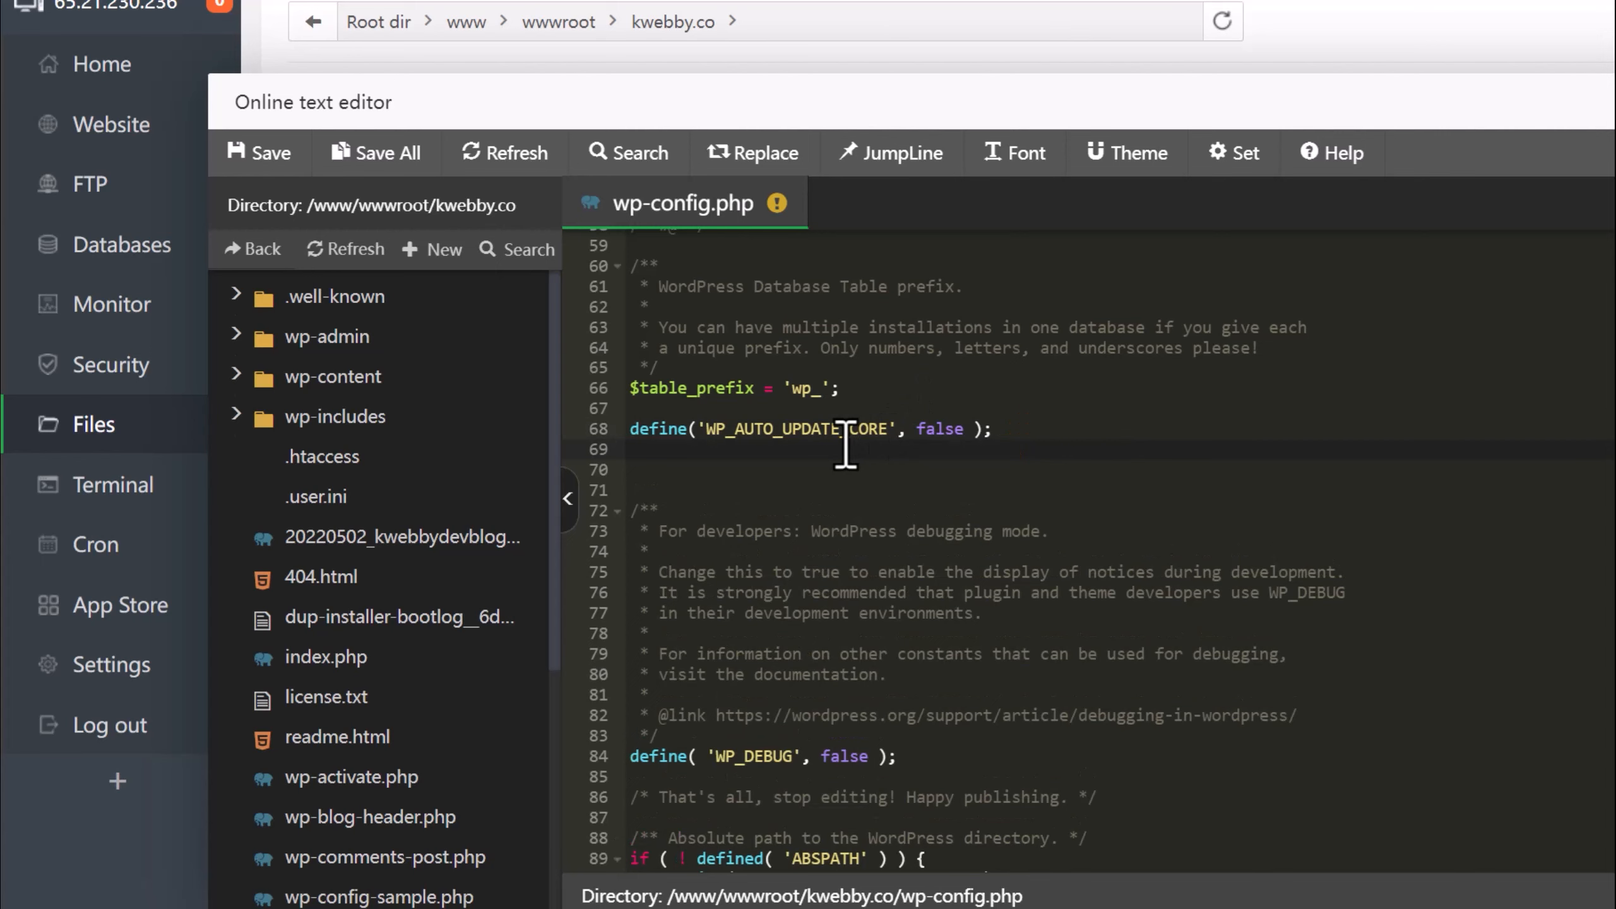
{"action": "left_click", "coordinate": [257, 153]}
{"action": "key", "text": "Escape"}
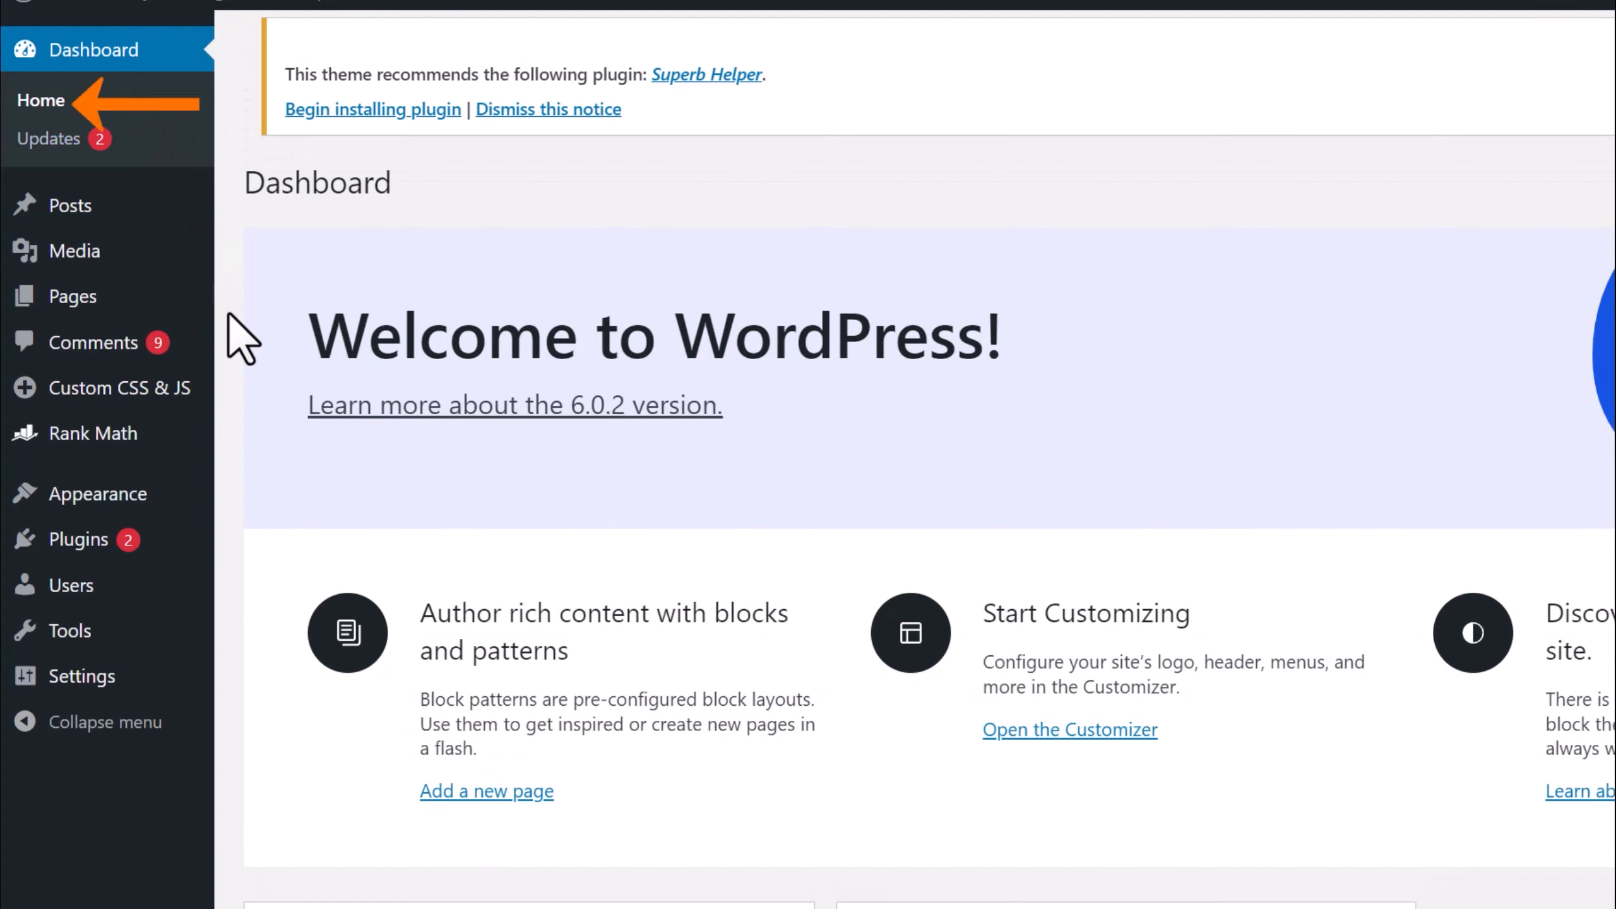
- Check the automatic update status for new WordPress versions on the WordPress dashboard's Updates page
{"action": "left_click", "coordinate": [77, 151]}
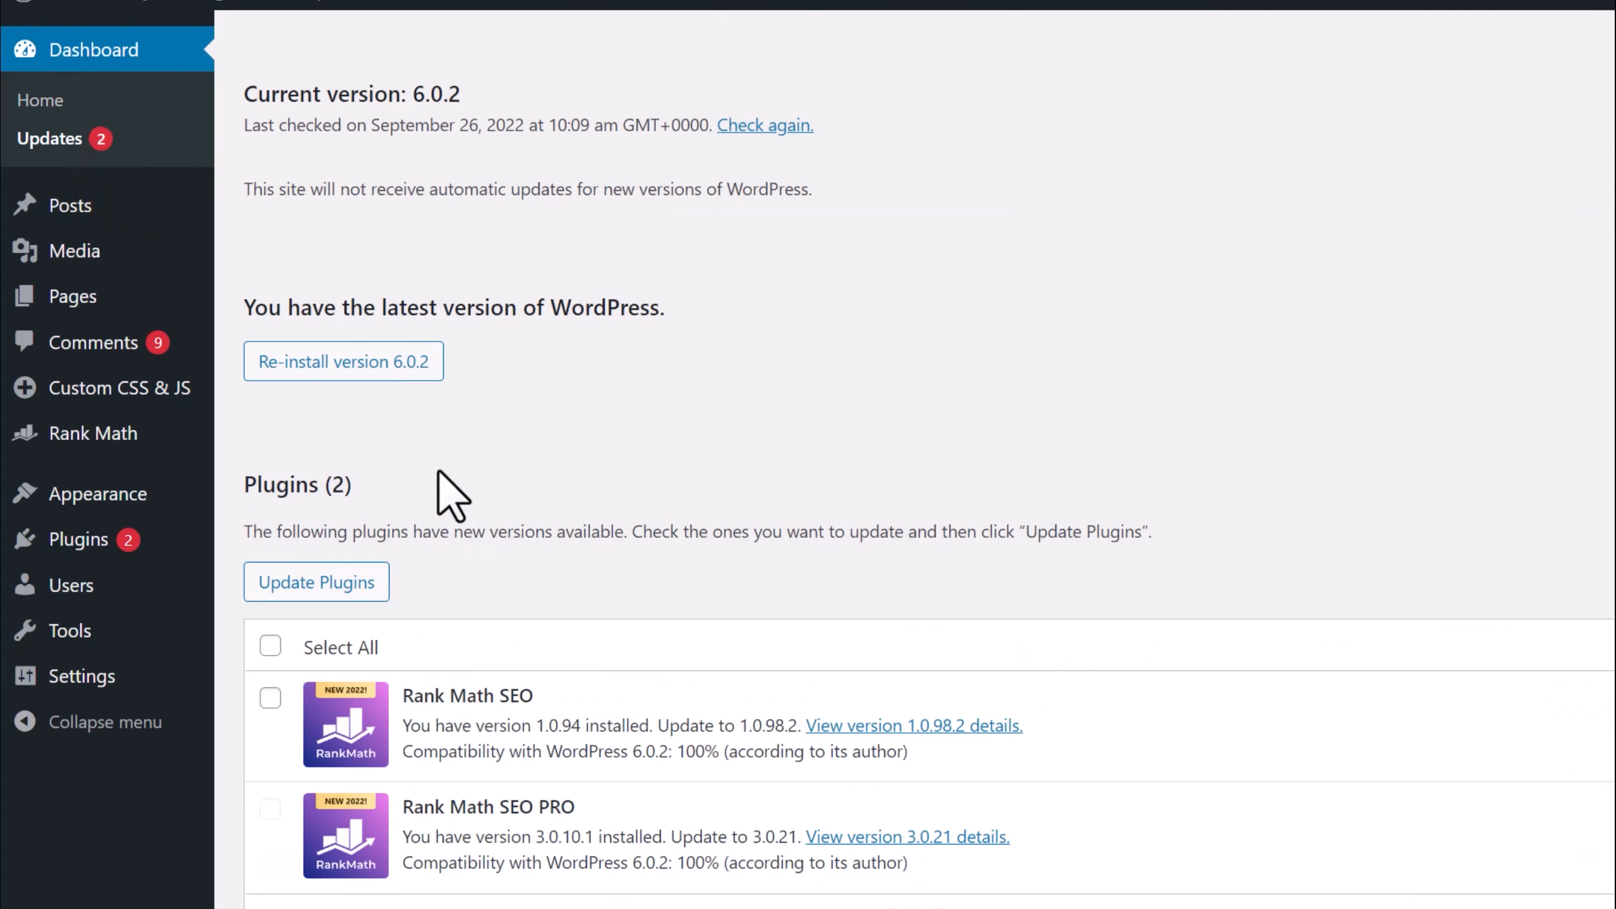
{"action": "left_click_drag", "start_coordinate": [245, 186], "coordinate": [852, 218]}
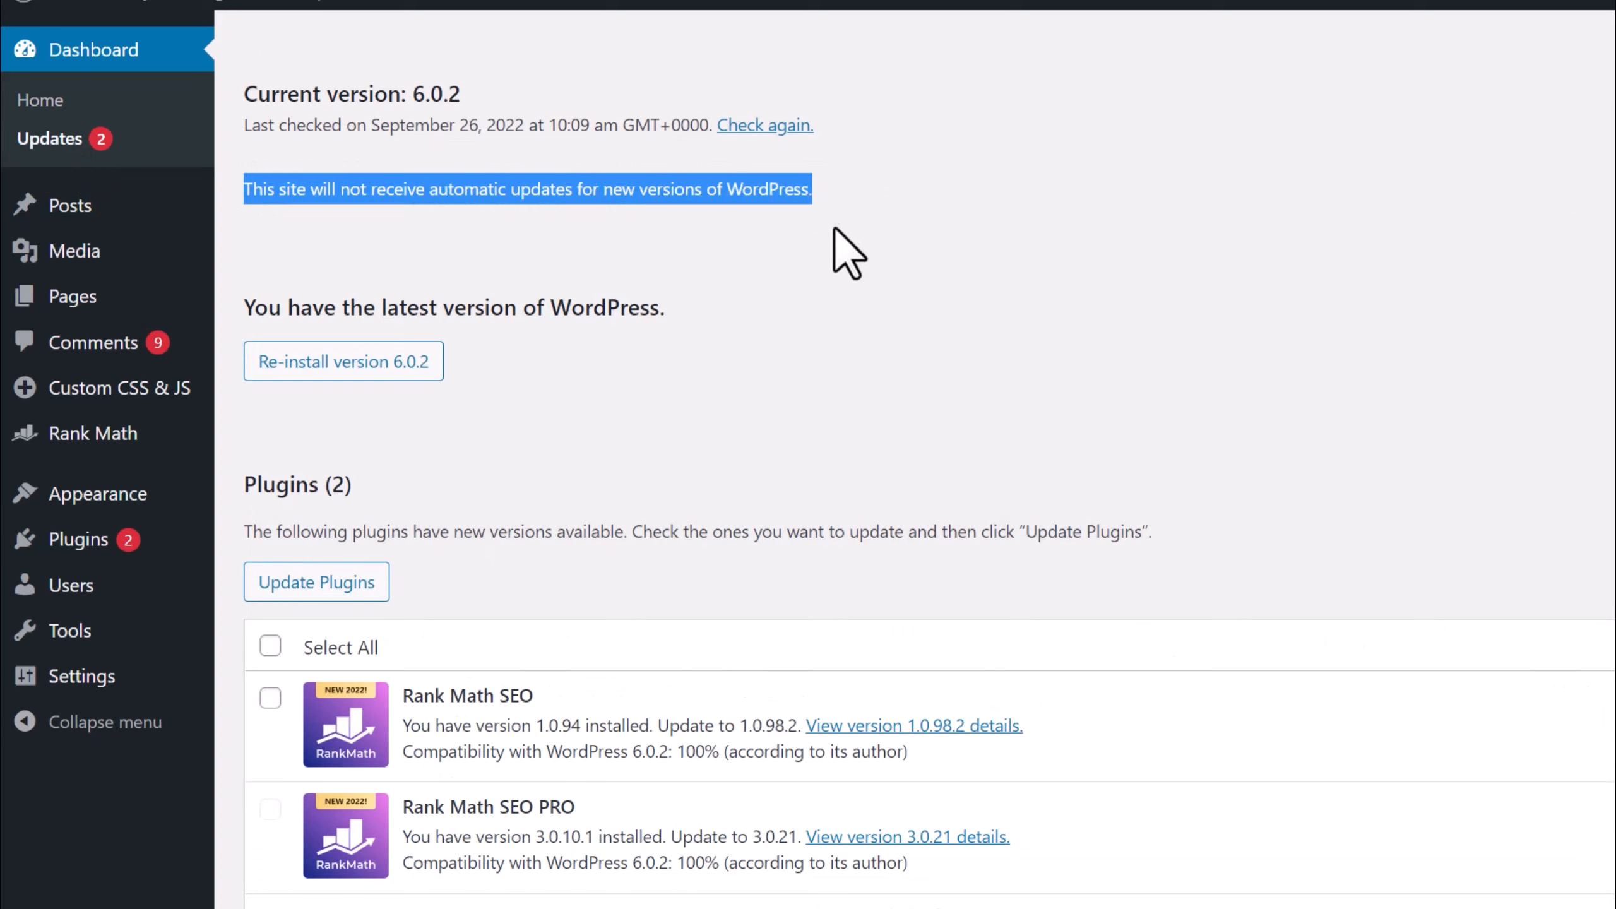
{"action": "left_click", "coordinate": [833, 228]}
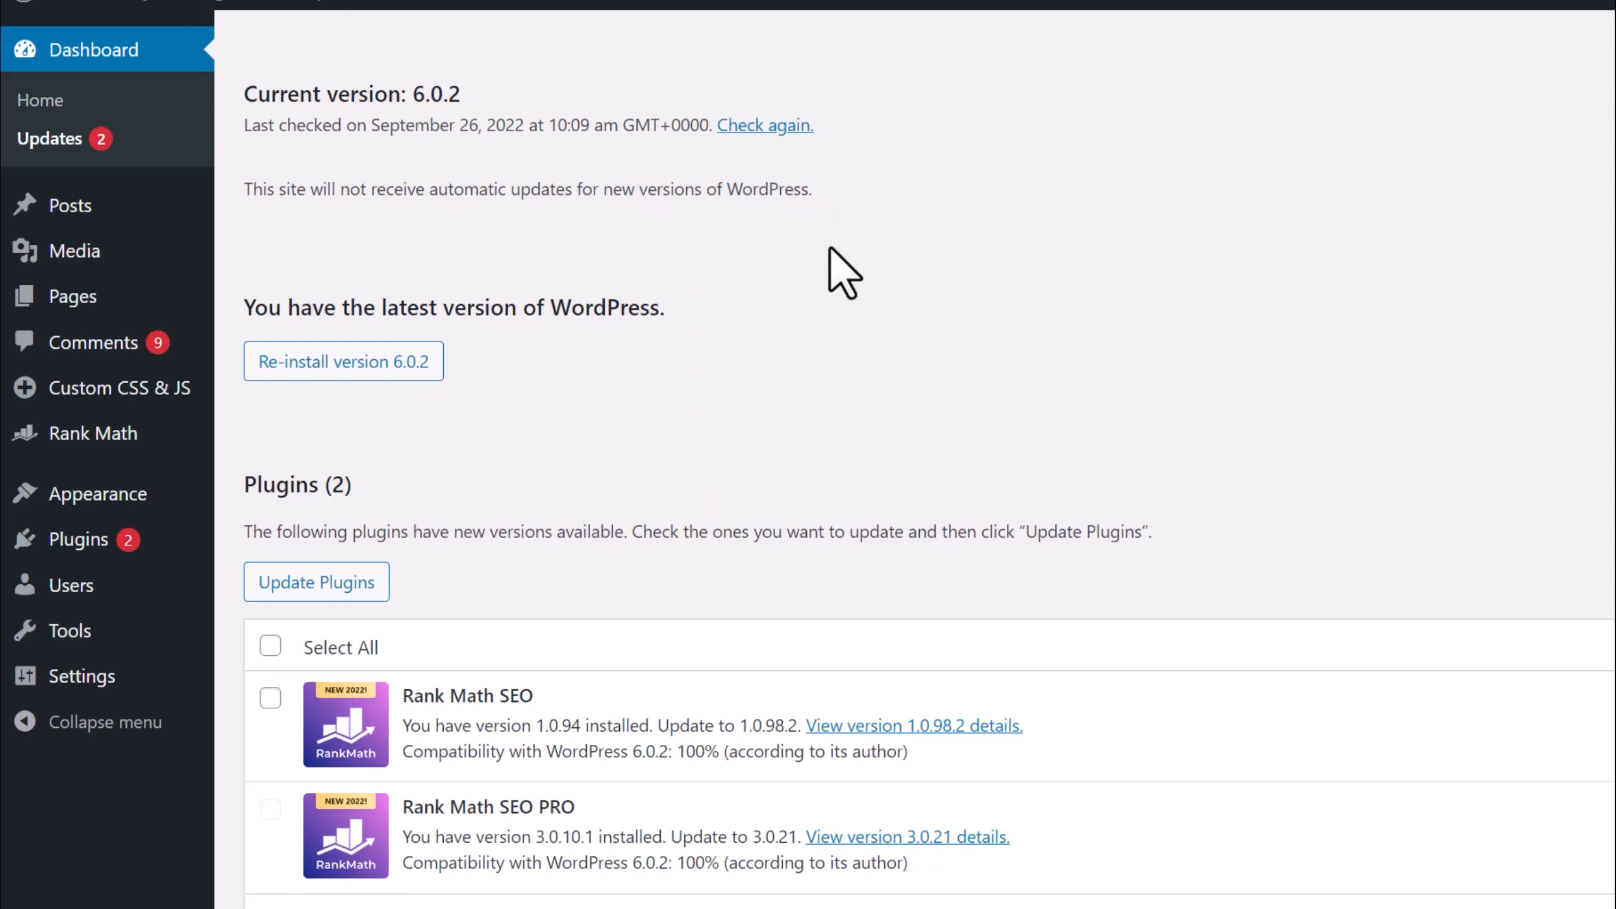
{"action": "scroll", "coordinate": [1498, 855], "scroll_direction": "down", "scroll_amount": 2}
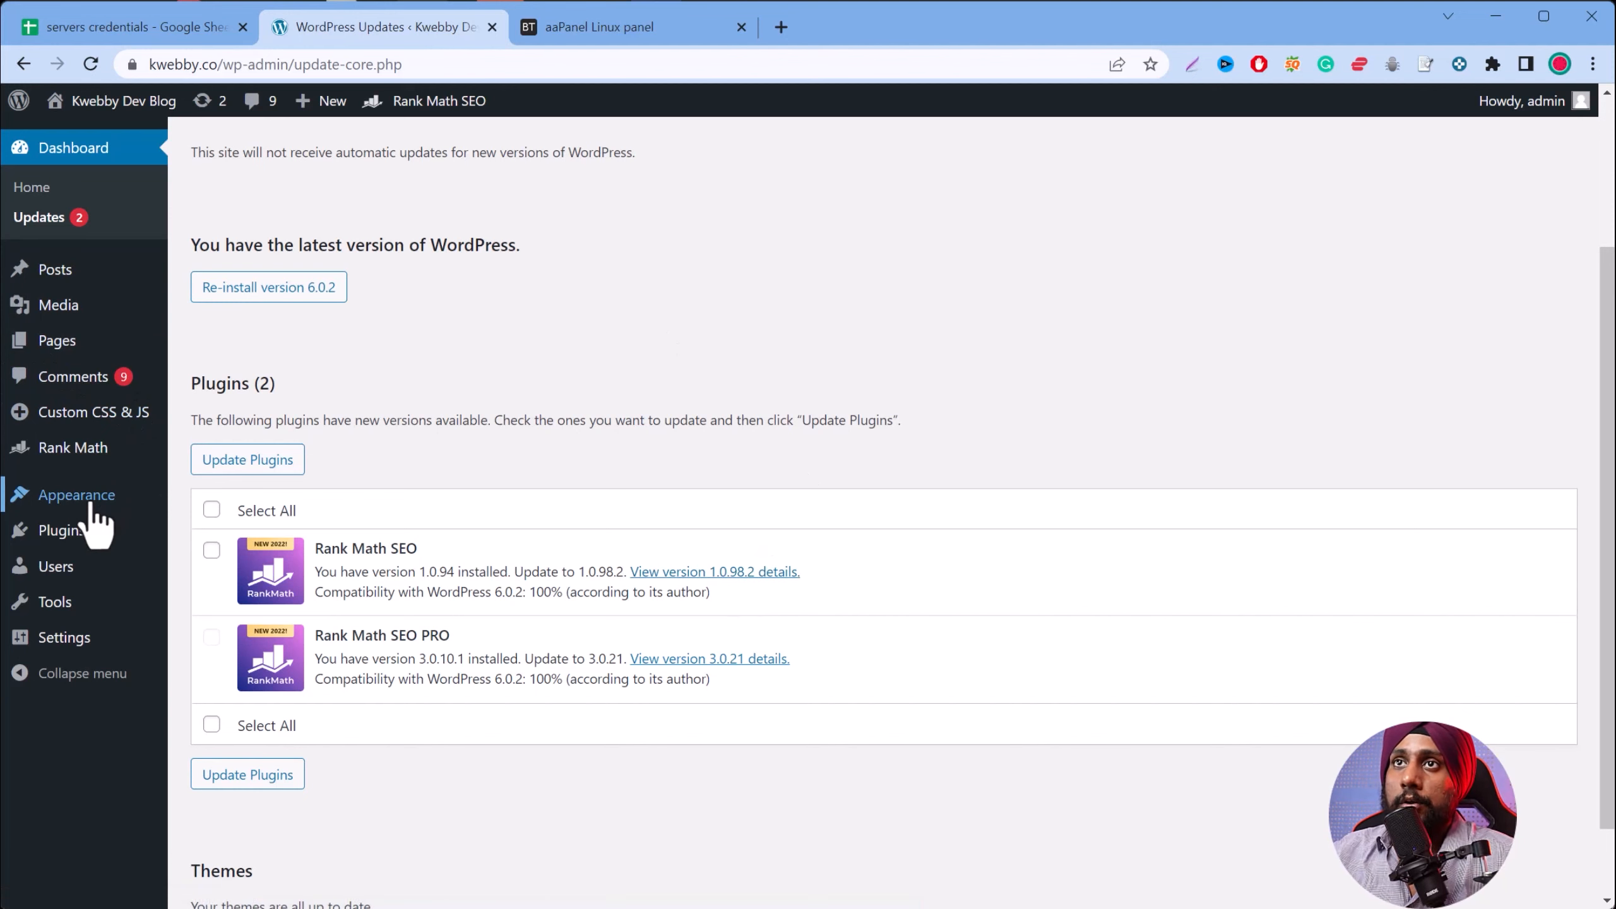
- Disable auto-updates for the installed Minimalist Newspaper theme and close its details
{"action": "mouse_move", "coordinate": [95, 500]}
{"action": "left_click", "coordinate": [258, 495]}
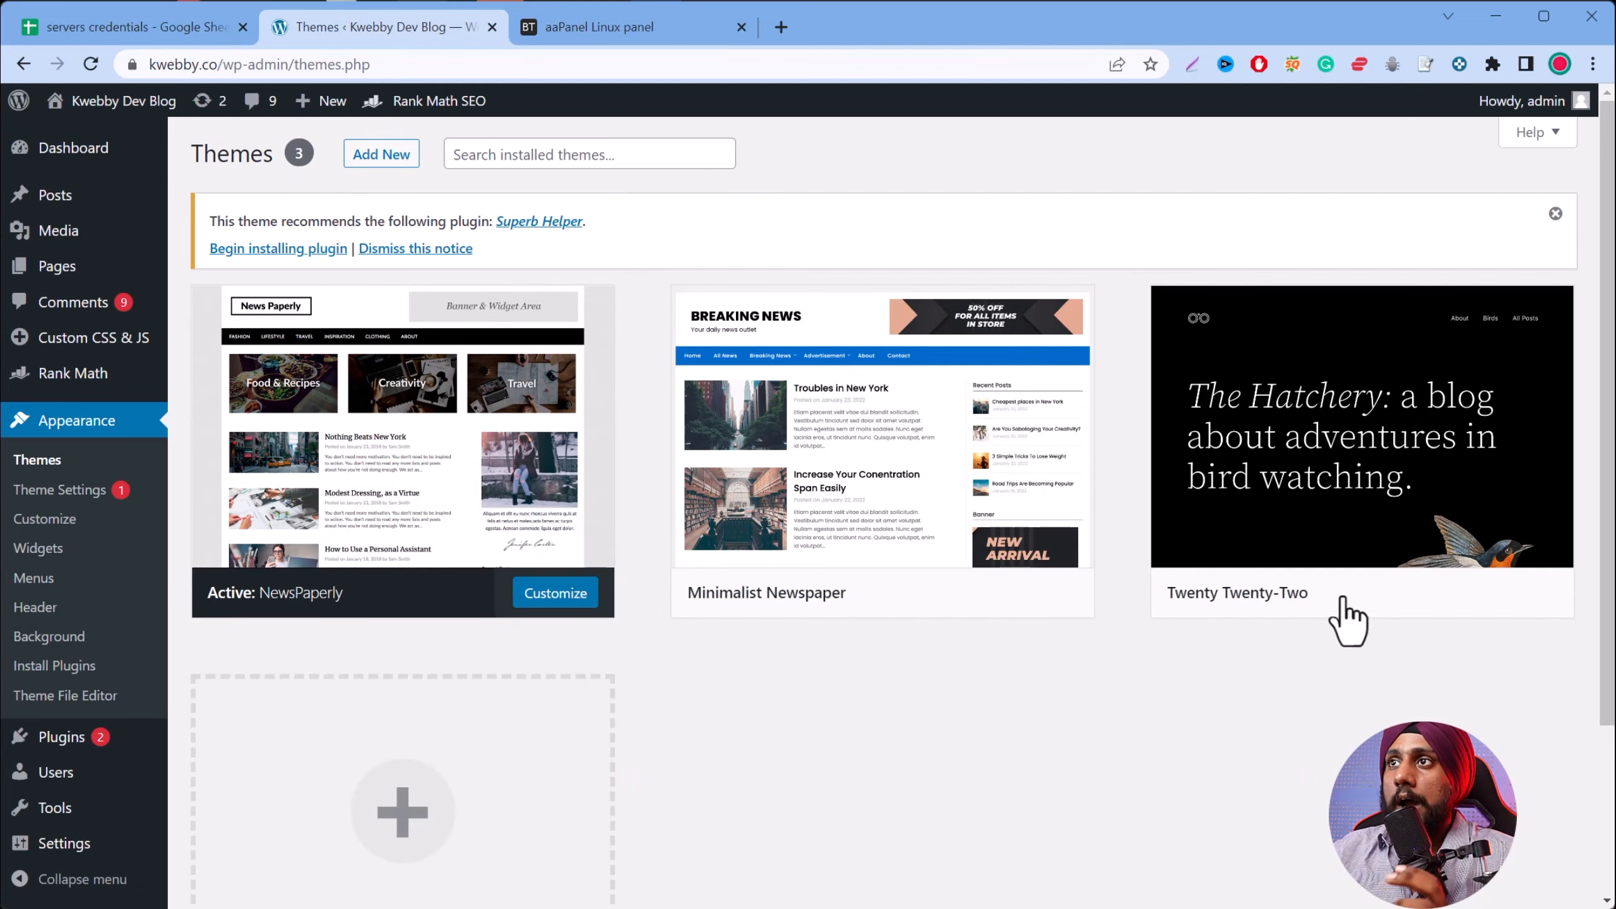
{"action": "mouse_move", "coordinate": [1448, 485]}
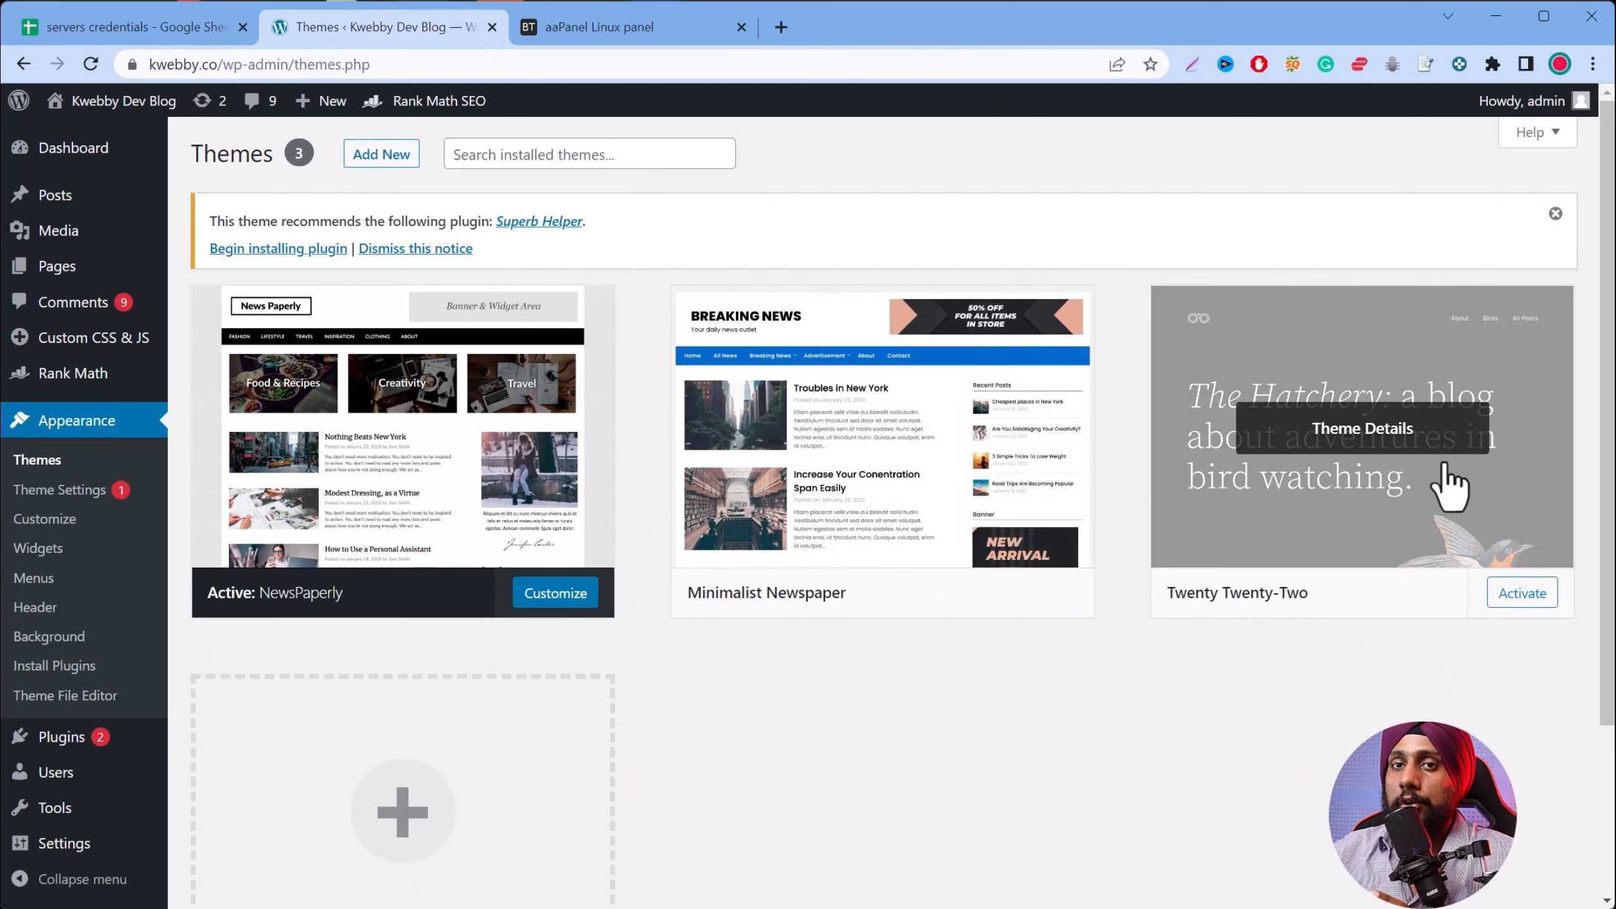
{"action": "mouse_move", "coordinate": [770, 490]}
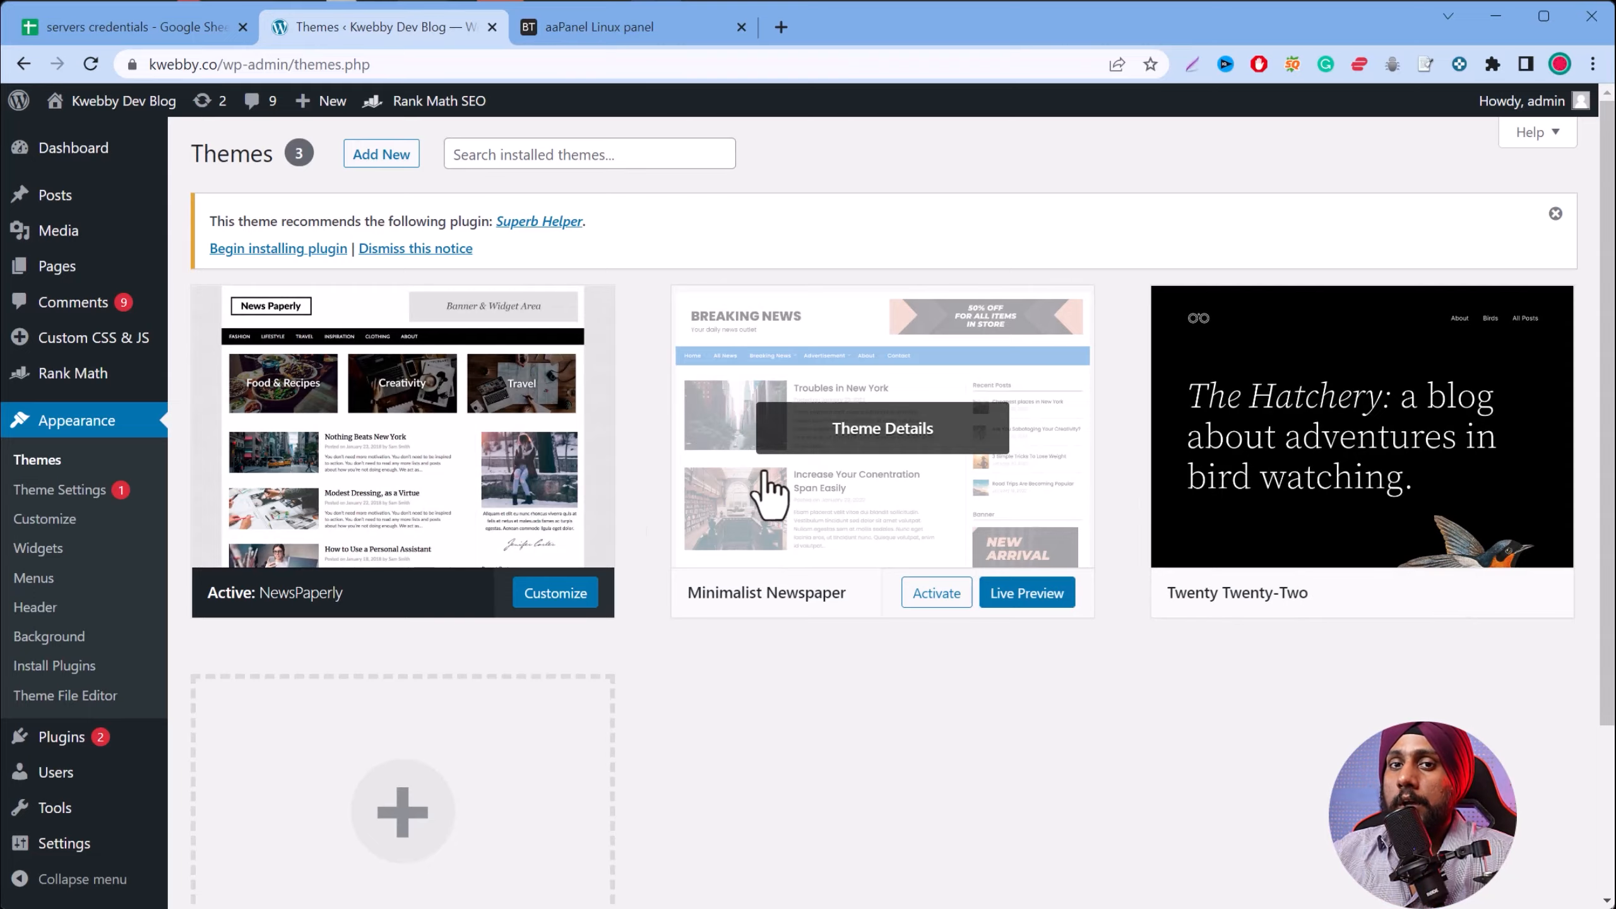
{"action": "left_click", "coordinate": [943, 441]}
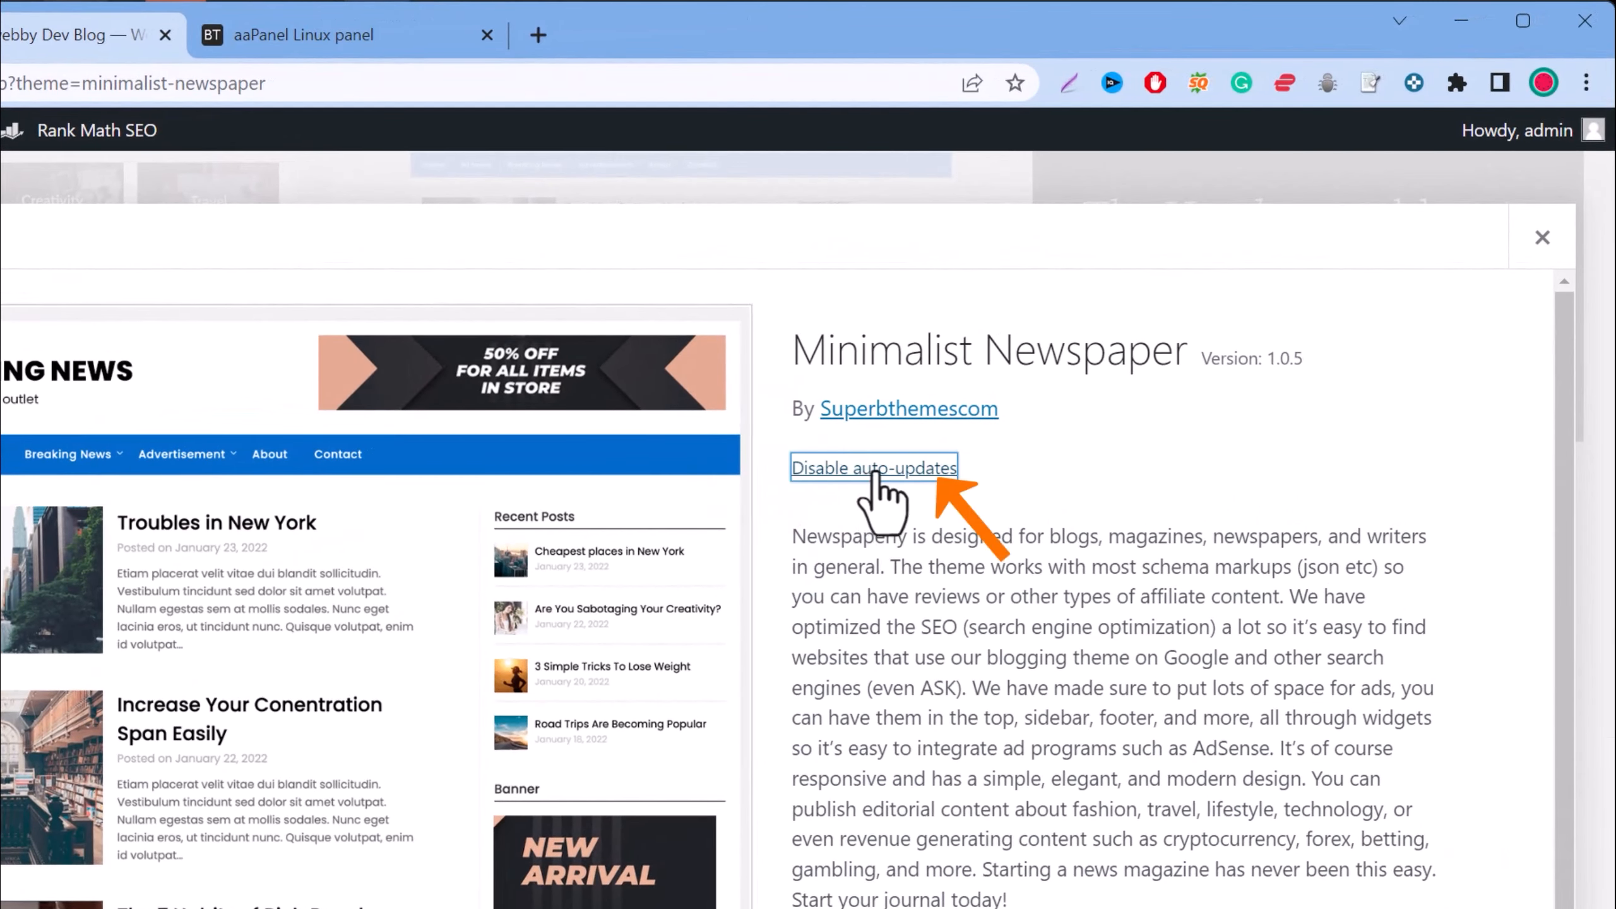
{"action": "left_click", "coordinate": [873, 470]}
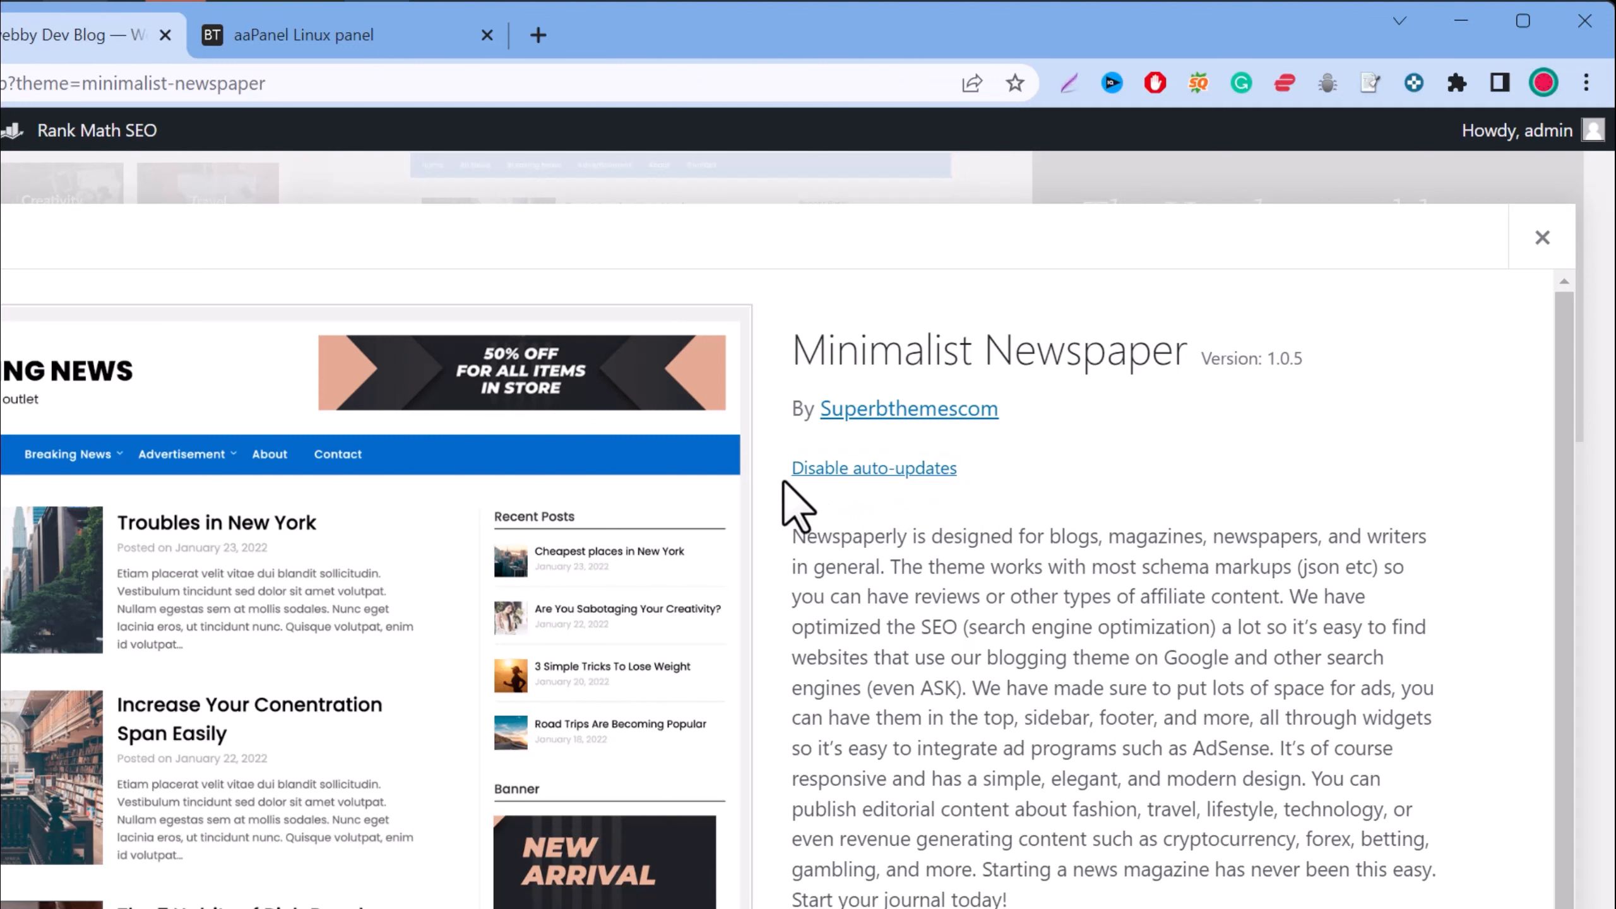
{"action": "left_click", "coordinate": [882, 474]}
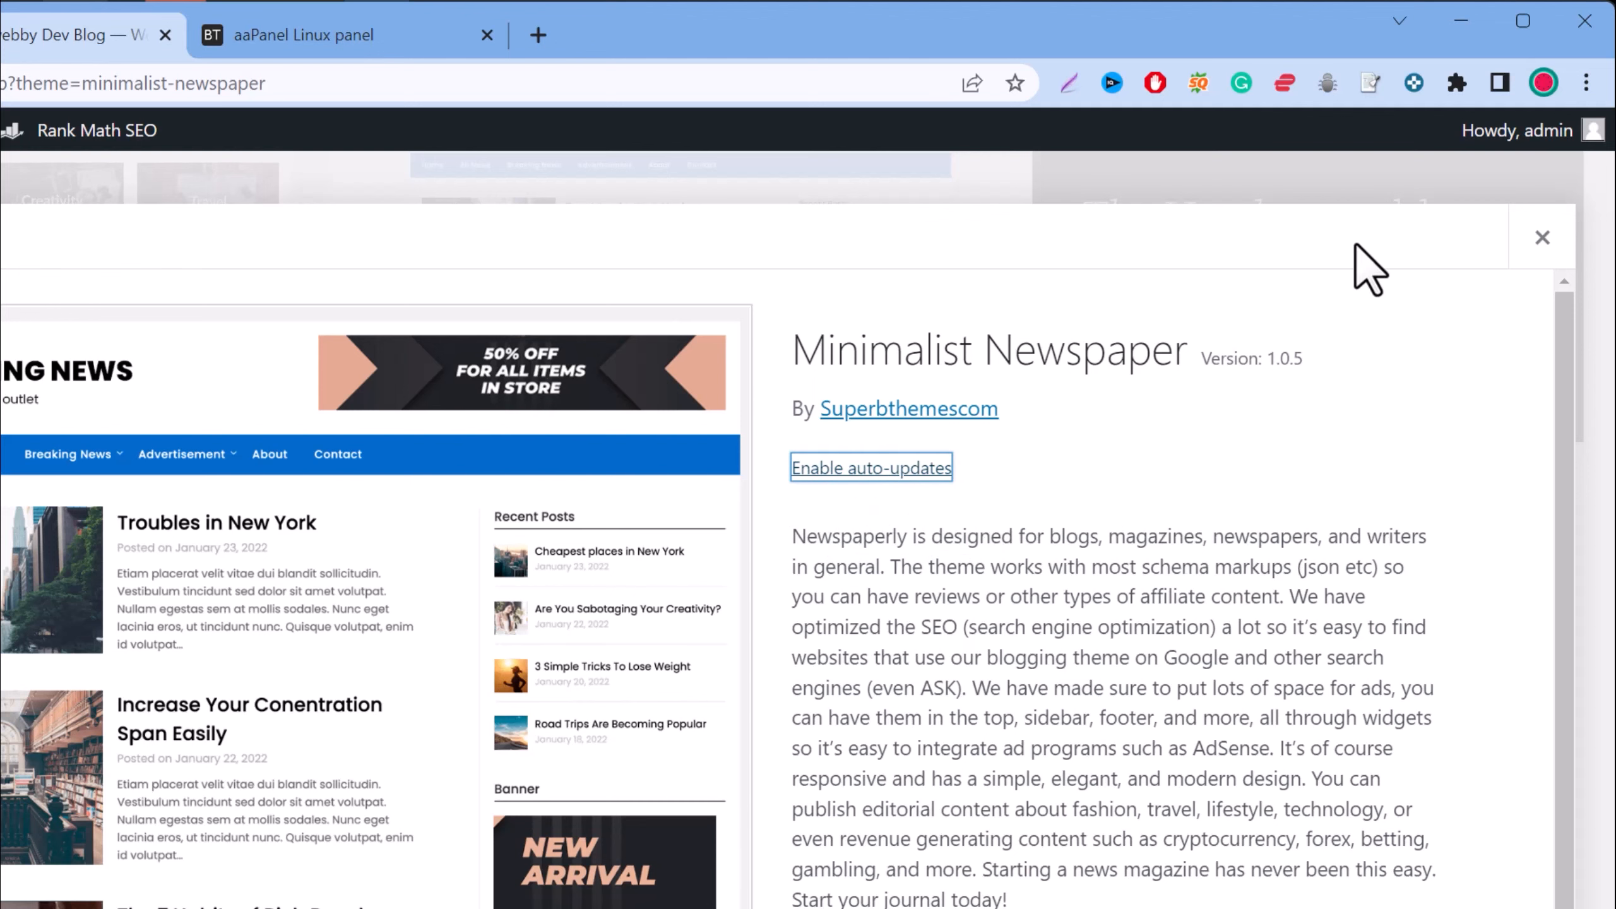
{"action": "left_click", "coordinate": [1542, 237]}
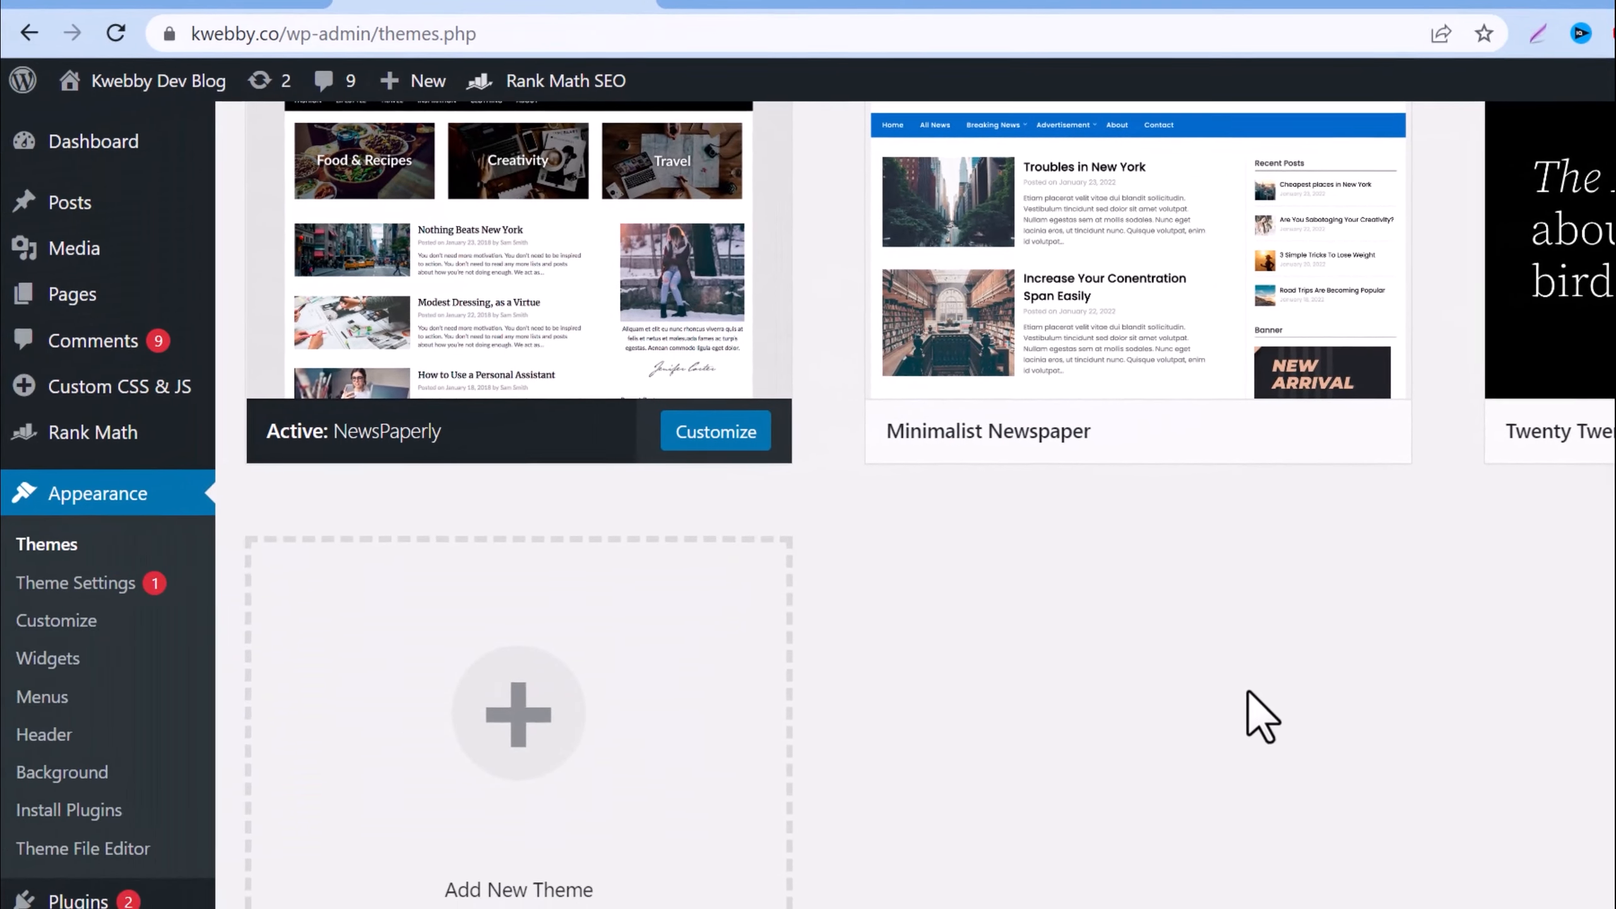
- Open the NewsPaperly theme's functions.php in the Theme File Editor
{"action": "scroll", "coordinate": [1088, 788], "scroll_direction": "up", "scroll_amount": 3}
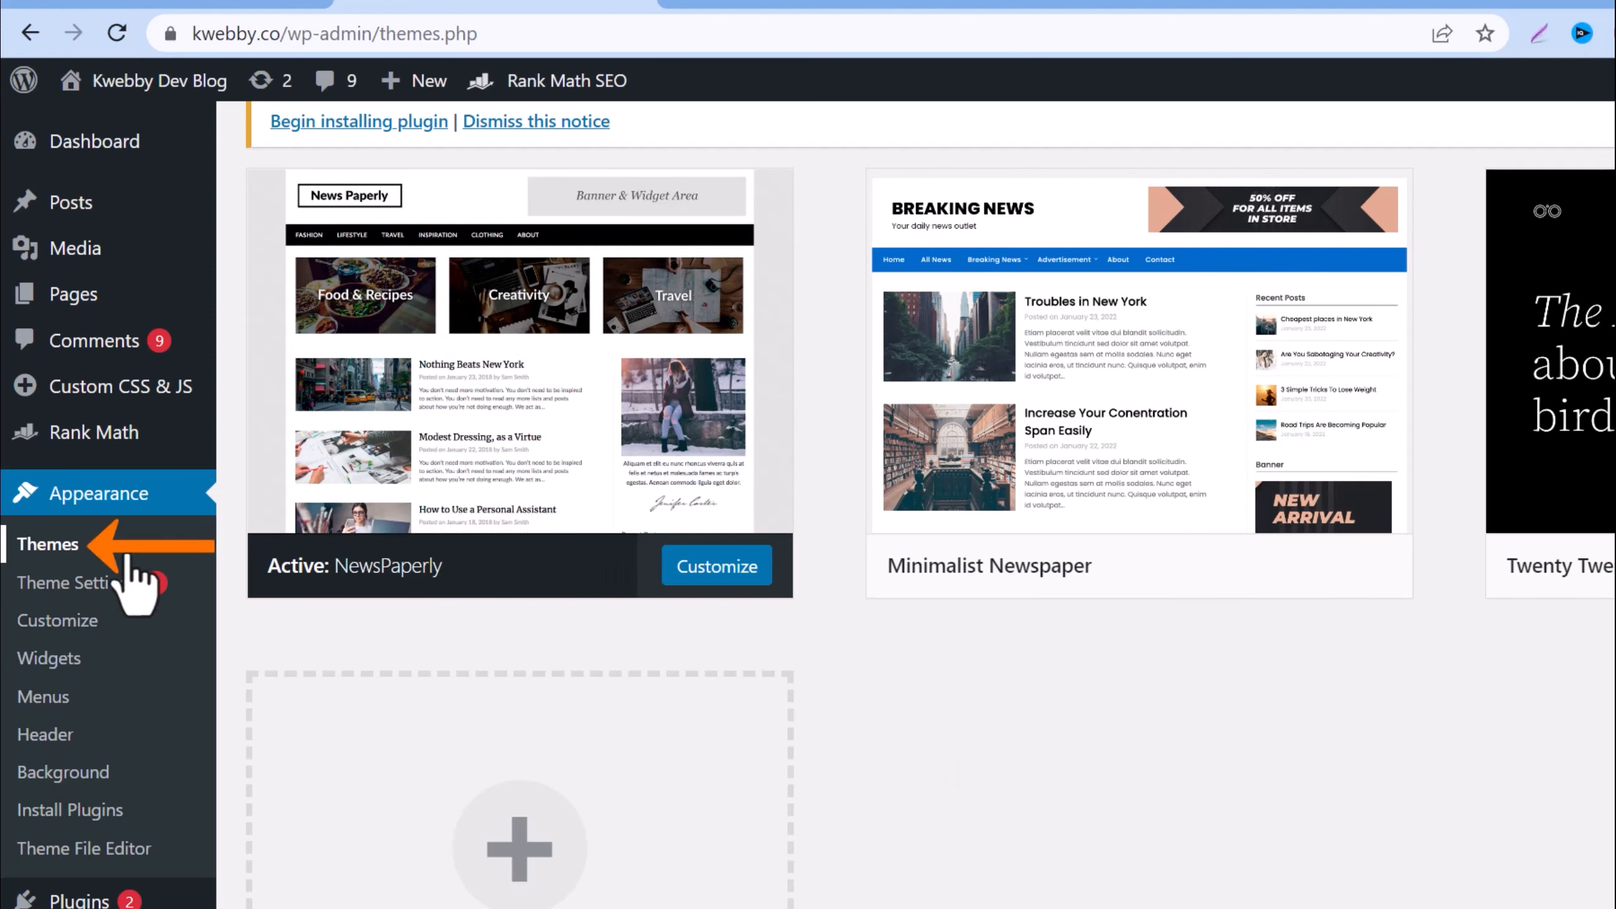
{"action": "left_click", "coordinate": [114, 856]}
{"action": "left_click", "coordinate": [1571, 464]}
{"action": "left_click", "coordinate": [1418, 480]}
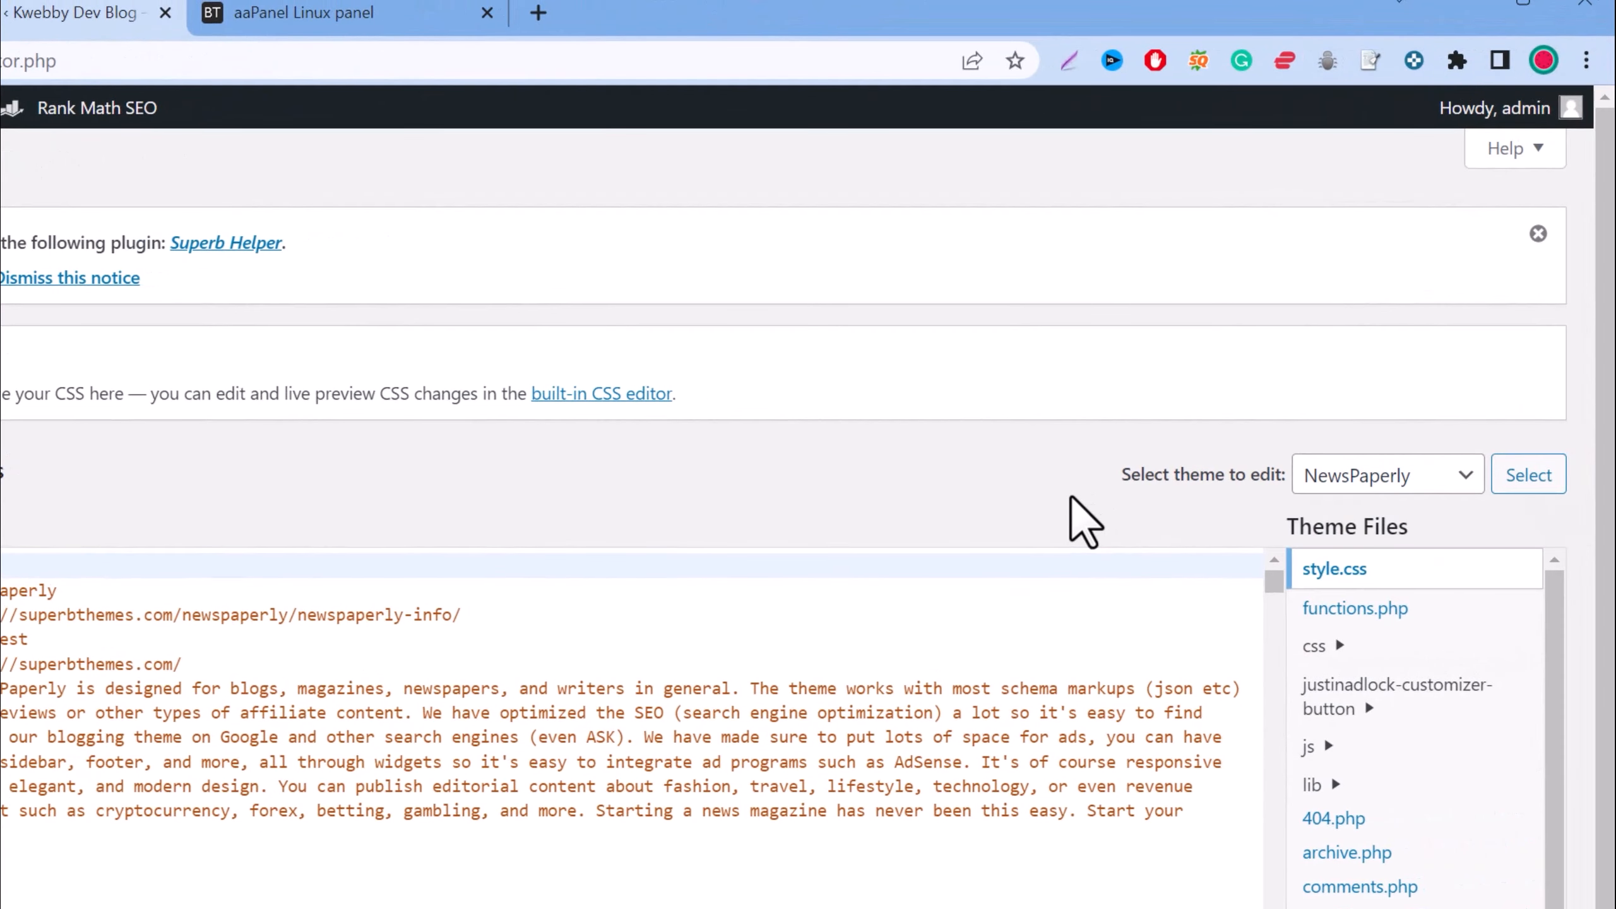
{"action": "left_click", "coordinate": [1384, 485]}
{"action": "left_click", "coordinate": [1374, 535]}
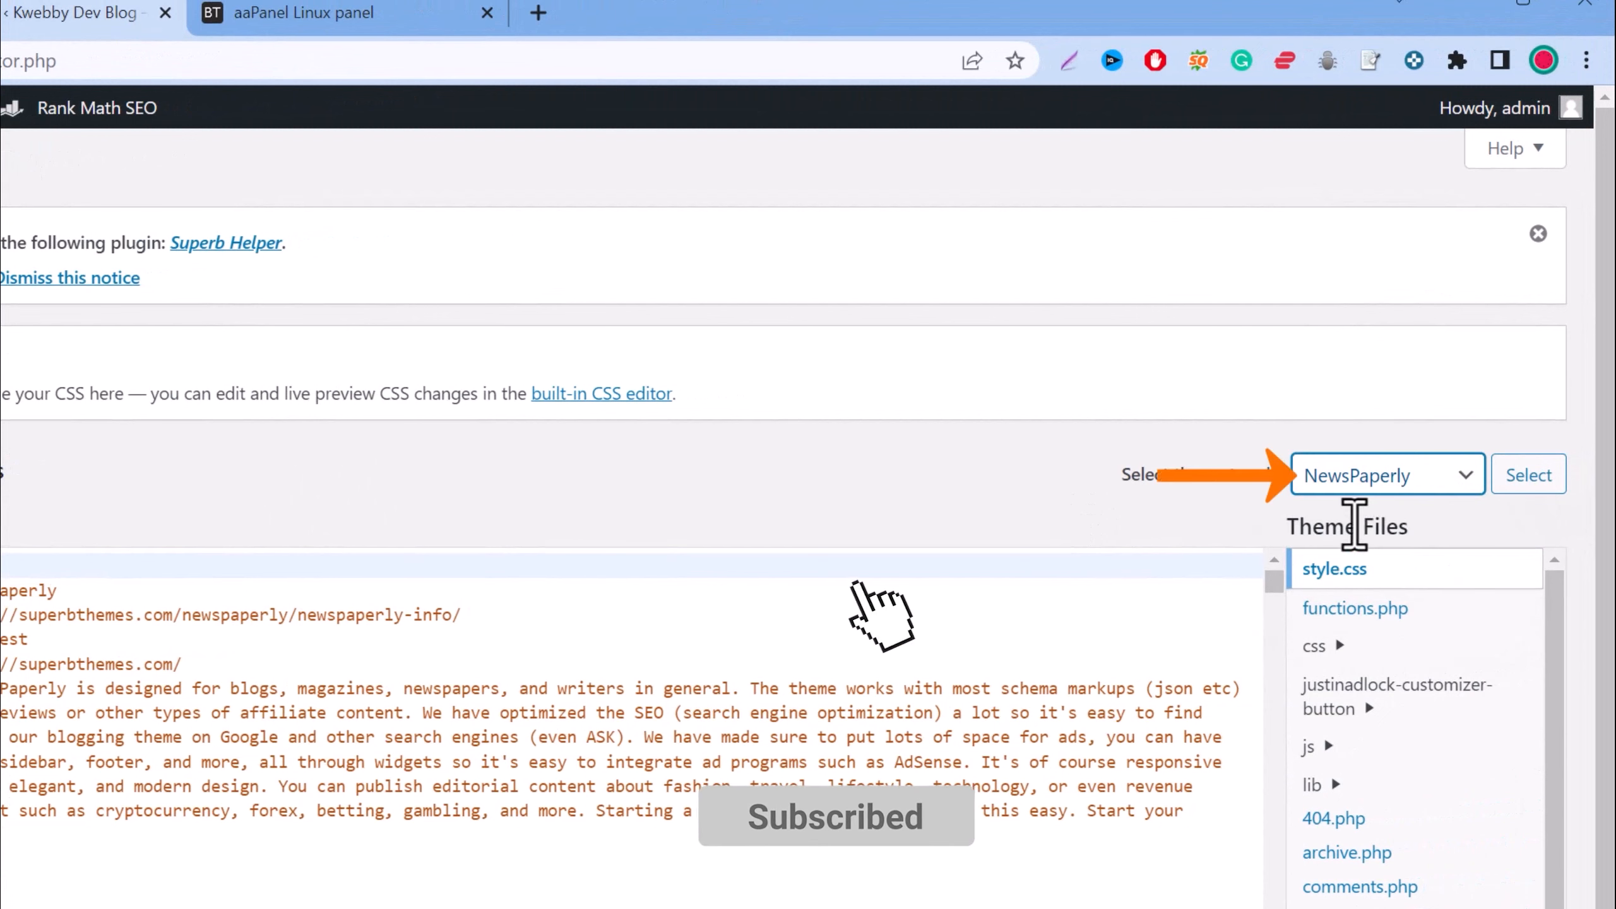
{"action": "left_click", "coordinate": [1362, 609]}
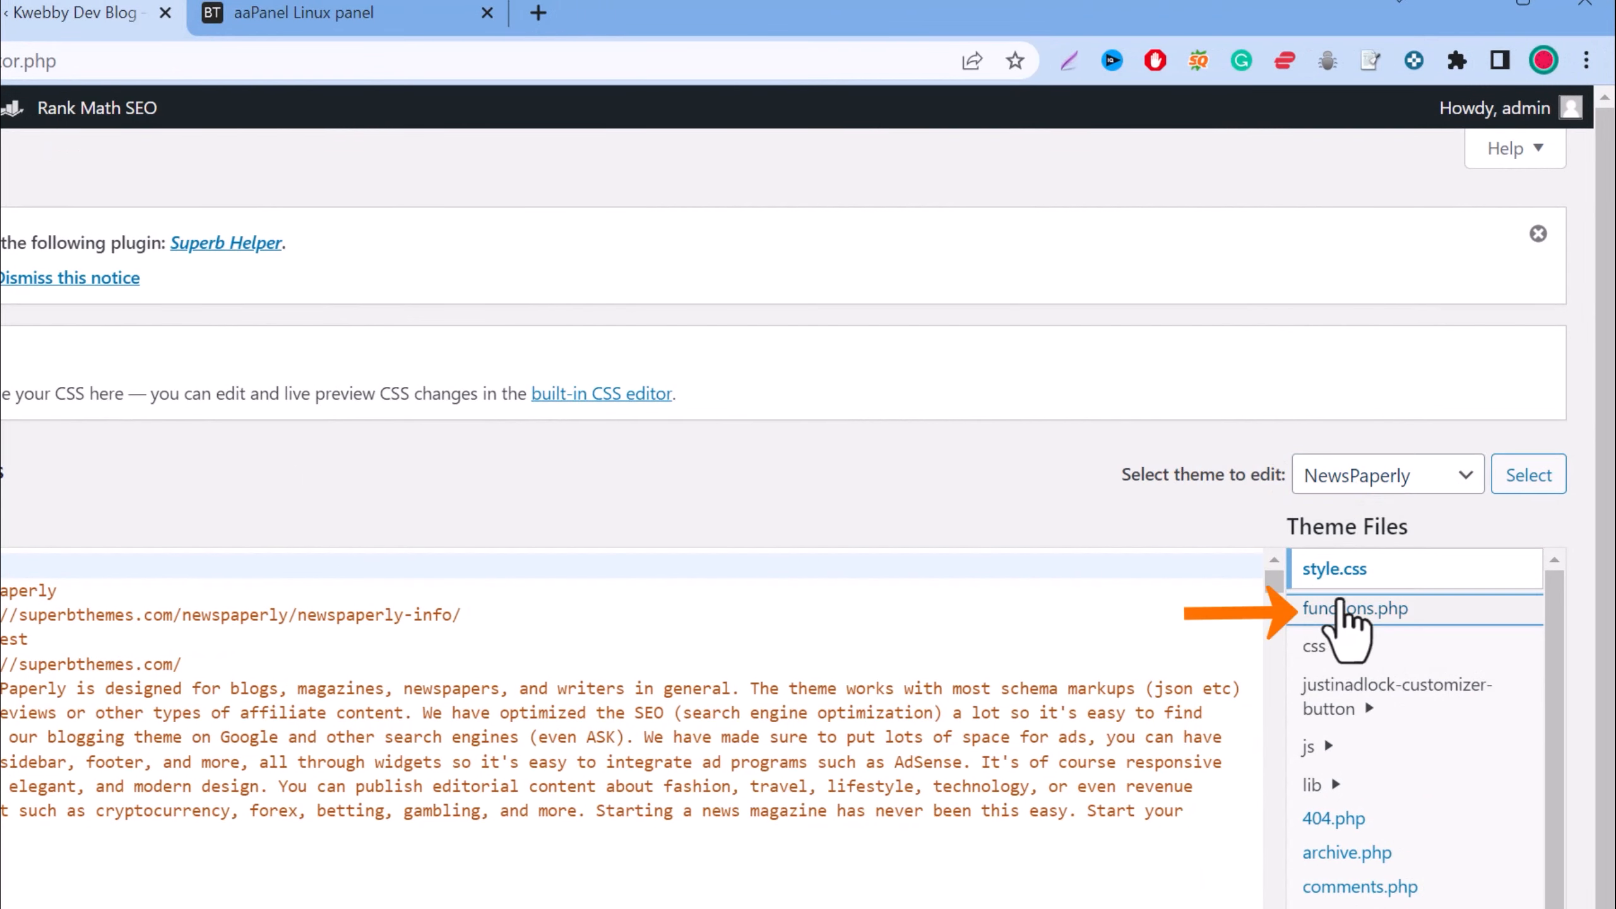
- Add the statement add_filter('auto_update_theme', '__return_false'); on line 923 at the end of the NewsPaperly functions.php
{"action": "scroll", "coordinate": [859, 849], "scroll_direction": "down", "scroll_amount": 10}
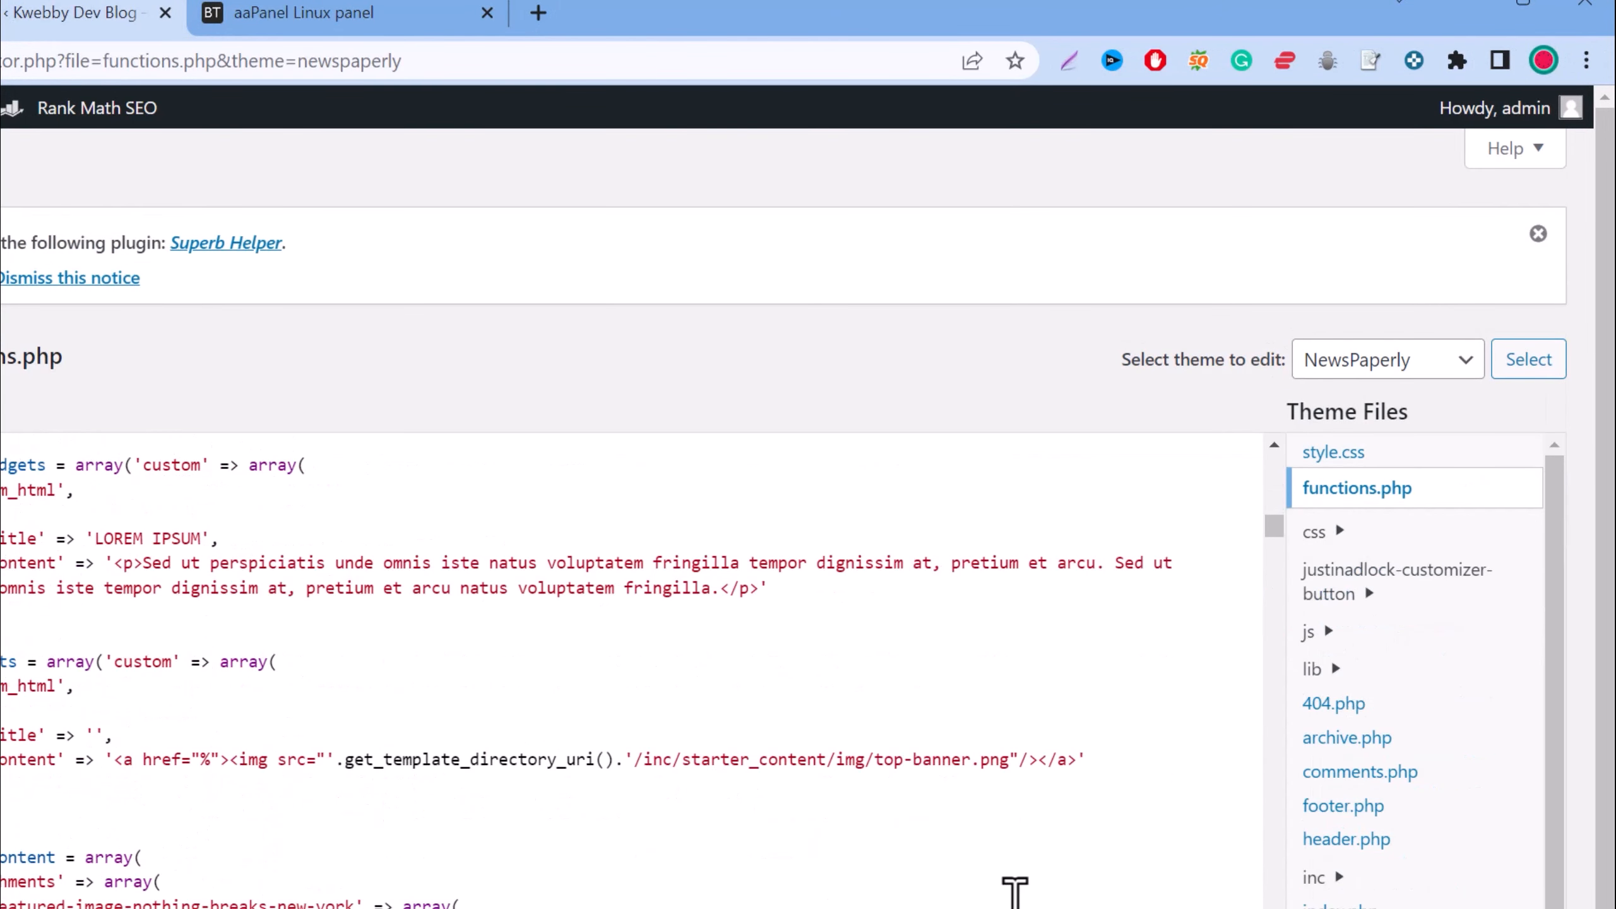
{"action": "scroll", "coordinate": [1283, 547], "scroll_direction": "down", "scroll_amount": 15}
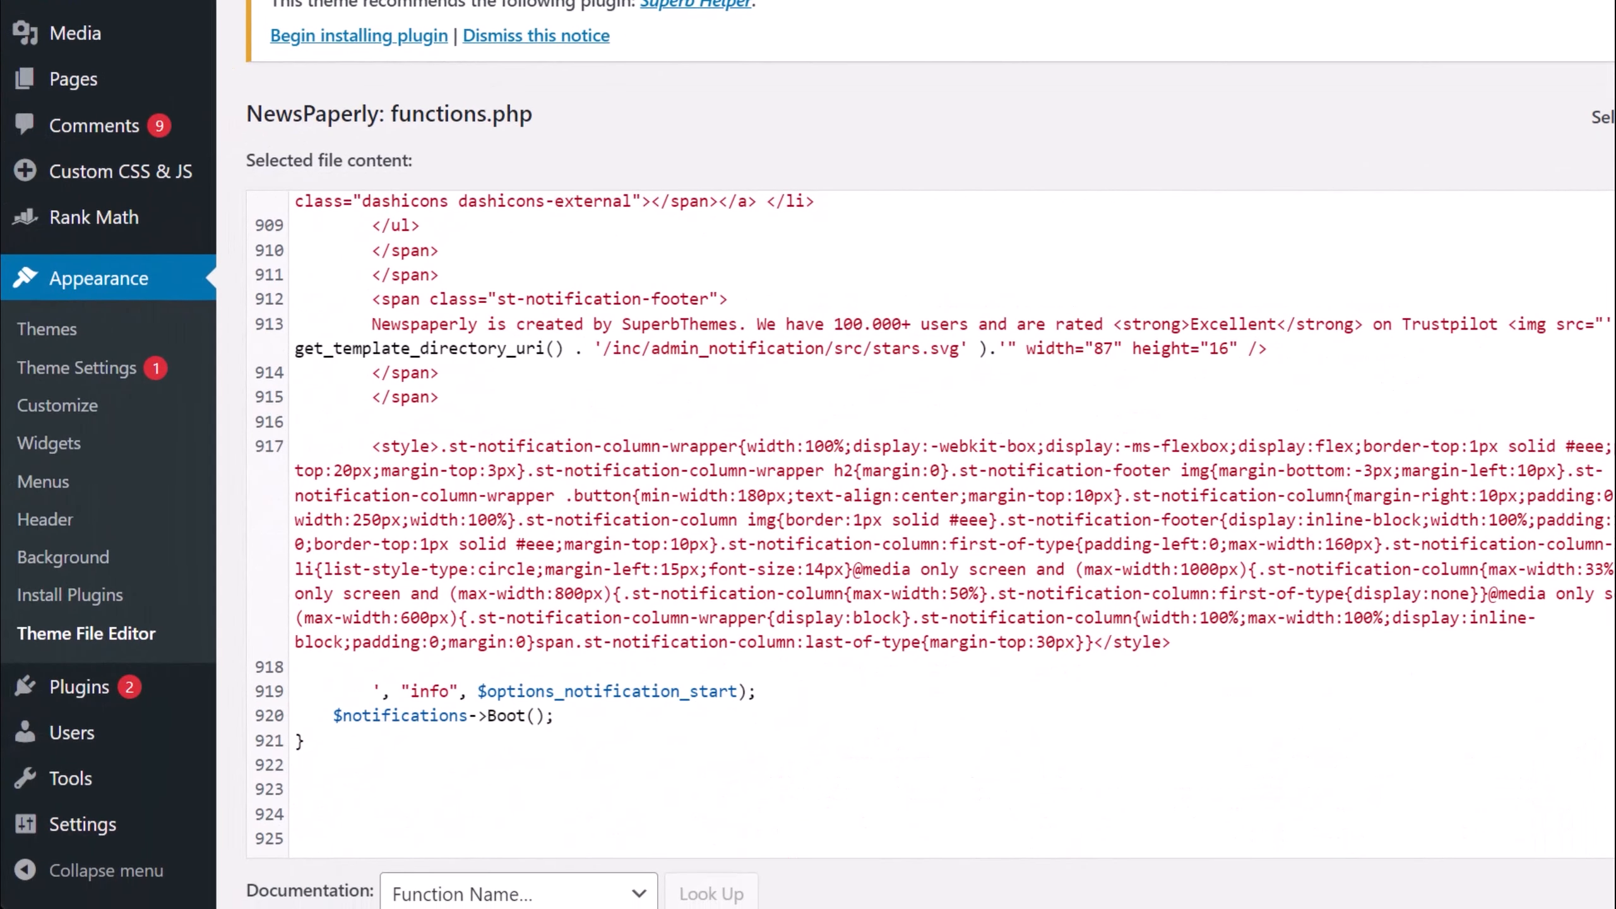
{"action": "left_click", "coordinate": [473, 789]}
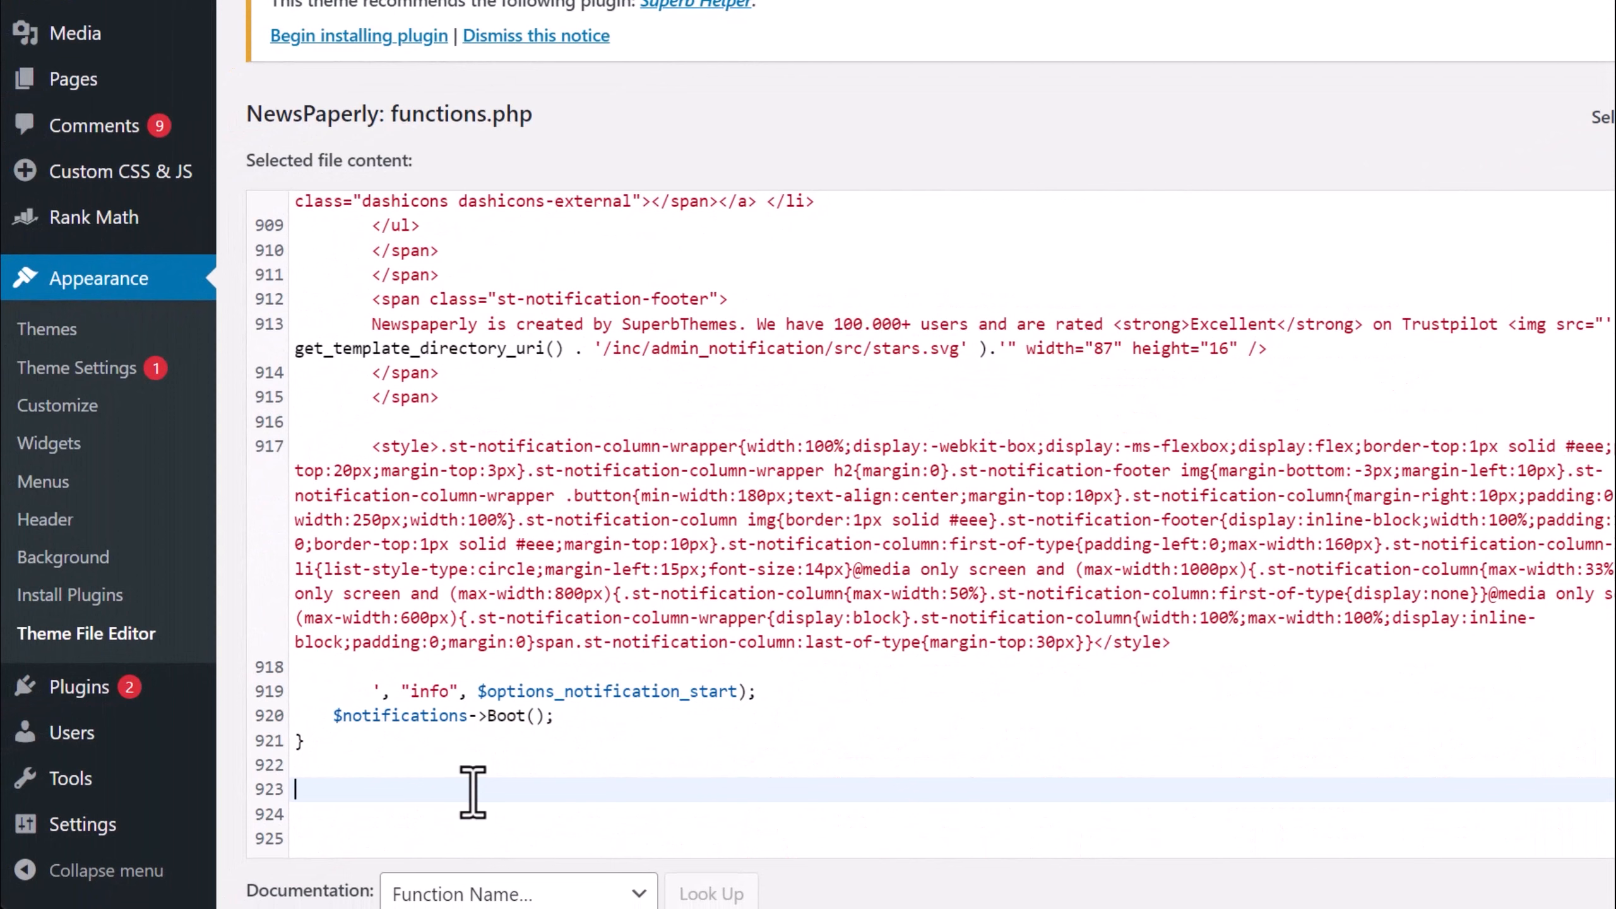
{"action": "type", "text": "ad"}
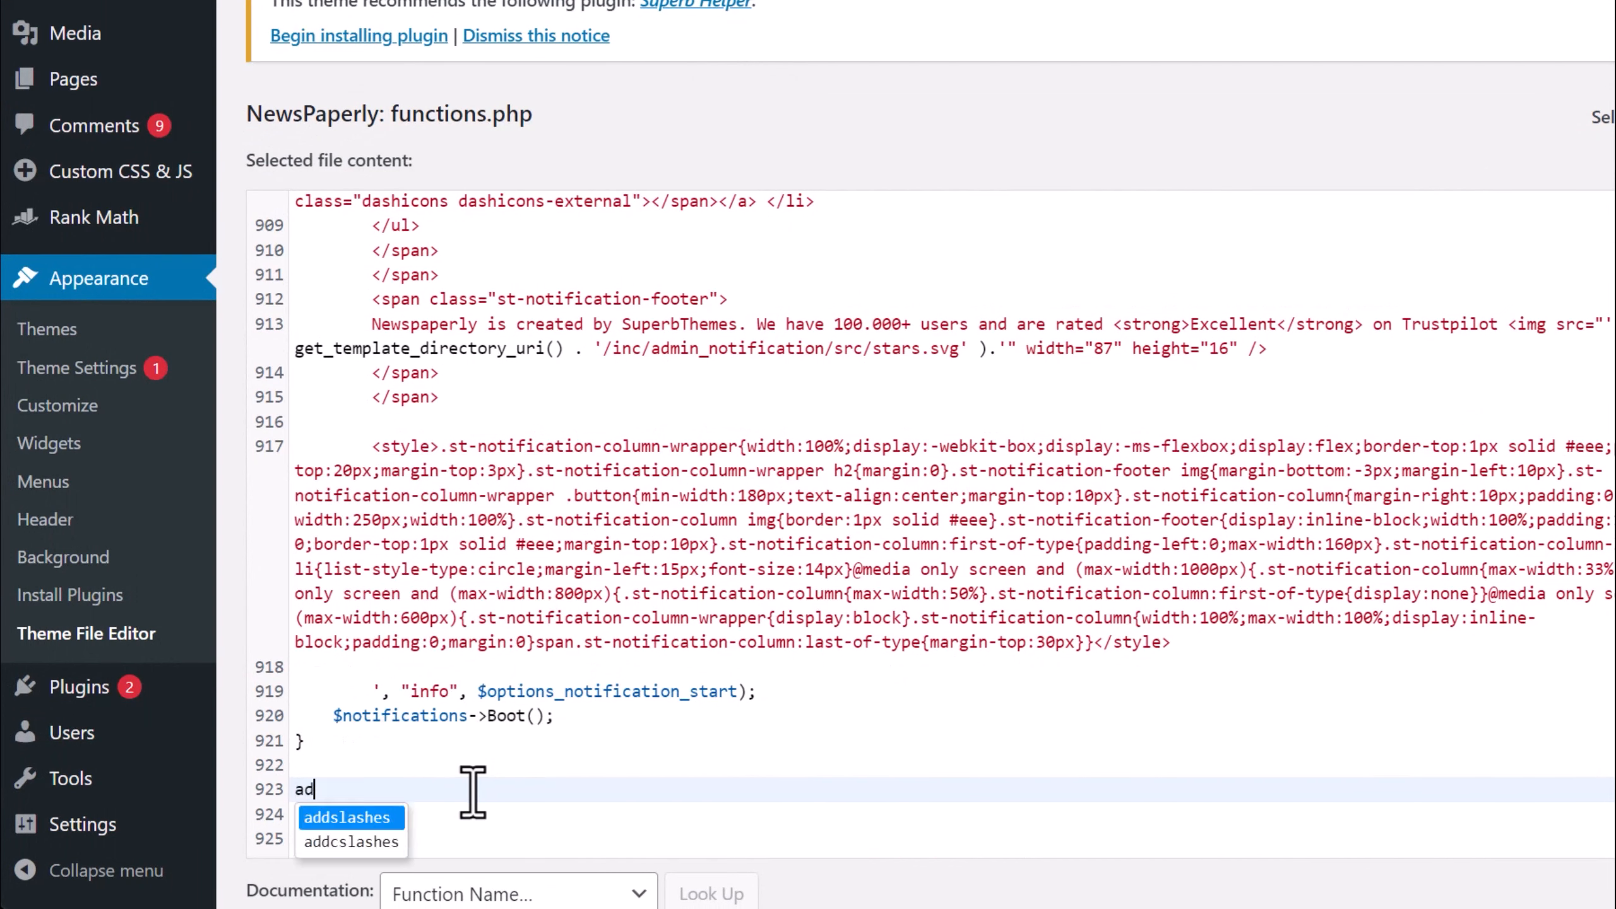
{"action": "type", "text": "d_filter('auto_"}
{"action": "scroll", "coordinate": [286, 601], "scroll_direction": "down", "scroll_amount": 3}
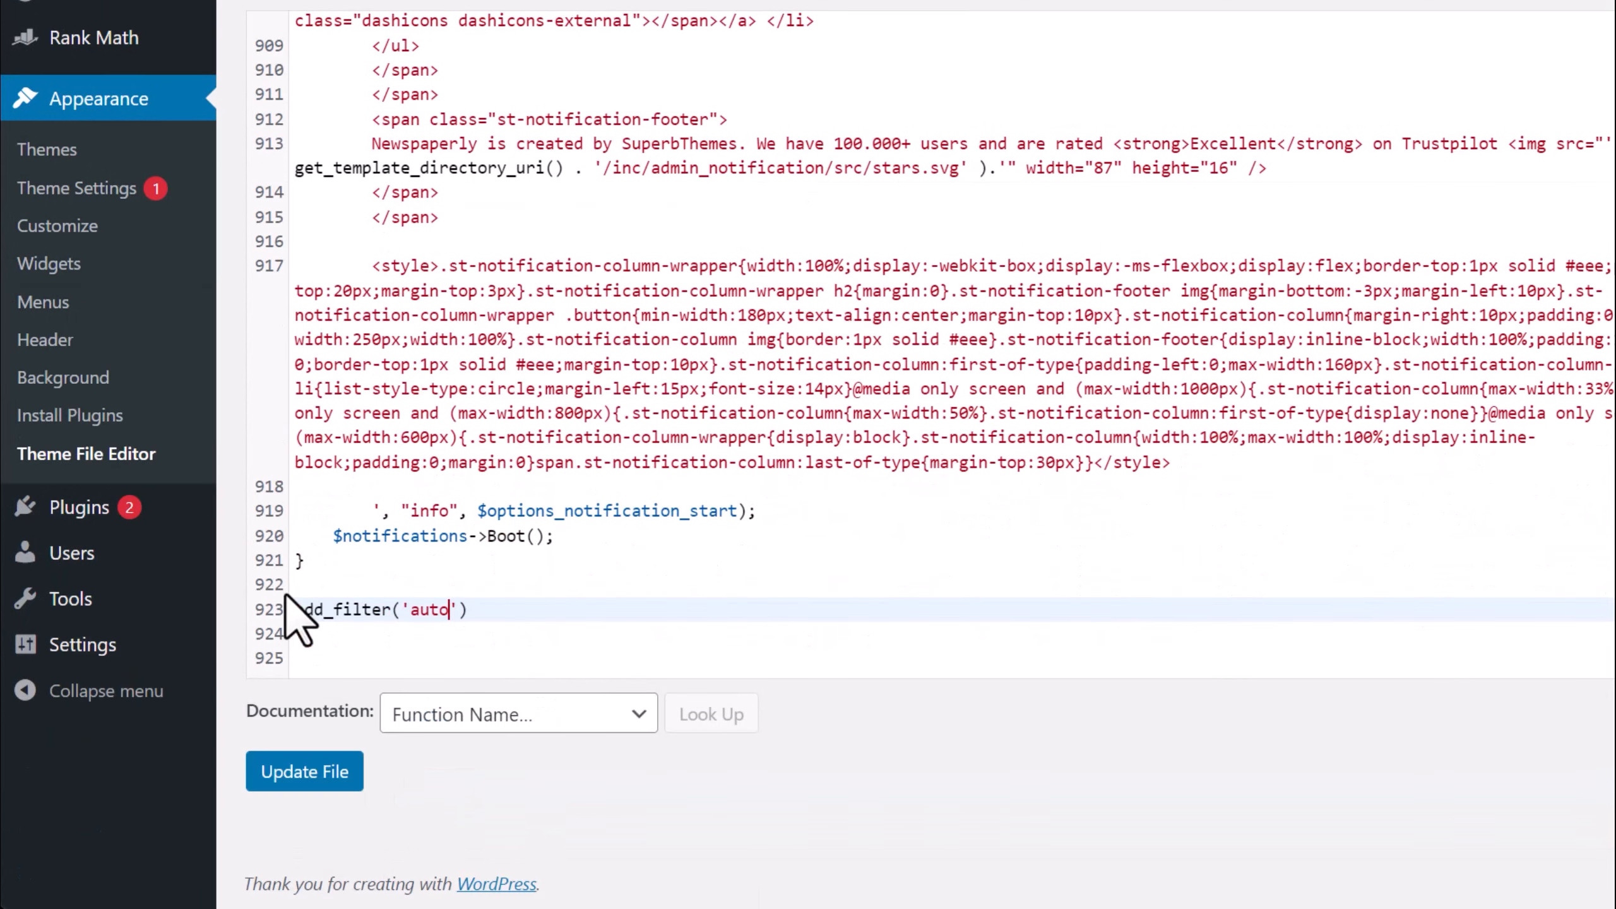
{"action": "type", "text": "update_theme', '__"}
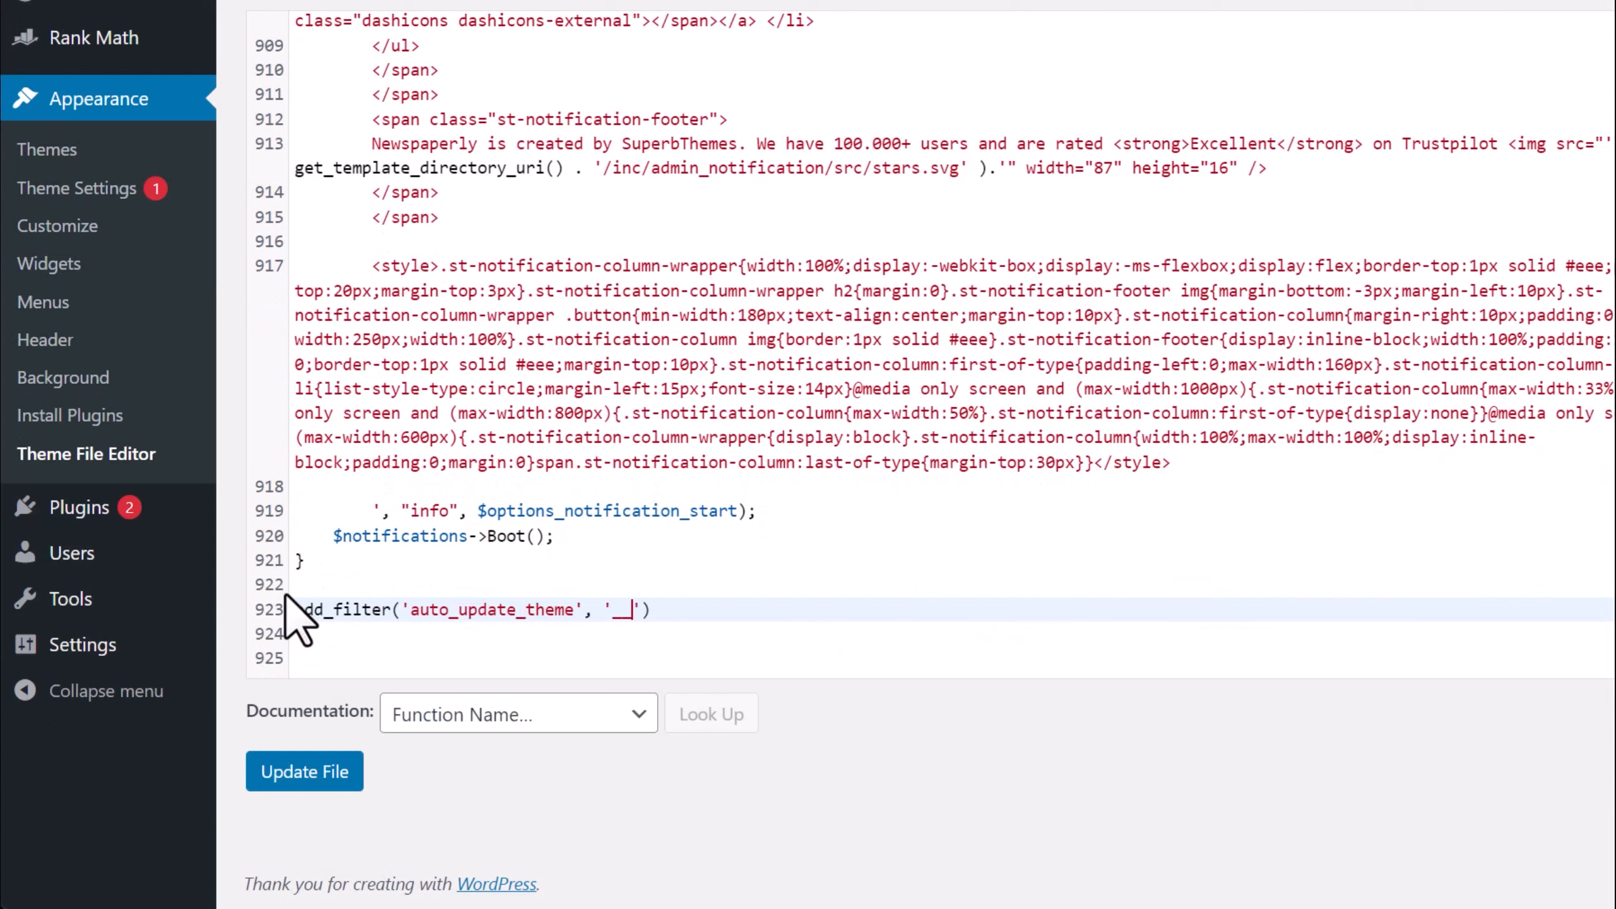
{"action": "type", "text": "return_false');"}
{"action": "key", "text": "Return"}
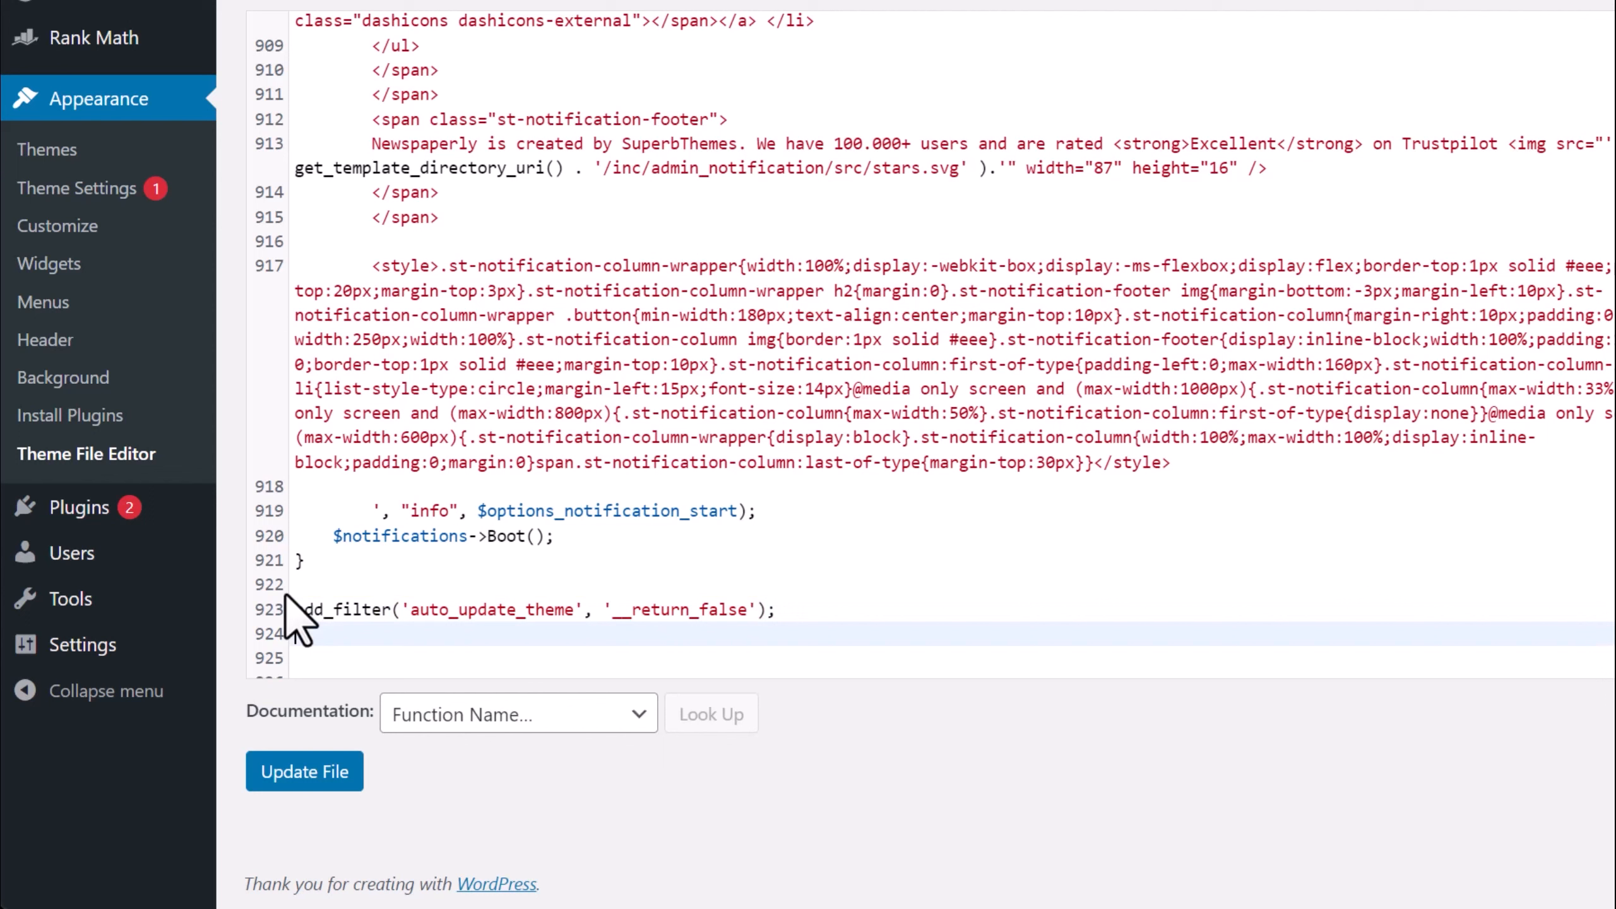
- Add add_filter('auto_update_plugin', '__return_false'); directly below the theme filter and save functions.php
{"action": "left_click_drag", "start_coordinate": [829, 610], "coordinate": [295, 608]}
{"action": "left_click", "coordinate": [531, 612]}
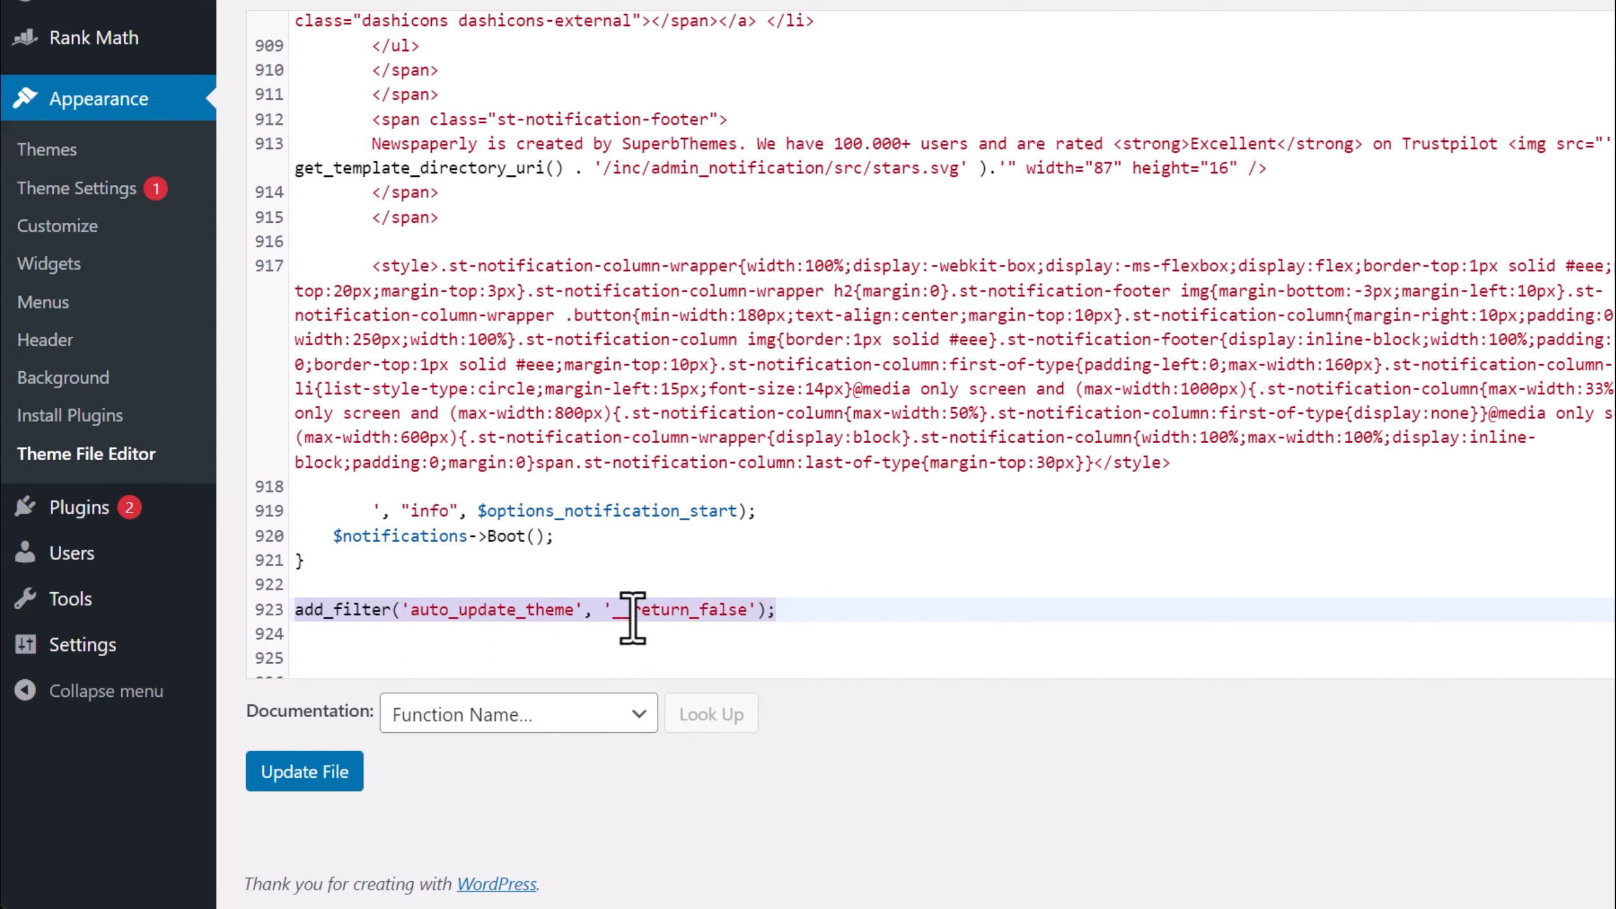
{"action": "left_click", "coordinate": [899, 593]}
{"action": "left_click", "coordinate": [899, 614]}
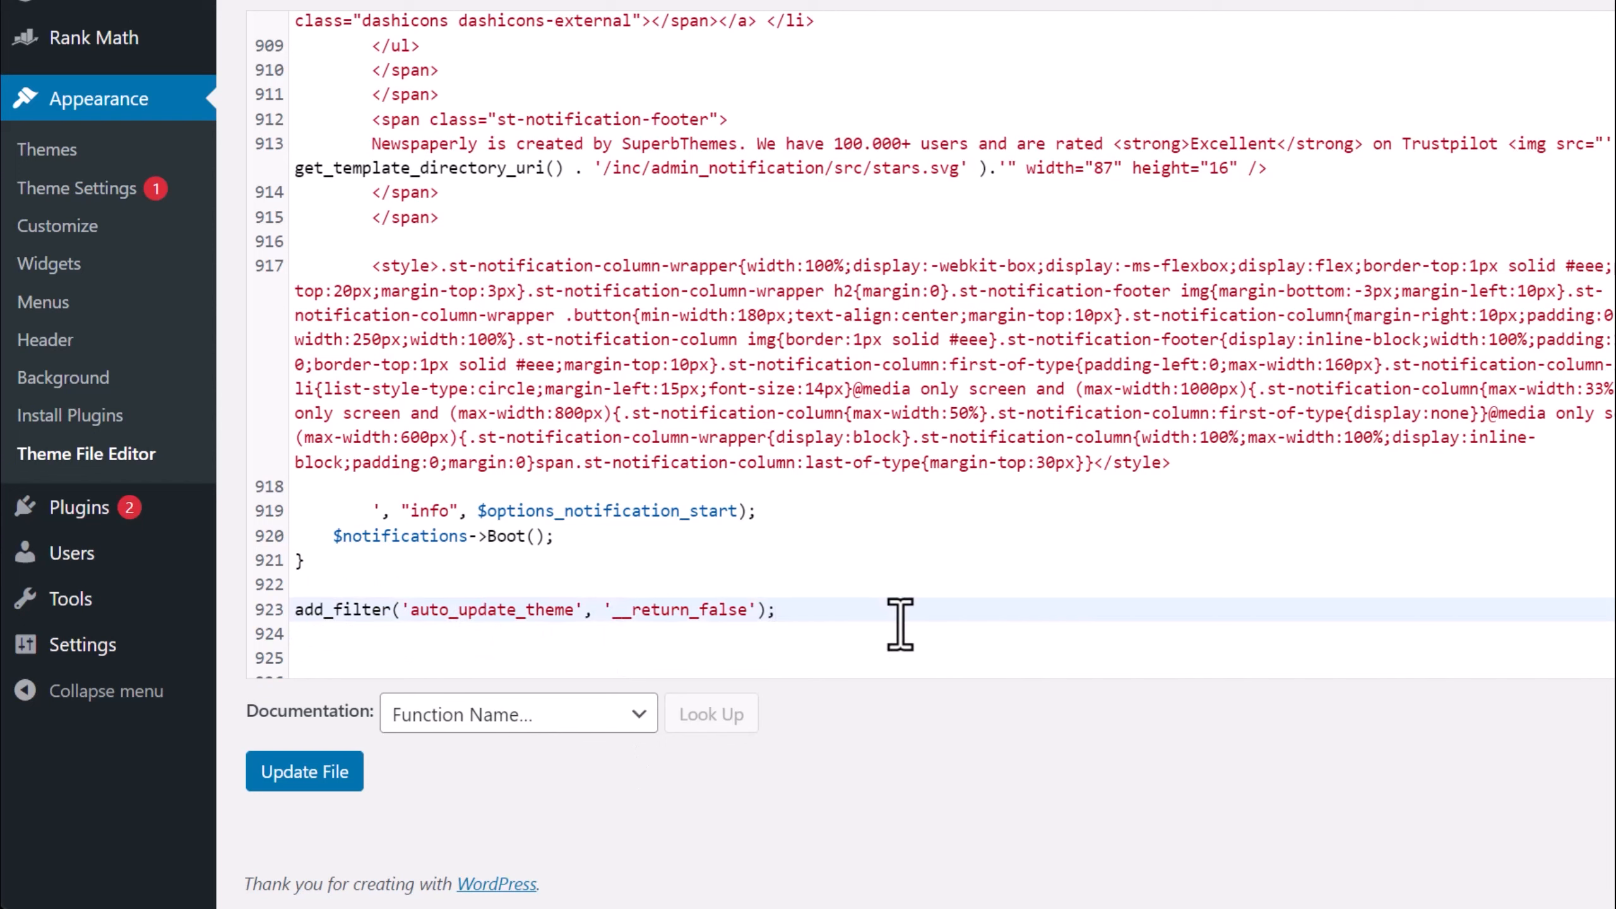
{"action": "key", "text": "Return"}
{"action": "type", "text": "add_filter)'auto_upda"}
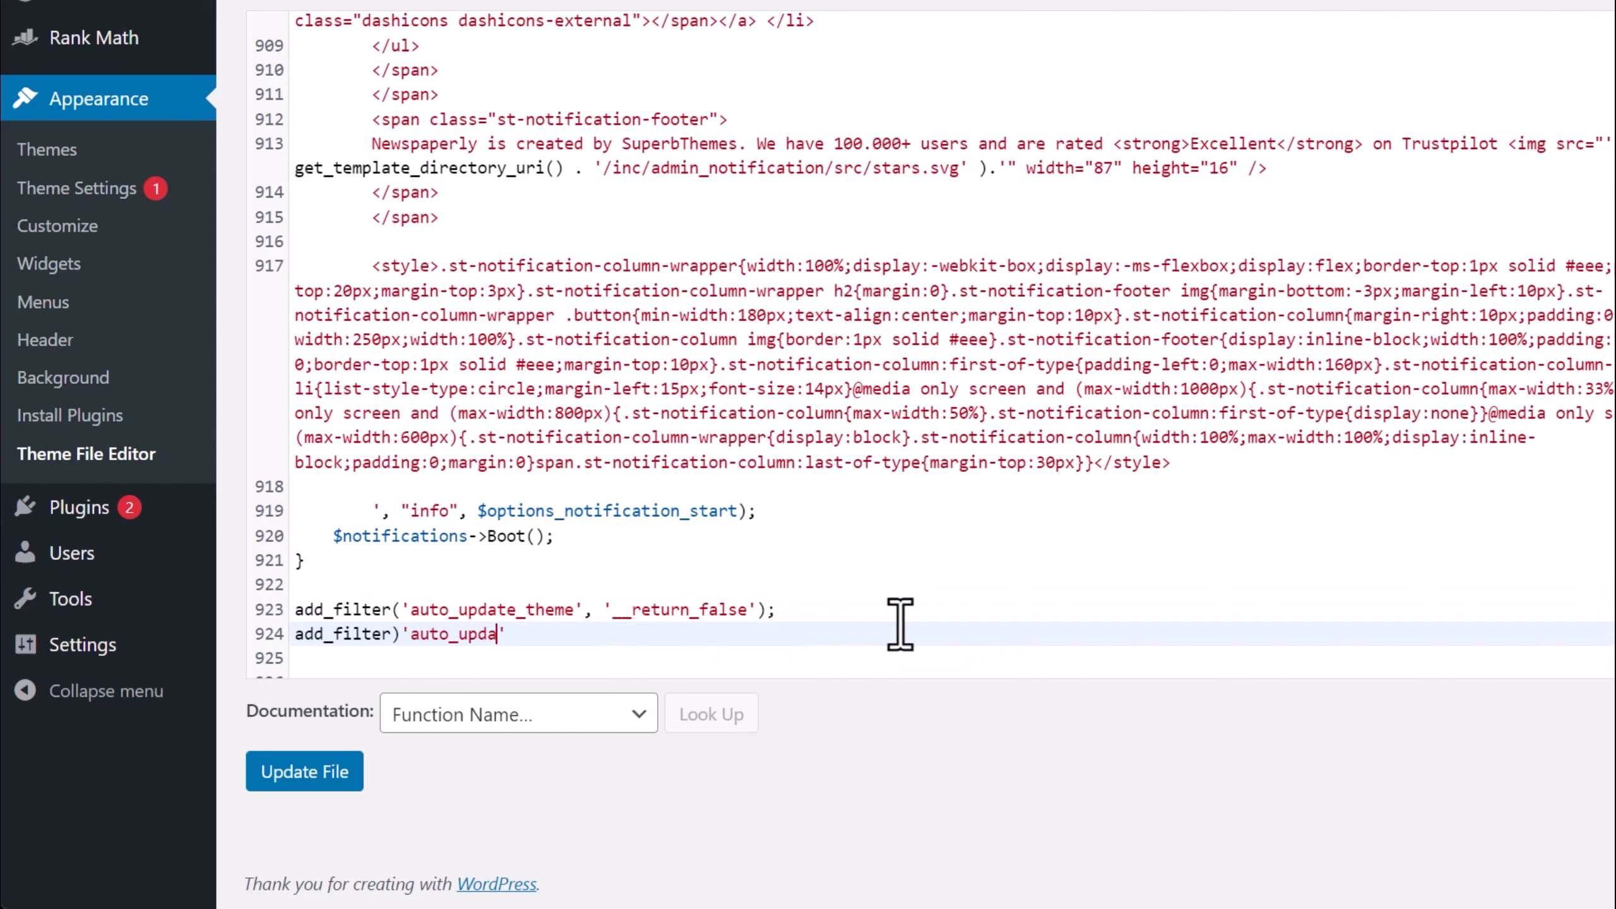
{"action": "type", "text": "te_plugin', '__return_false');"}
{"action": "key", "text": "Return"}
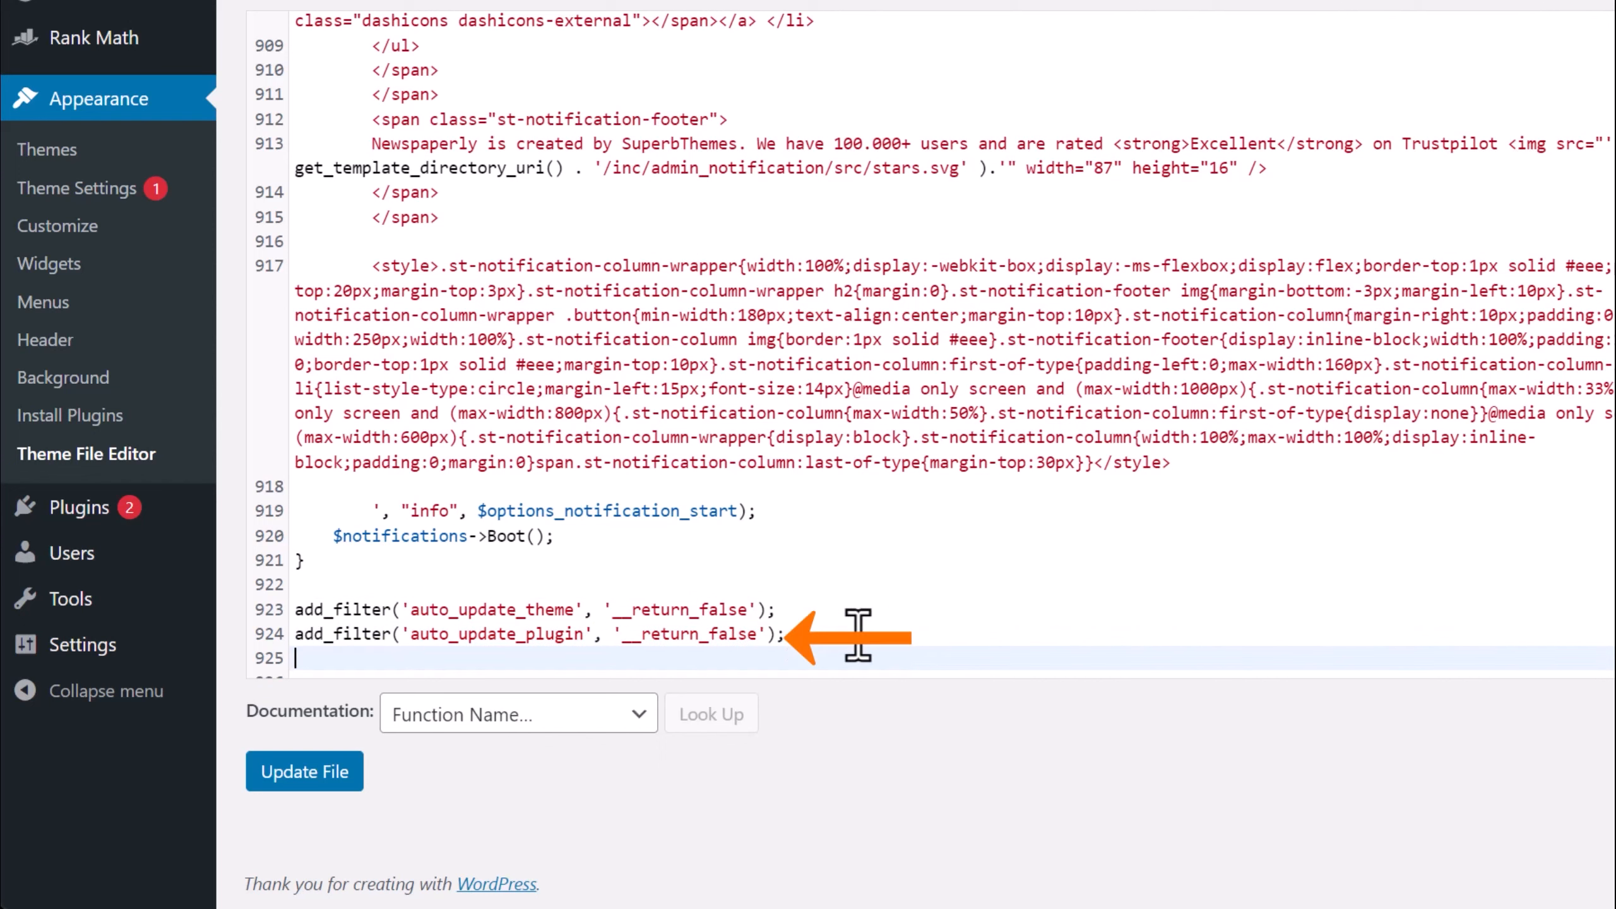
{"action": "left_click", "coordinate": [309, 777]}
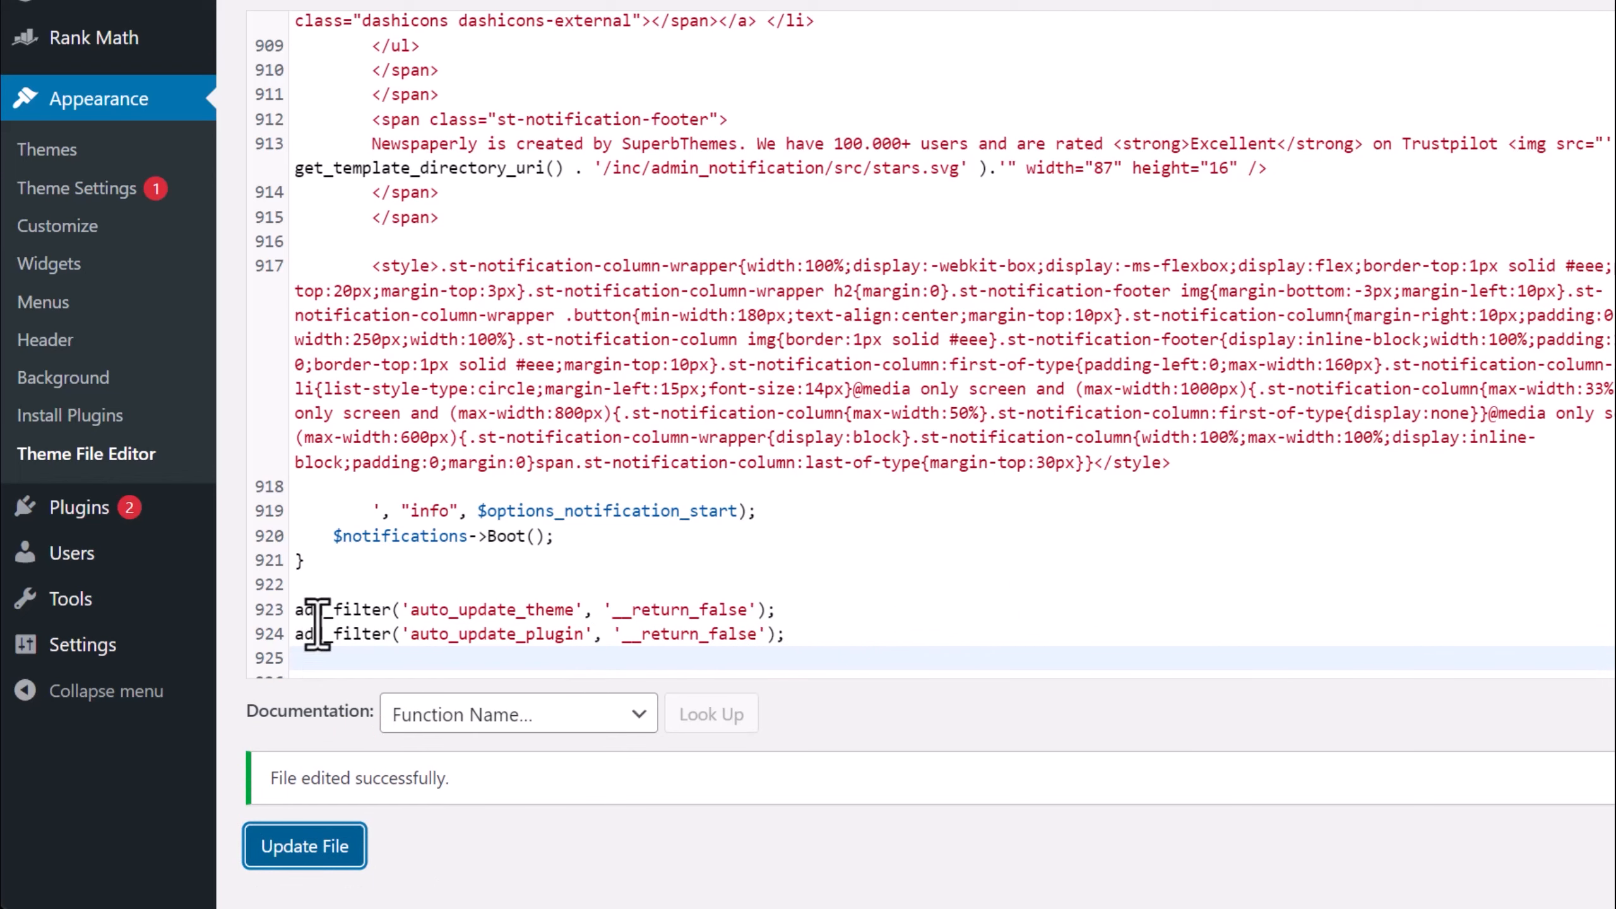
- Check the auto-update status in the details of the installed themes, including Twenty Twenty-Two, and close the details
{"action": "left_click", "coordinate": [82, 150]}
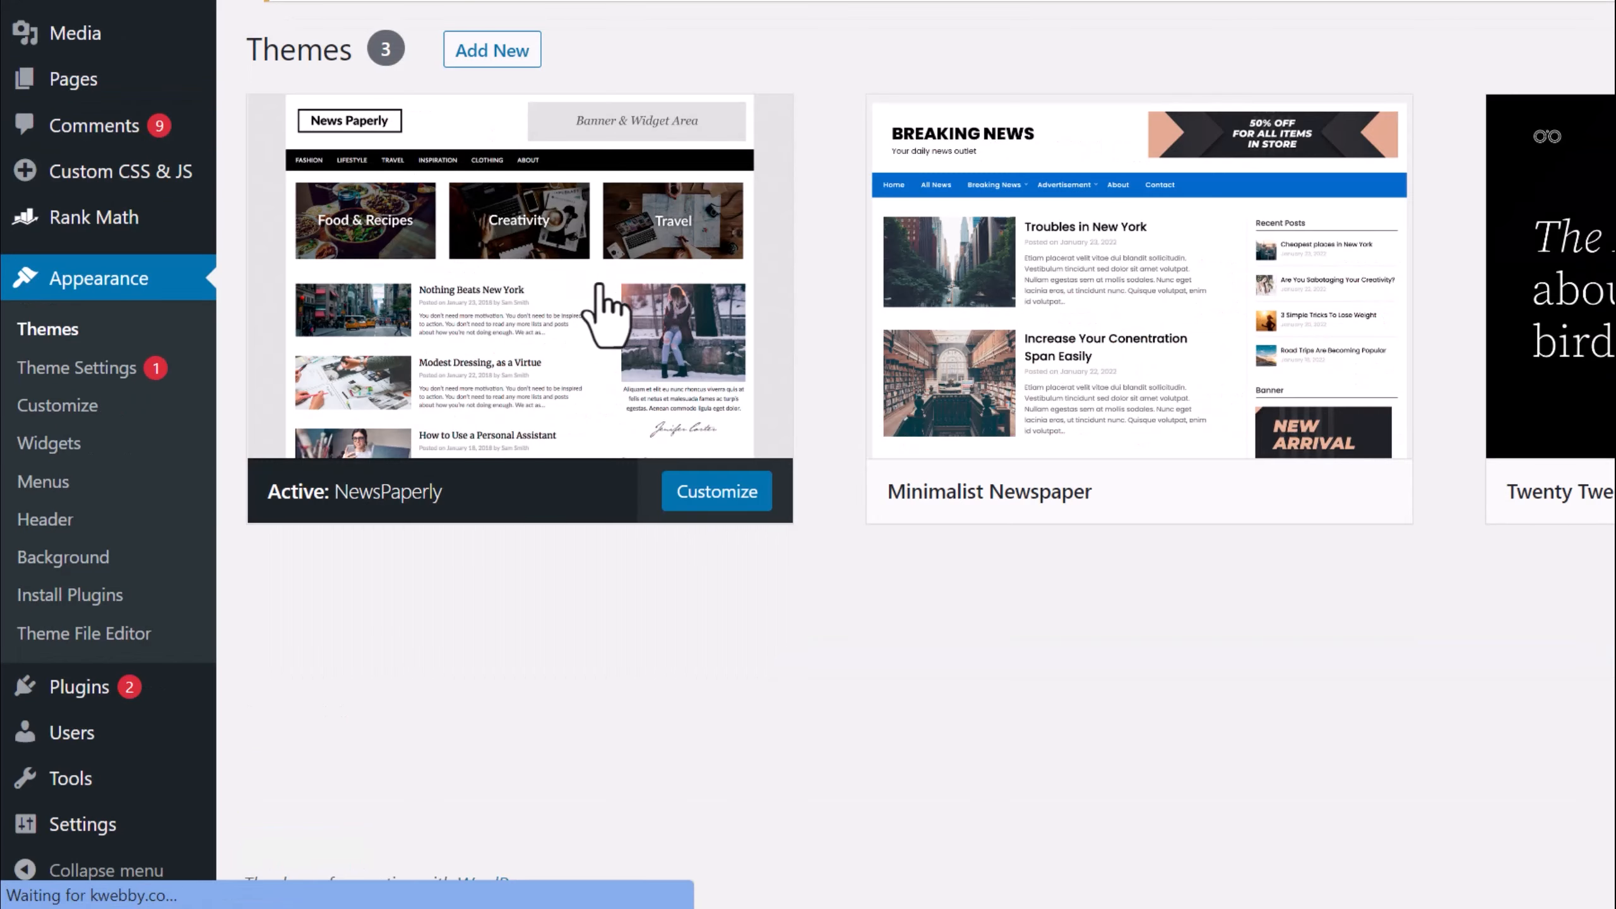
{"action": "left_click", "coordinate": [603, 314]}
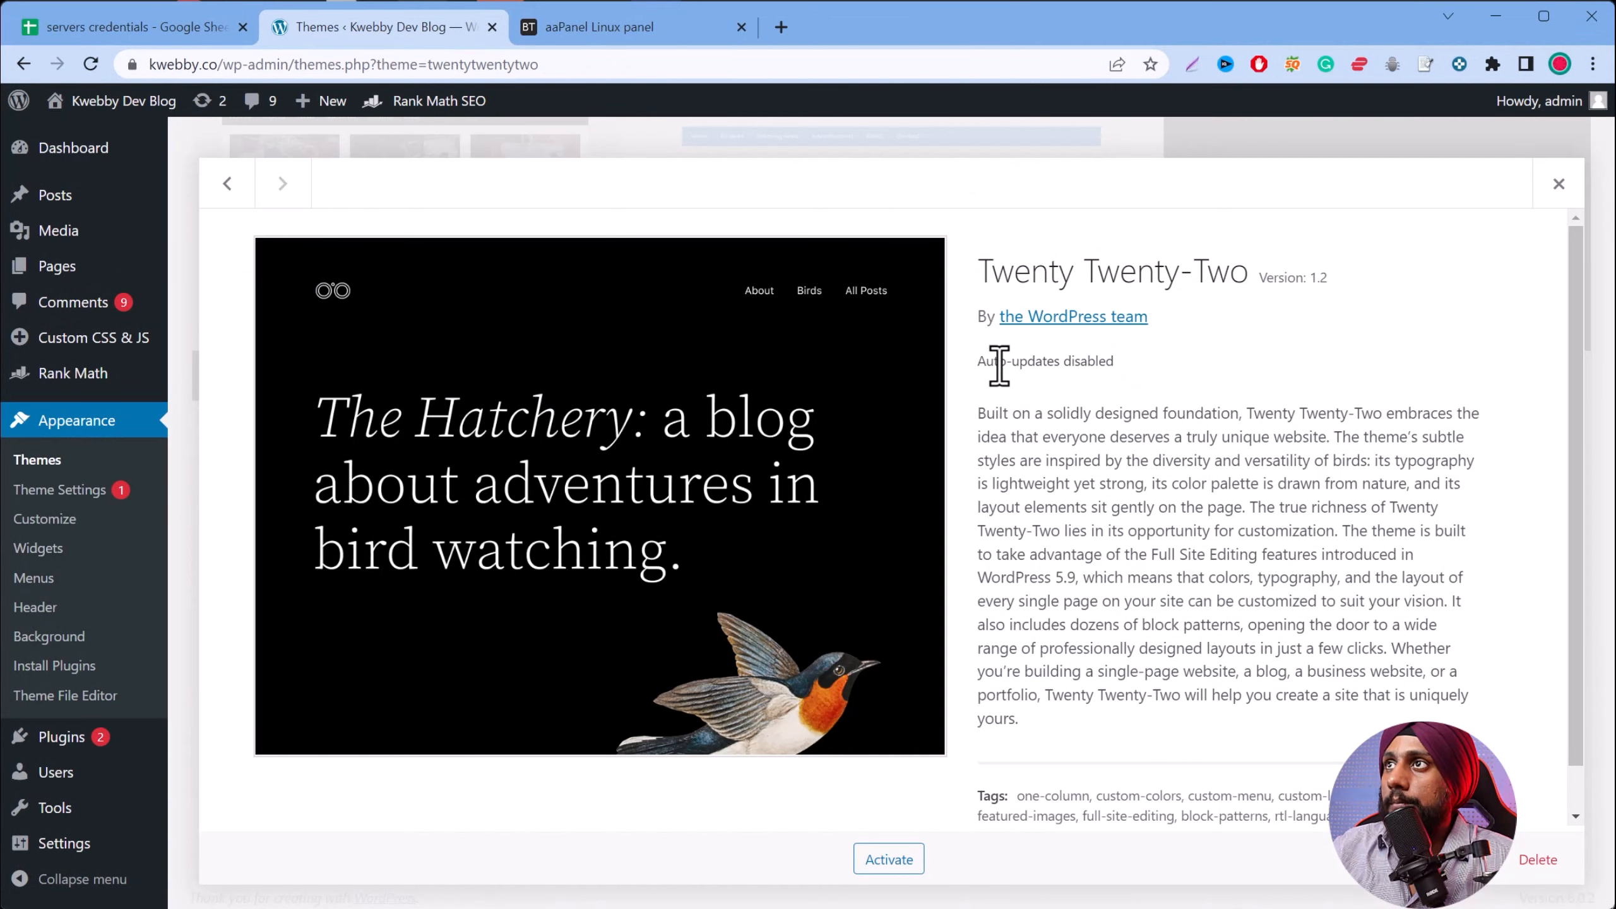
{"action": "left_click_drag", "start_coordinate": [977, 363], "coordinate": [1213, 356]}
{"action": "key", "text": "Escape"}
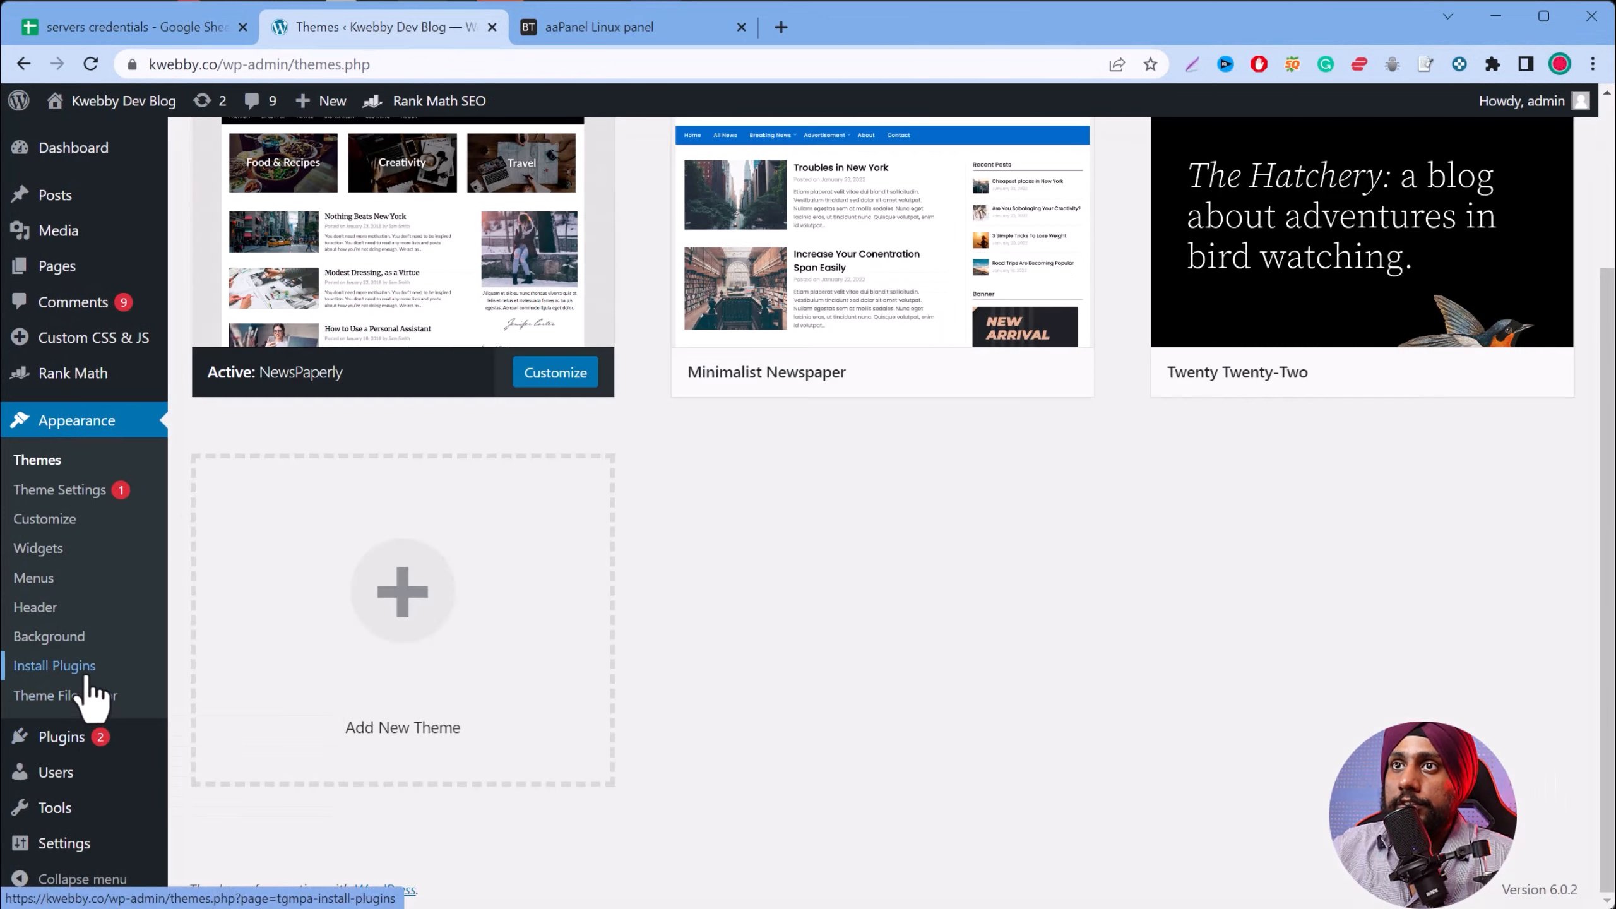
- Check the automatic update status of each plugin on the Installed Plugins page
{"action": "mouse_move", "coordinate": [55, 745]}
{"action": "left_click", "coordinate": [242, 742]}
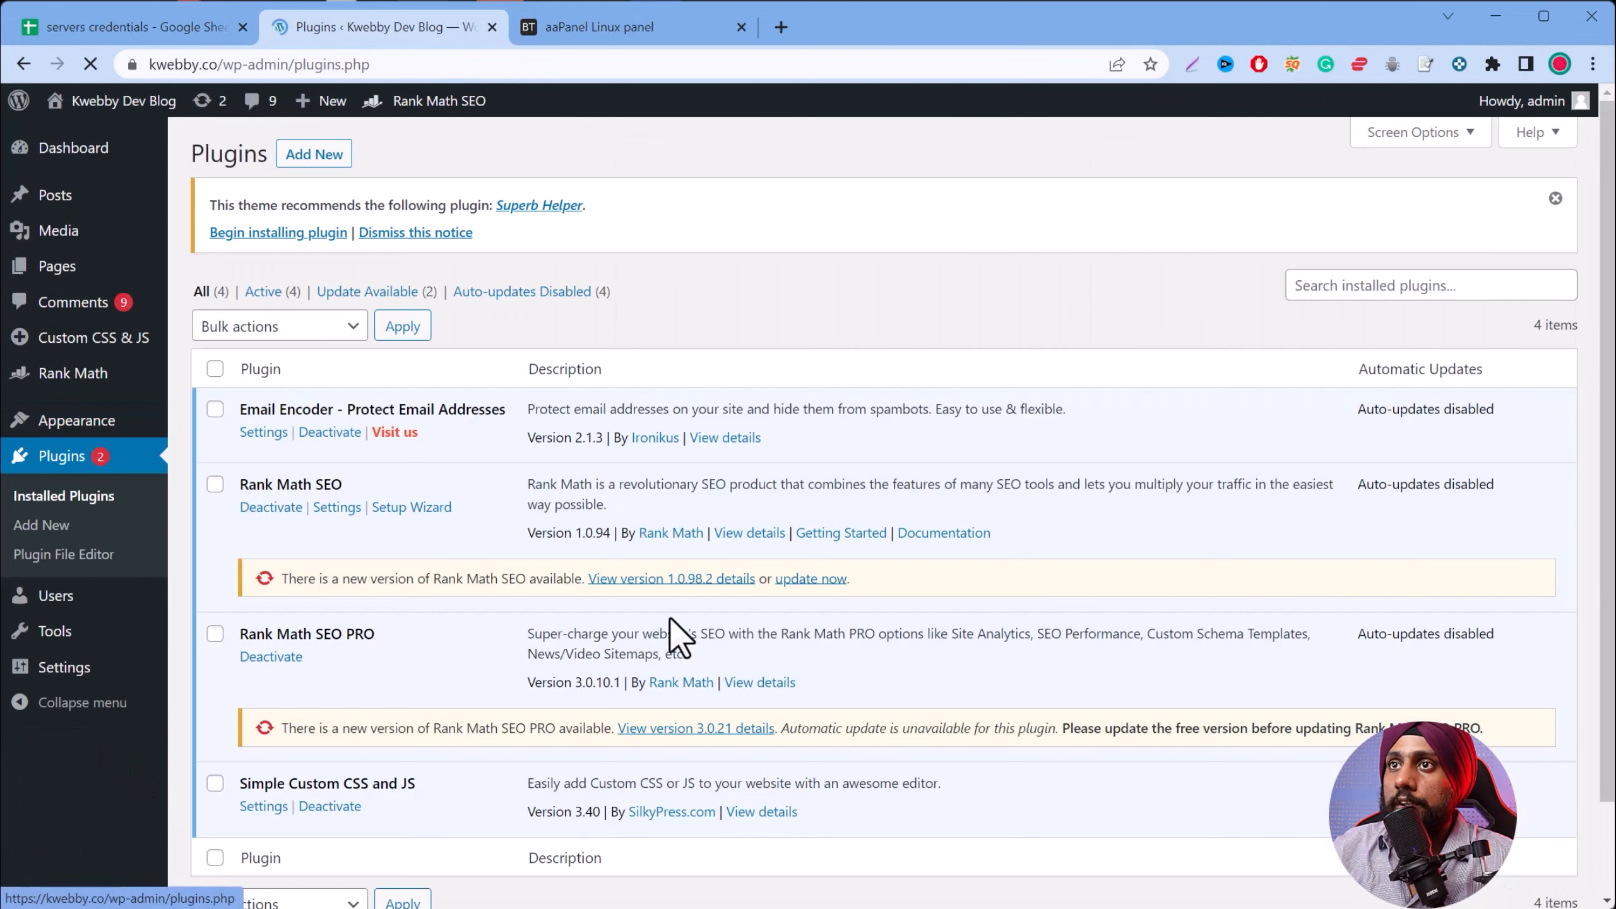
{"action": "scroll", "coordinate": [672, 627], "scroll_direction": "down", "scroll_amount": 3}
{"action": "left_click_drag", "start_coordinate": [1358, 527], "coordinate": [1493, 527]}
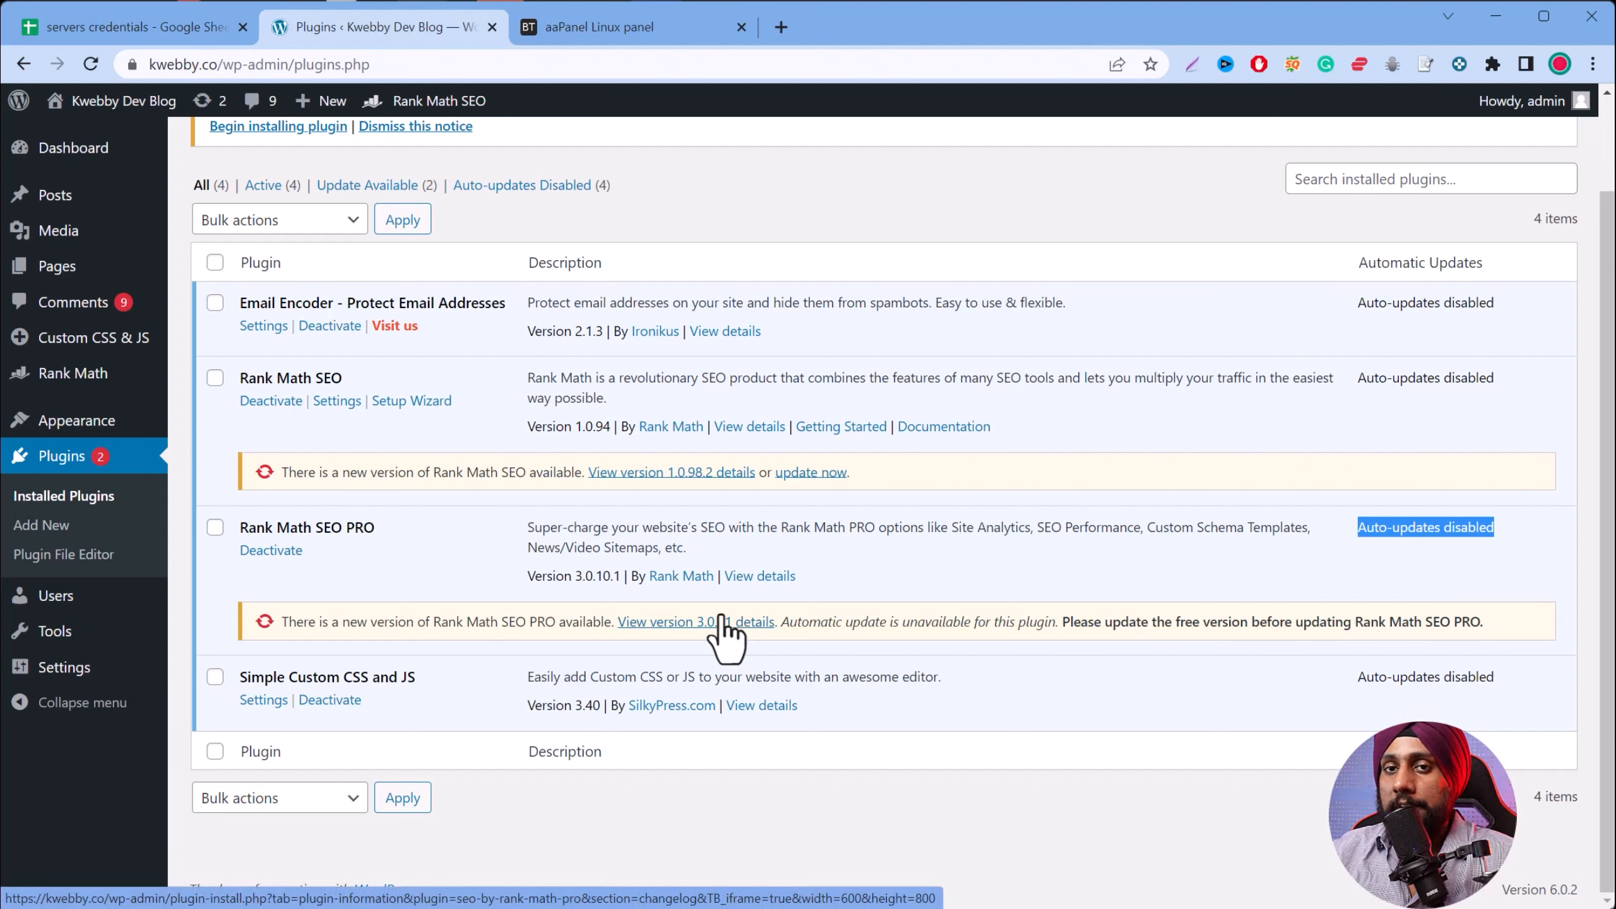
- Delete the auto_update_theme and auto_update_plugin filter lines from the end of the NewsPaperly functions.php and save the file
{"action": "mouse_move", "coordinate": [107, 424]}
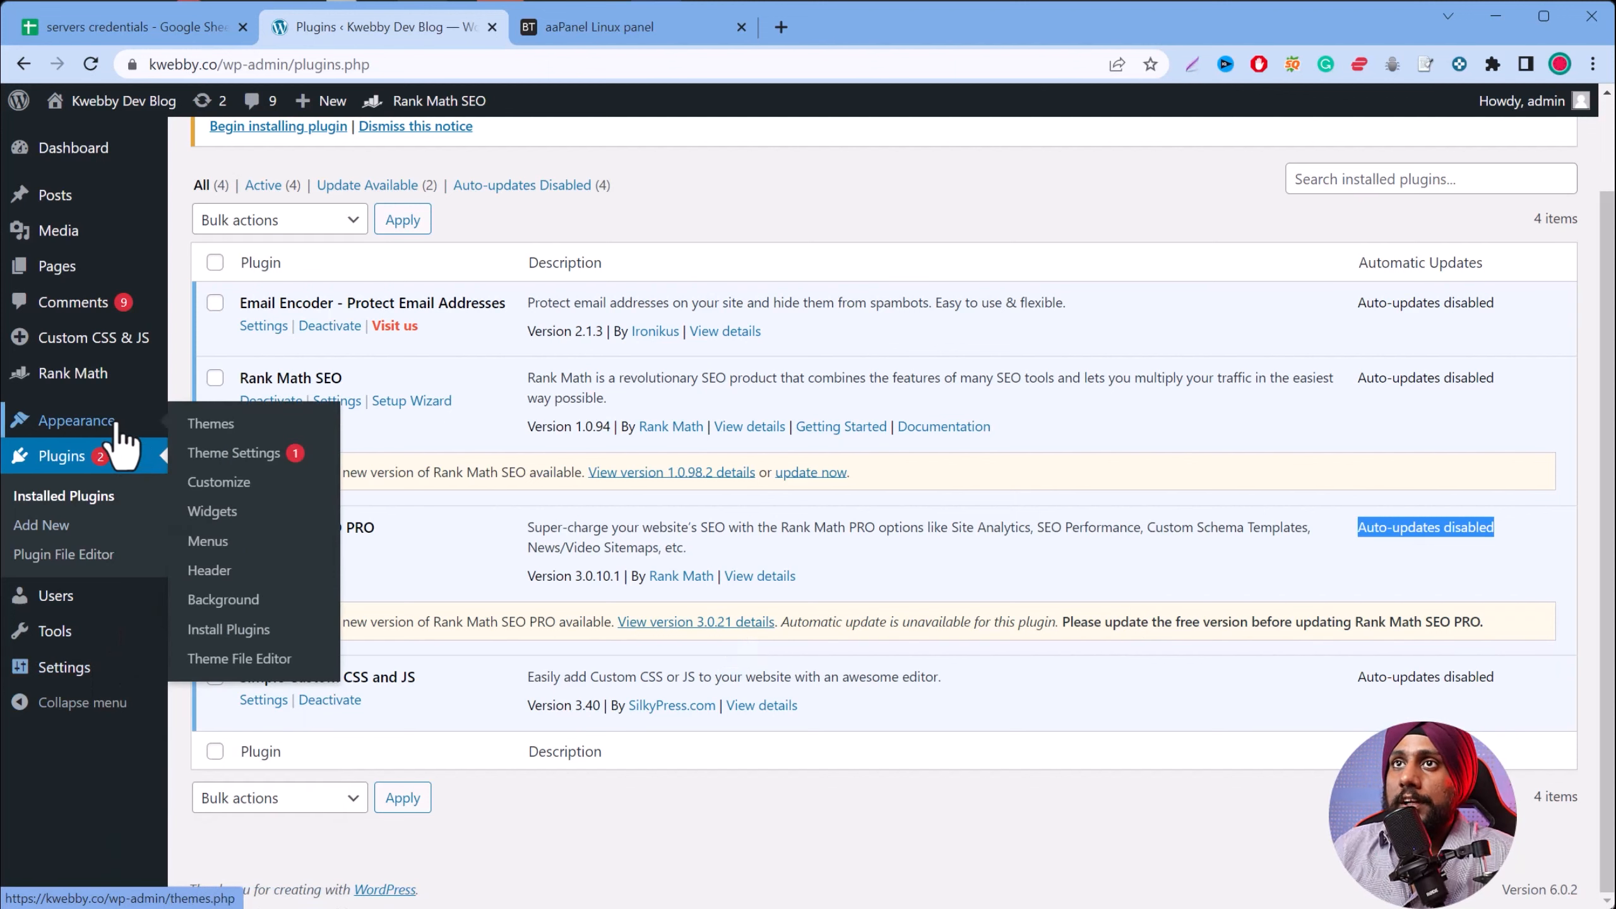
{"action": "left_click", "coordinate": [293, 660]}
{"action": "left_click", "coordinate": [1400, 486]}
{"action": "scroll", "coordinate": [1329, 758], "scroll_direction": "down", "scroll_amount": 20}
{"action": "left_click_drag", "start_coordinate": [688, 780], "coordinate": [178, 770]}
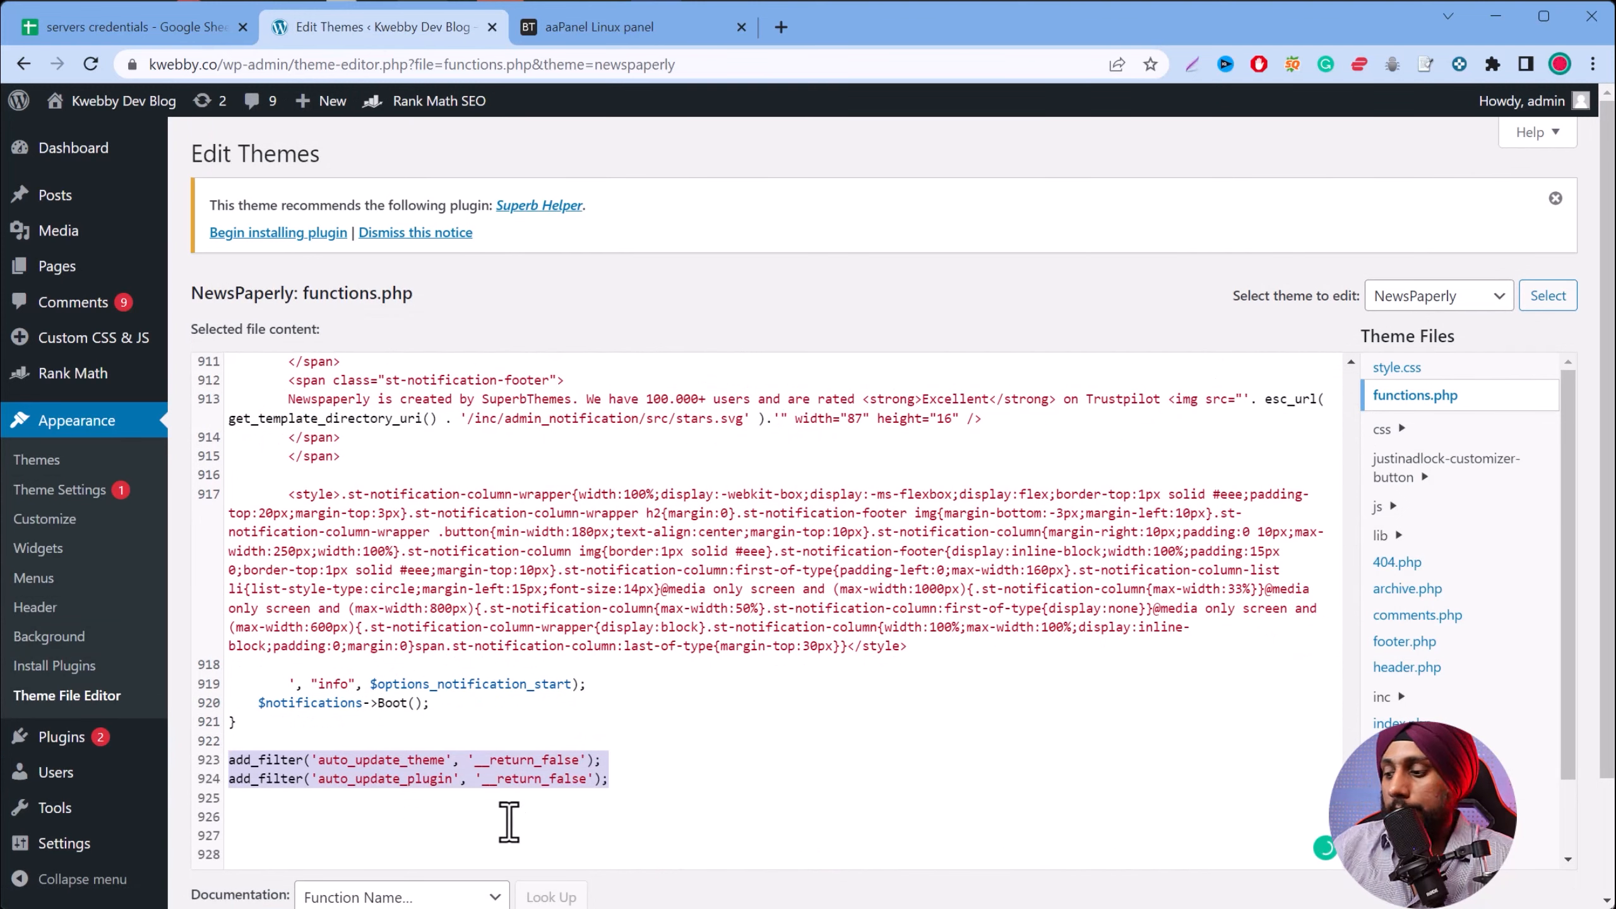
{"action": "key", "text": "Delete"}
{"action": "scroll", "coordinate": [267, 828], "scroll_direction": "down", "scroll_amount": 2}
{"action": "left_click", "coordinate": [267, 803]}
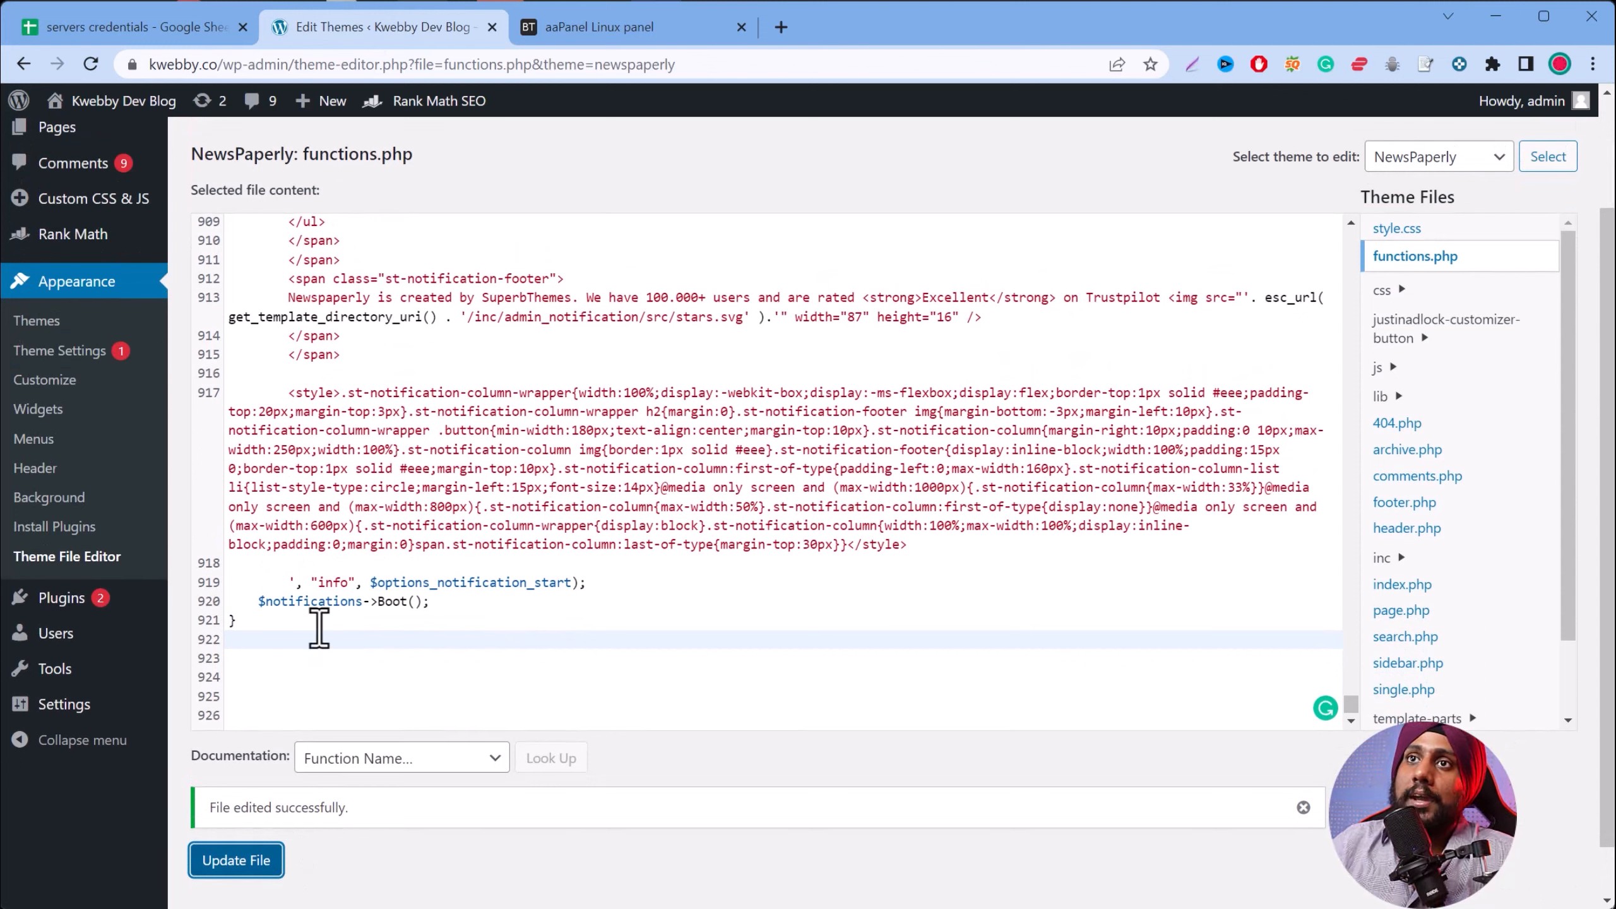
- Install and activate the Easy Updates Manager plugin, found by searching the plugin directory for "update manager"
{"action": "mouse_move", "coordinate": [140, 611]}
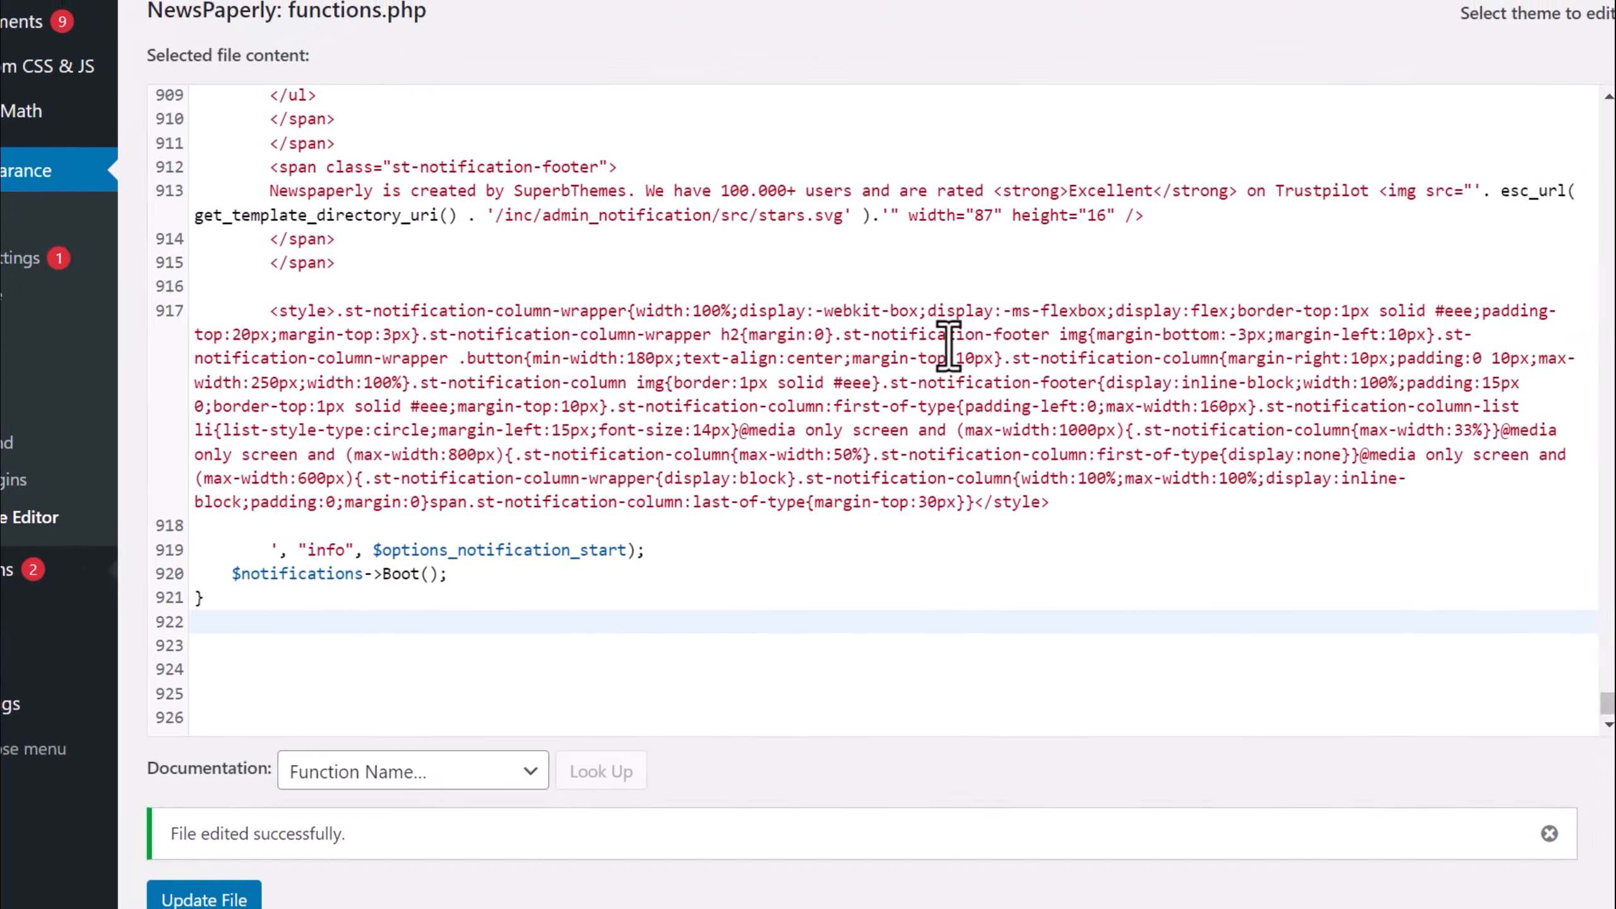
{"action": "left_click", "coordinate": [1324, 361]}
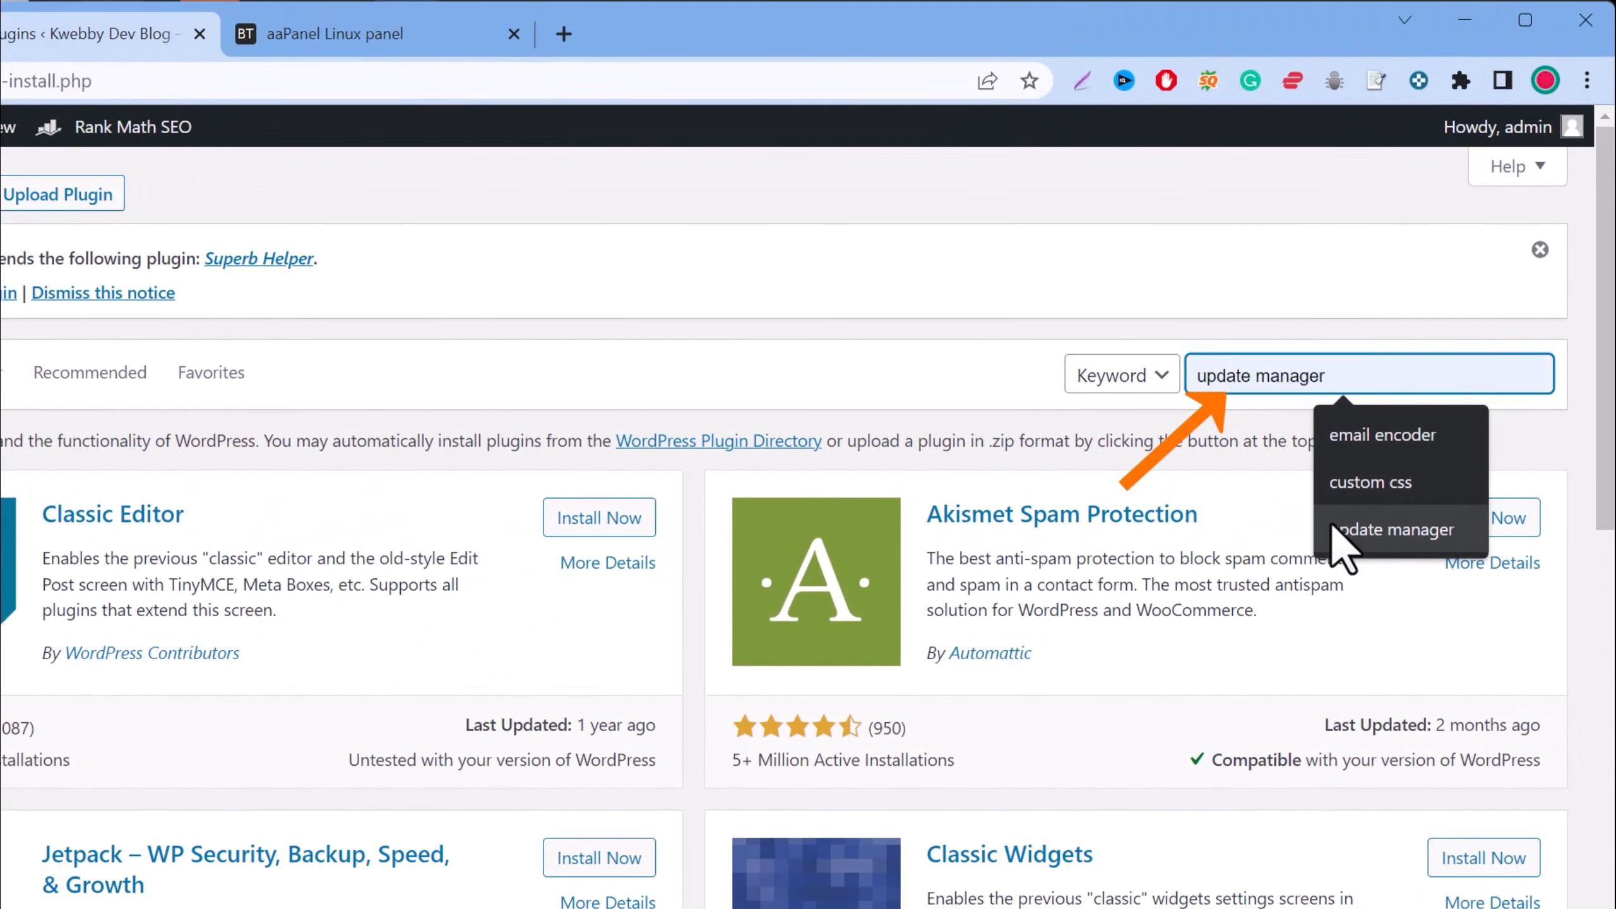
{"action": "left_click", "coordinate": [1333, 528]}
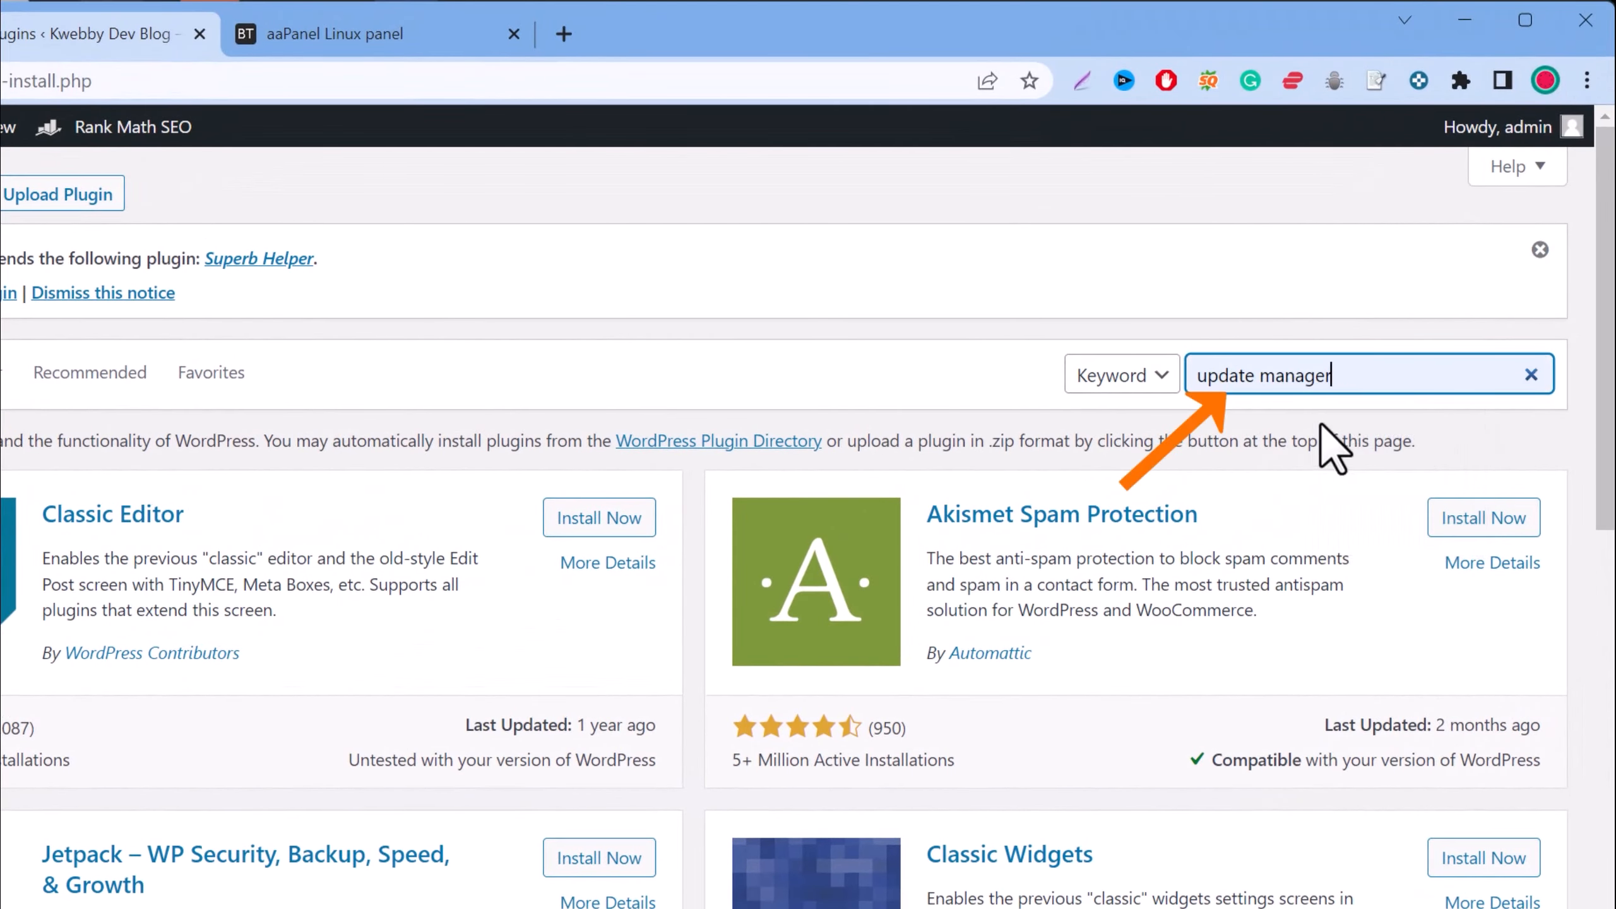
{"action": "left_click_drag", "start_coordinate": [414, 502], "coordinate": [187, 501]}
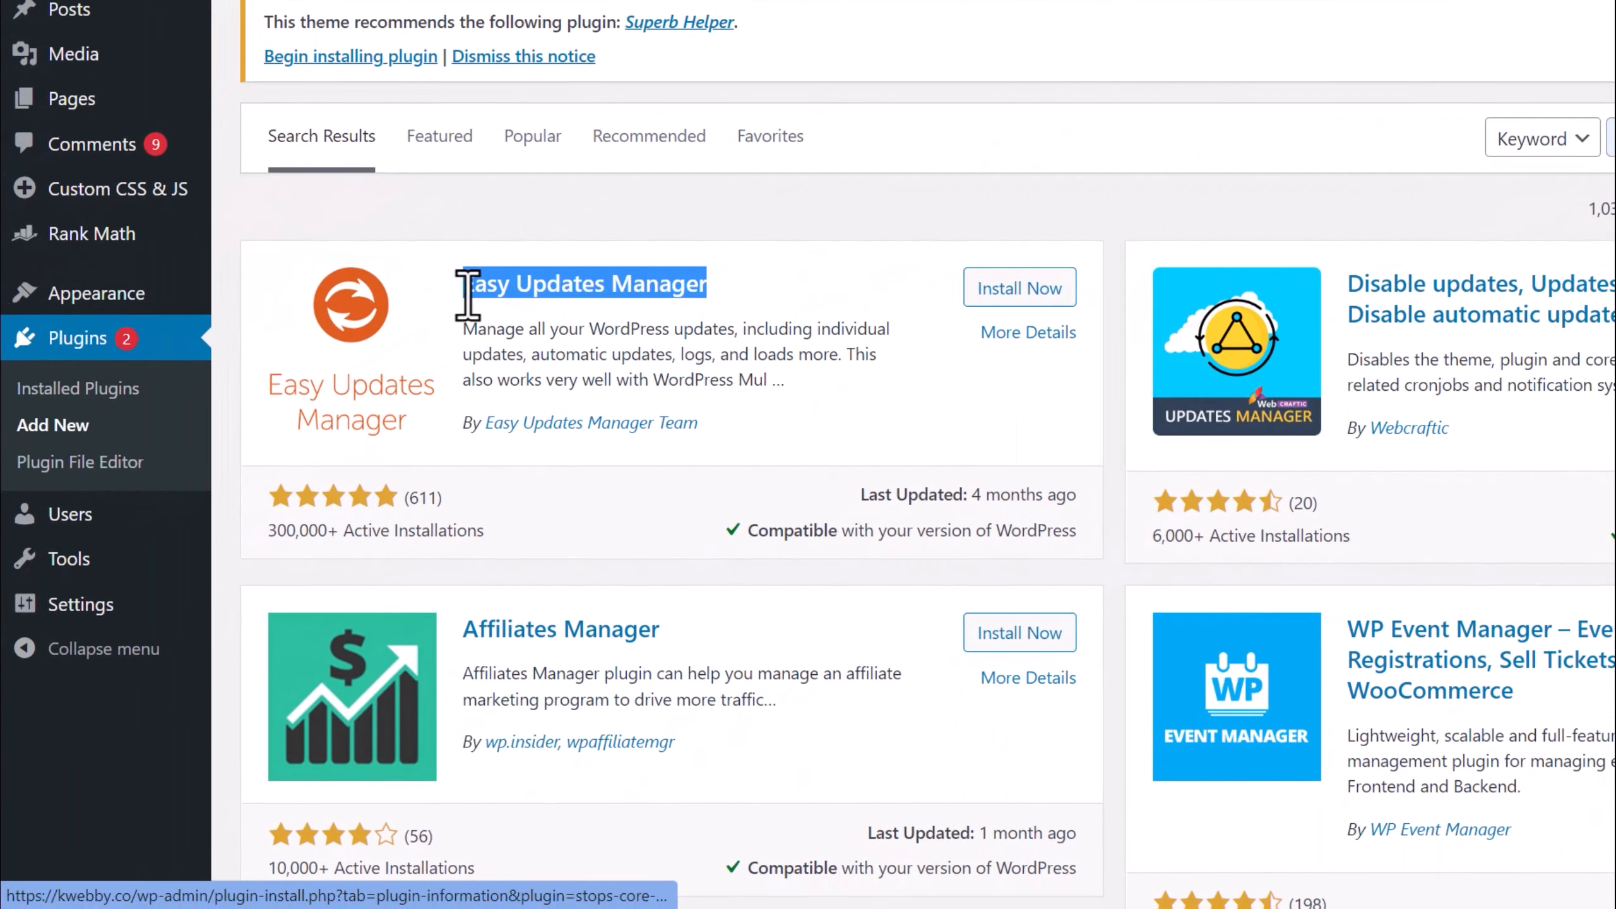
{"action": "left_click_drag", "start_coordinate": [468, 294], "coordinate": [466, 295]}
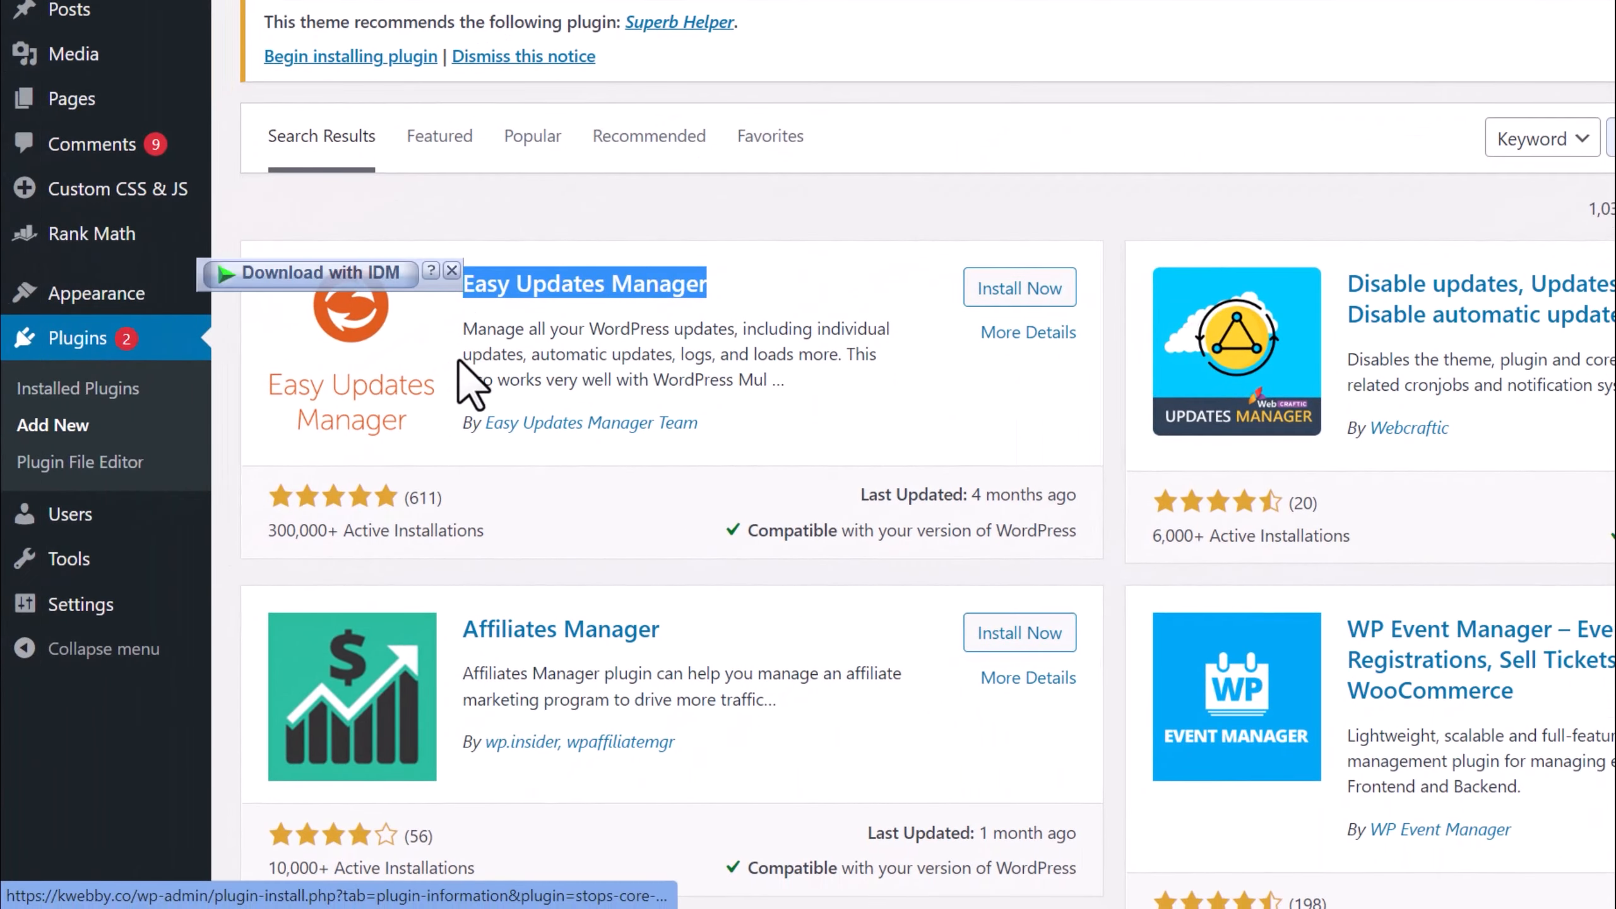
{"action": "left_click", "coordinate": [1034, 298]}
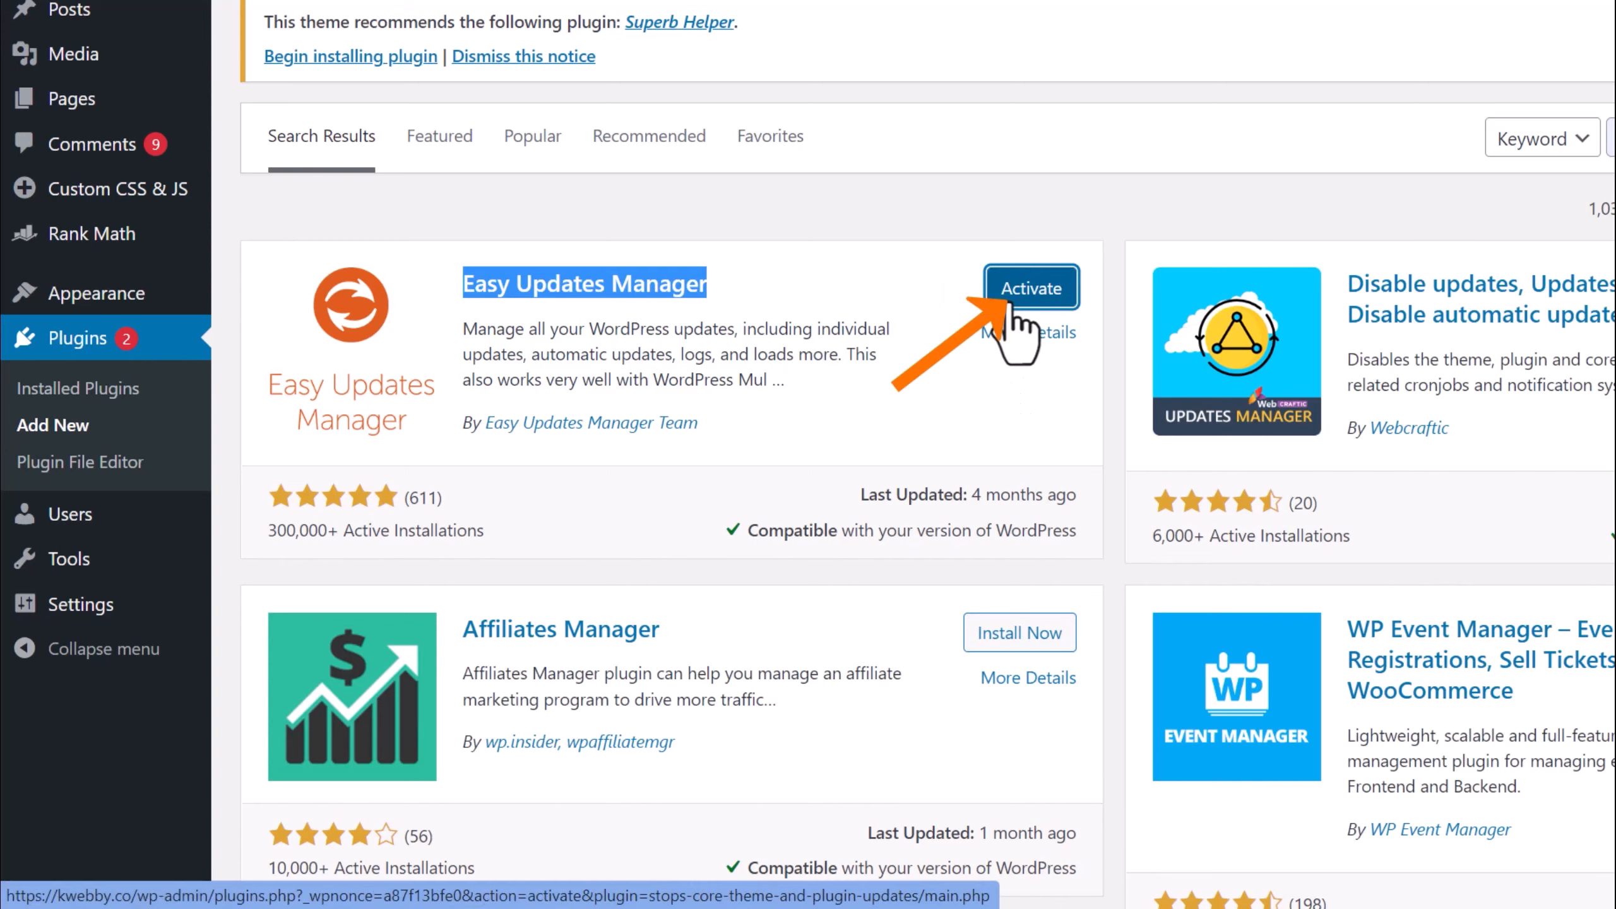
{"action": "left_click", "coordinate": [1017, 295]}
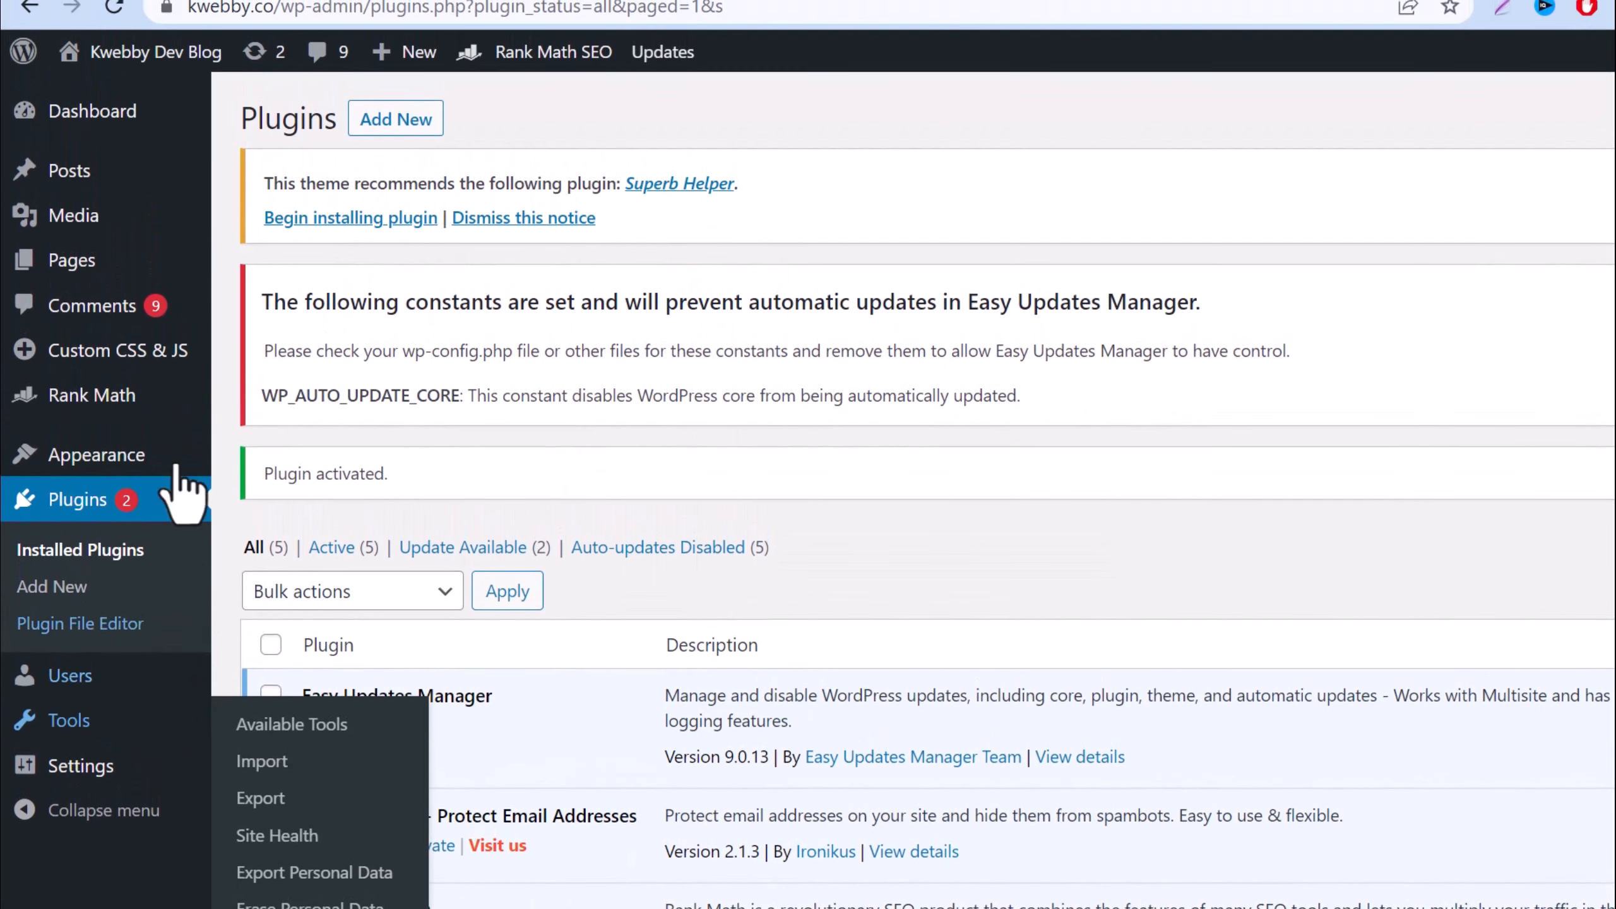
- Open the Easy Updates Manager update options and examine the general settings for core, plugin, theme and translation updates
{"action": "mouse_move", "coordinate": [76, 57]}
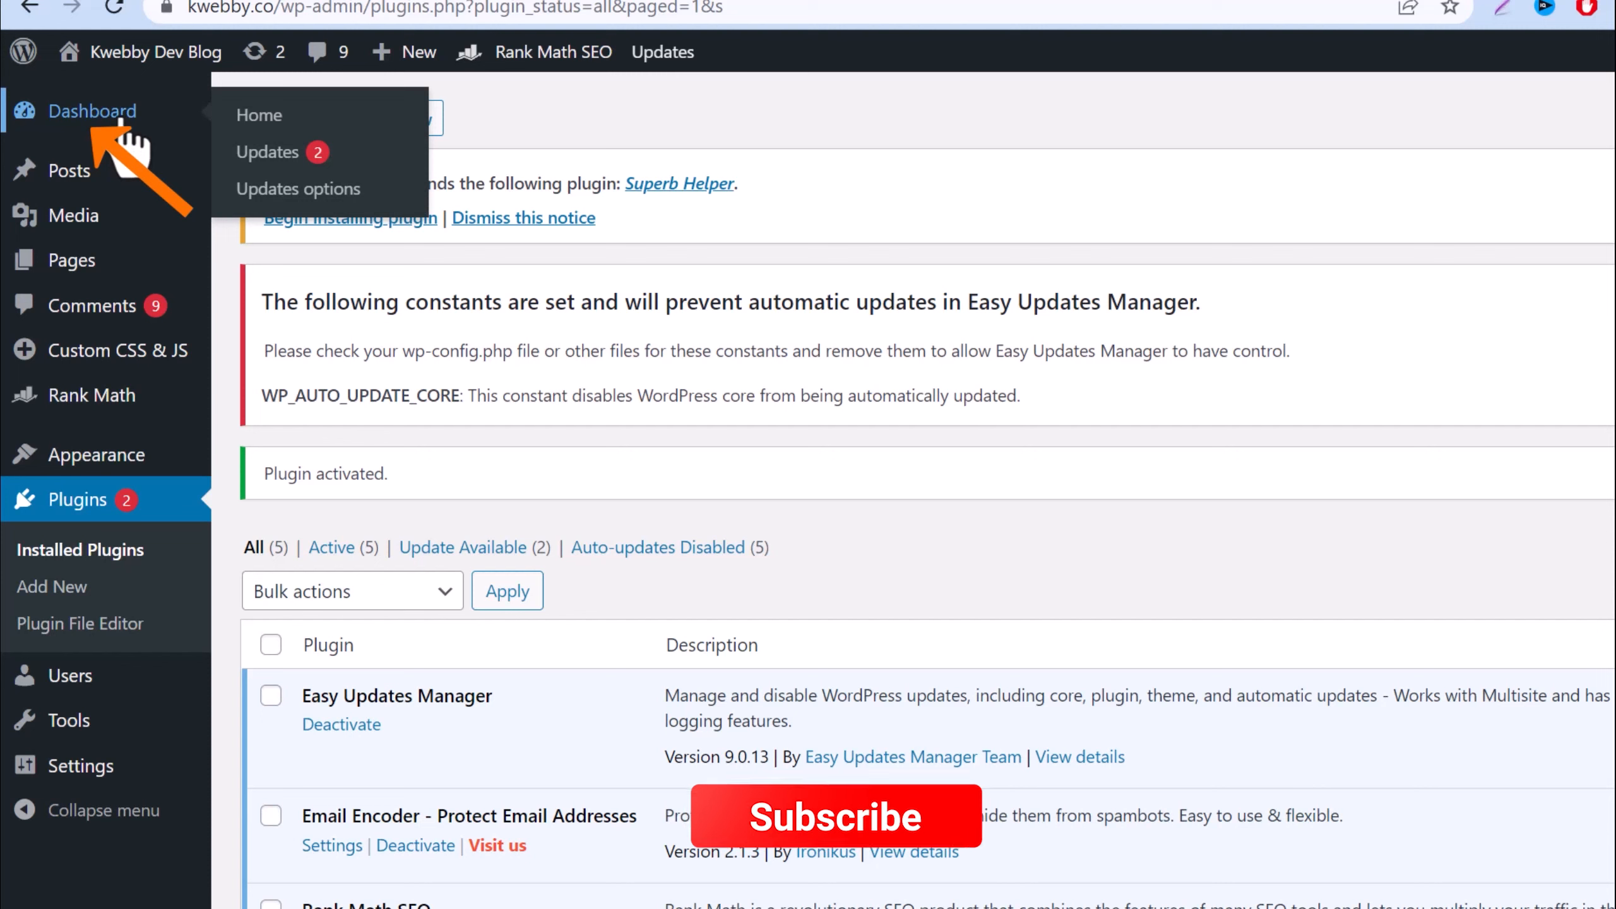
{"action": "left_click", "coordinate": [344, 190]}
{"action": "scroll", "coordinate": [896, 632], "scroll_direction": "down", "scroll_amount": 3}
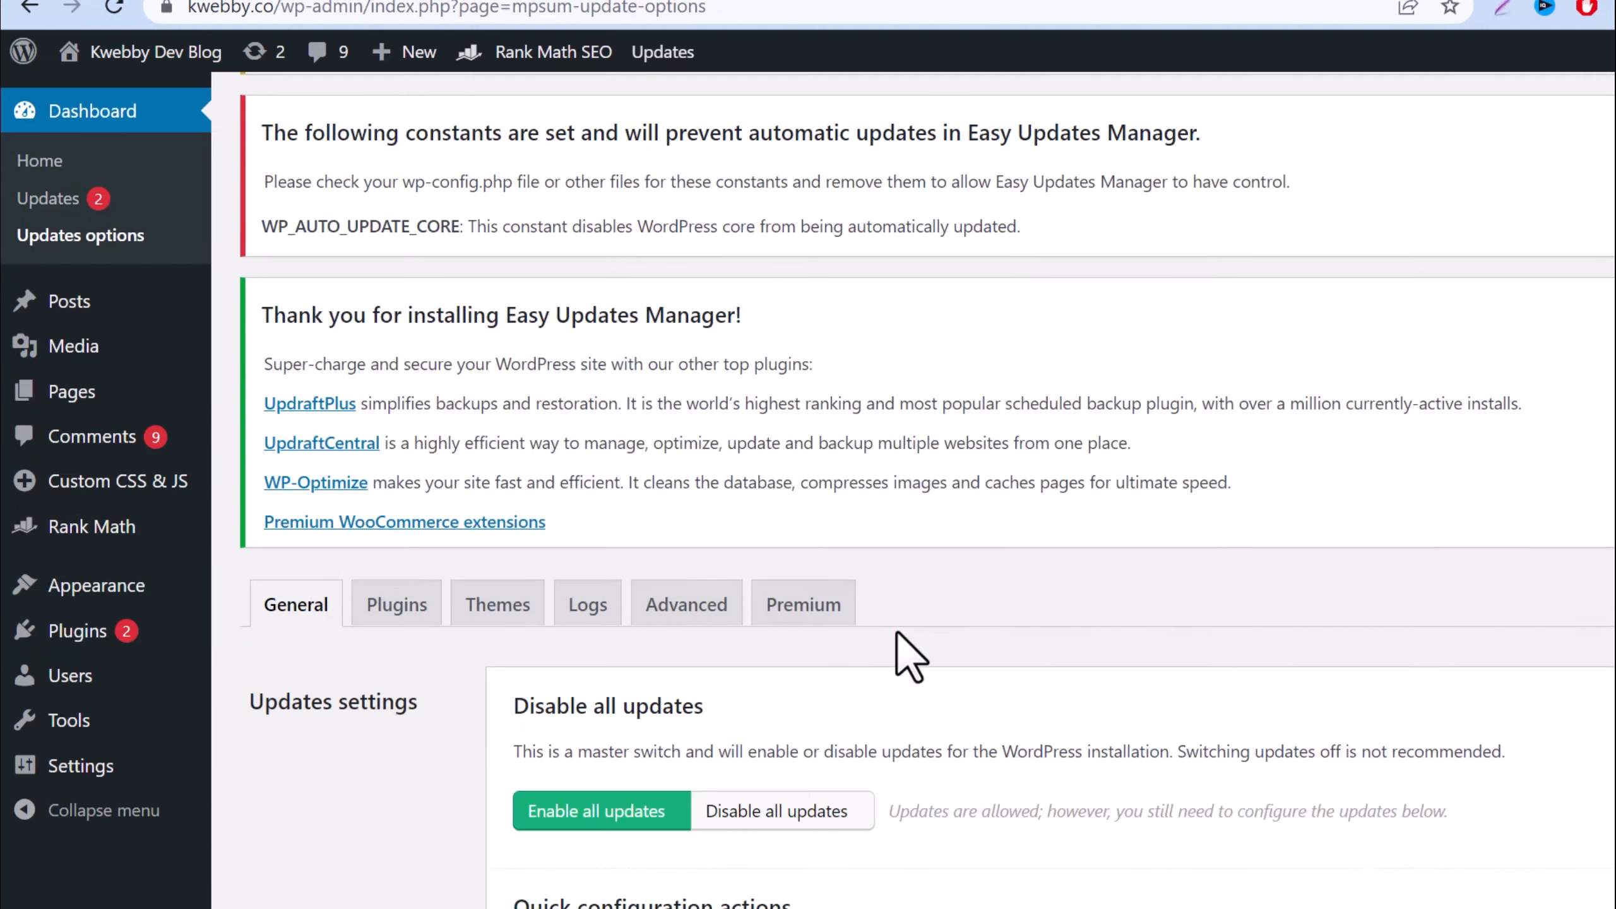
{"action": "scroll", "coordinate": [897, 630], "scroll_direction": "down", "scroll_amount": 2}
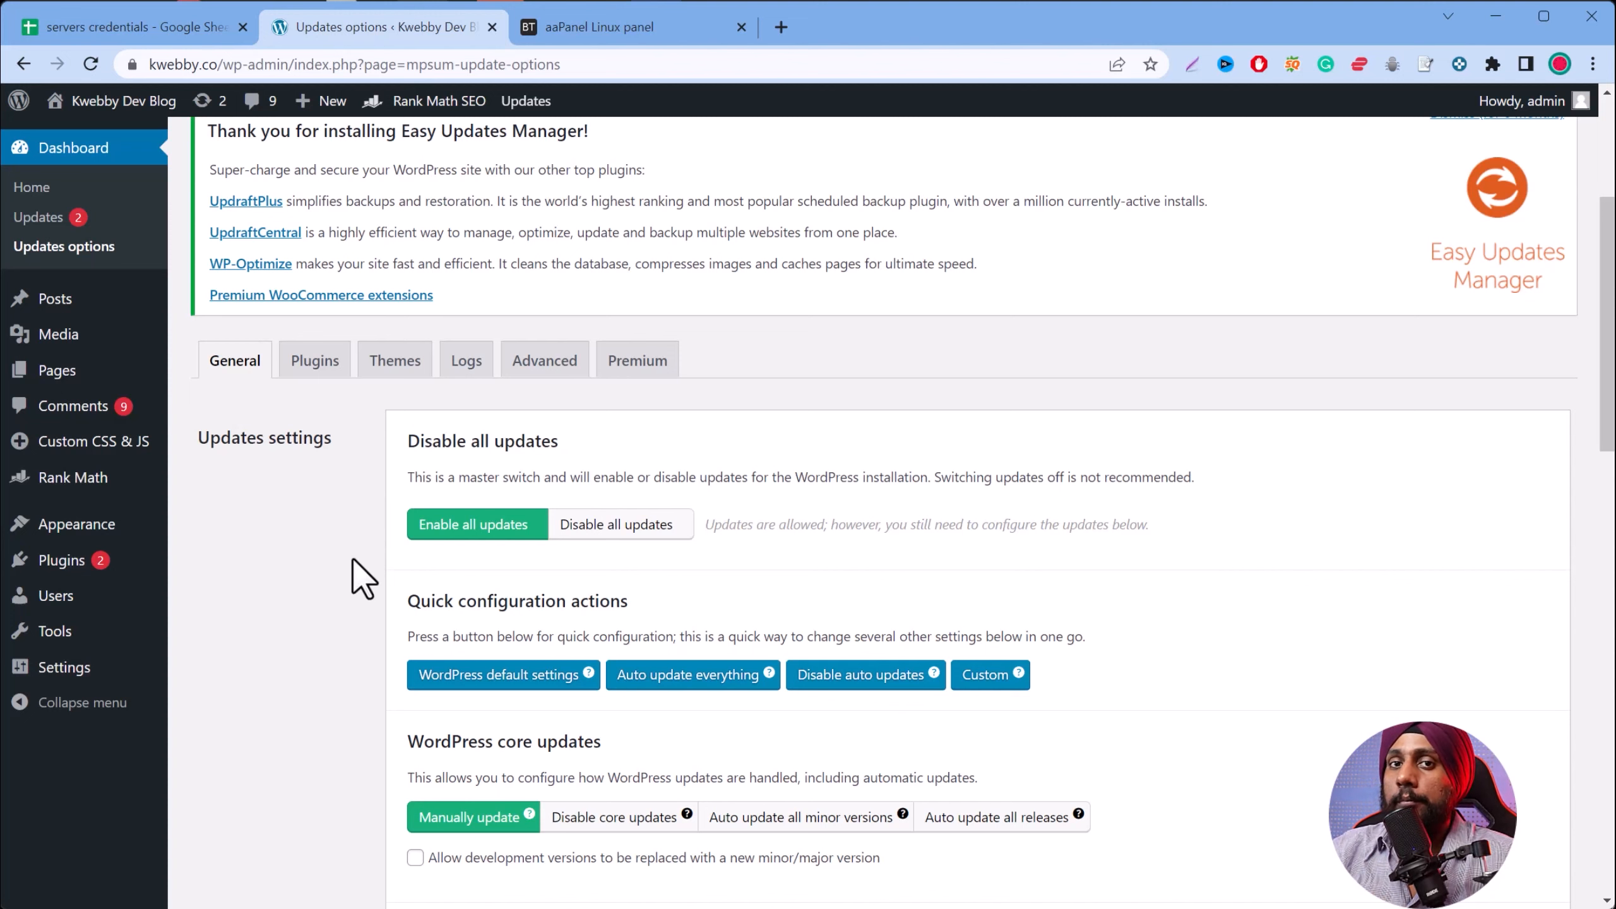
{"action": "scroll", "coordinate": [363, 579], "scroll_direction": "down", "scroll_amount": 3}
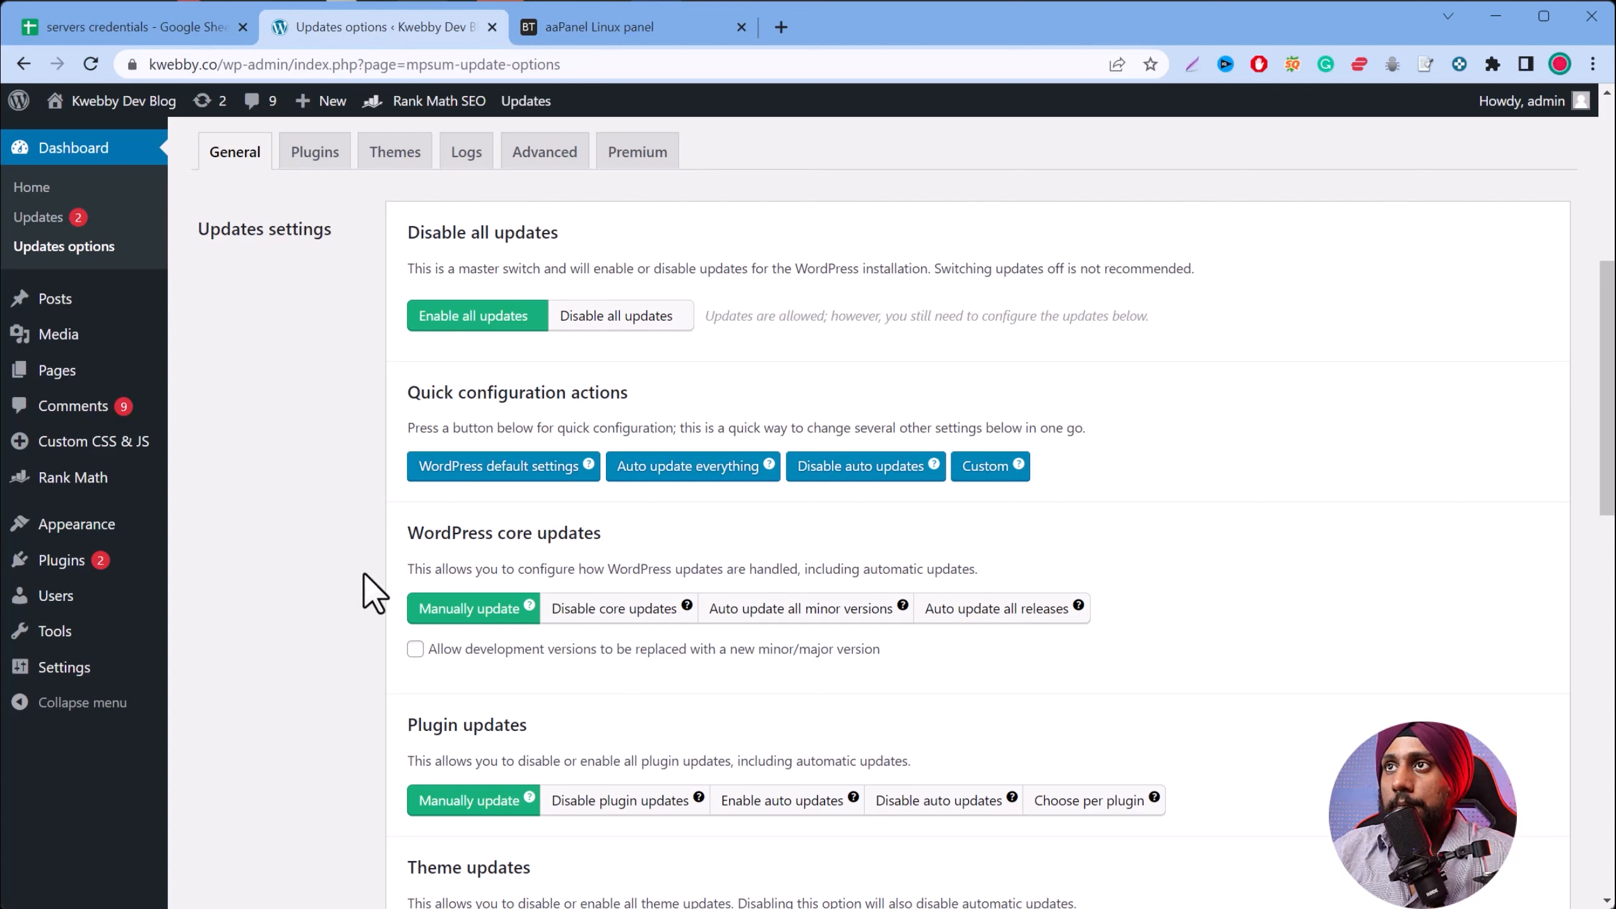
{"action": "left_click_drag", "start_coordinate": [604, 535], "coordinate": [366, 530]}
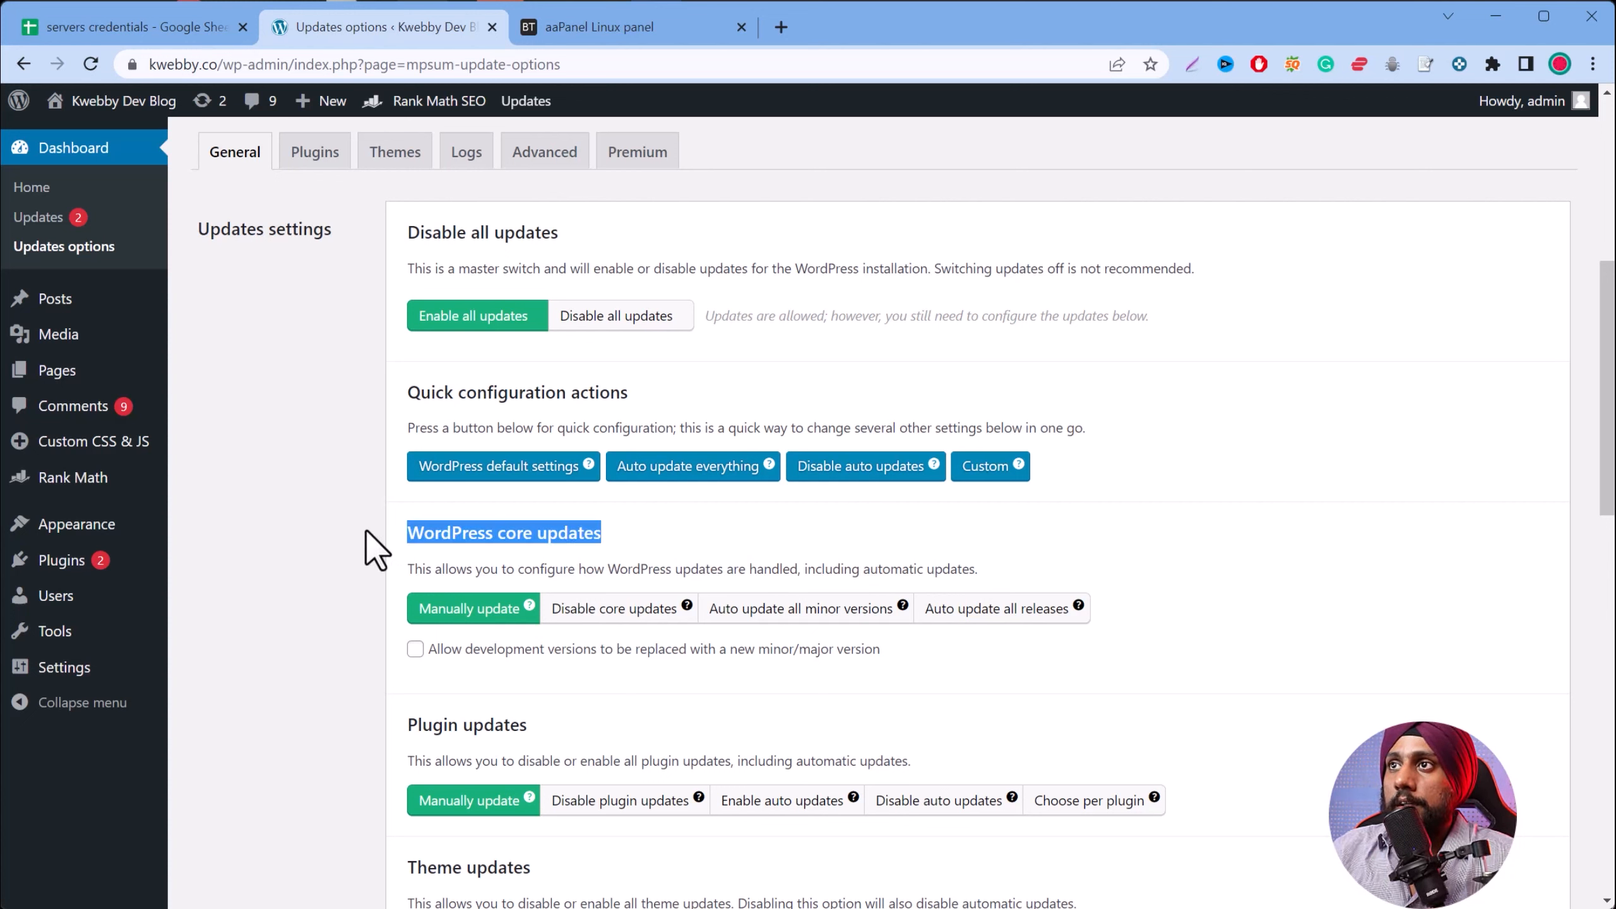
{"action": "left_click", "coordinate": [517, 547]}
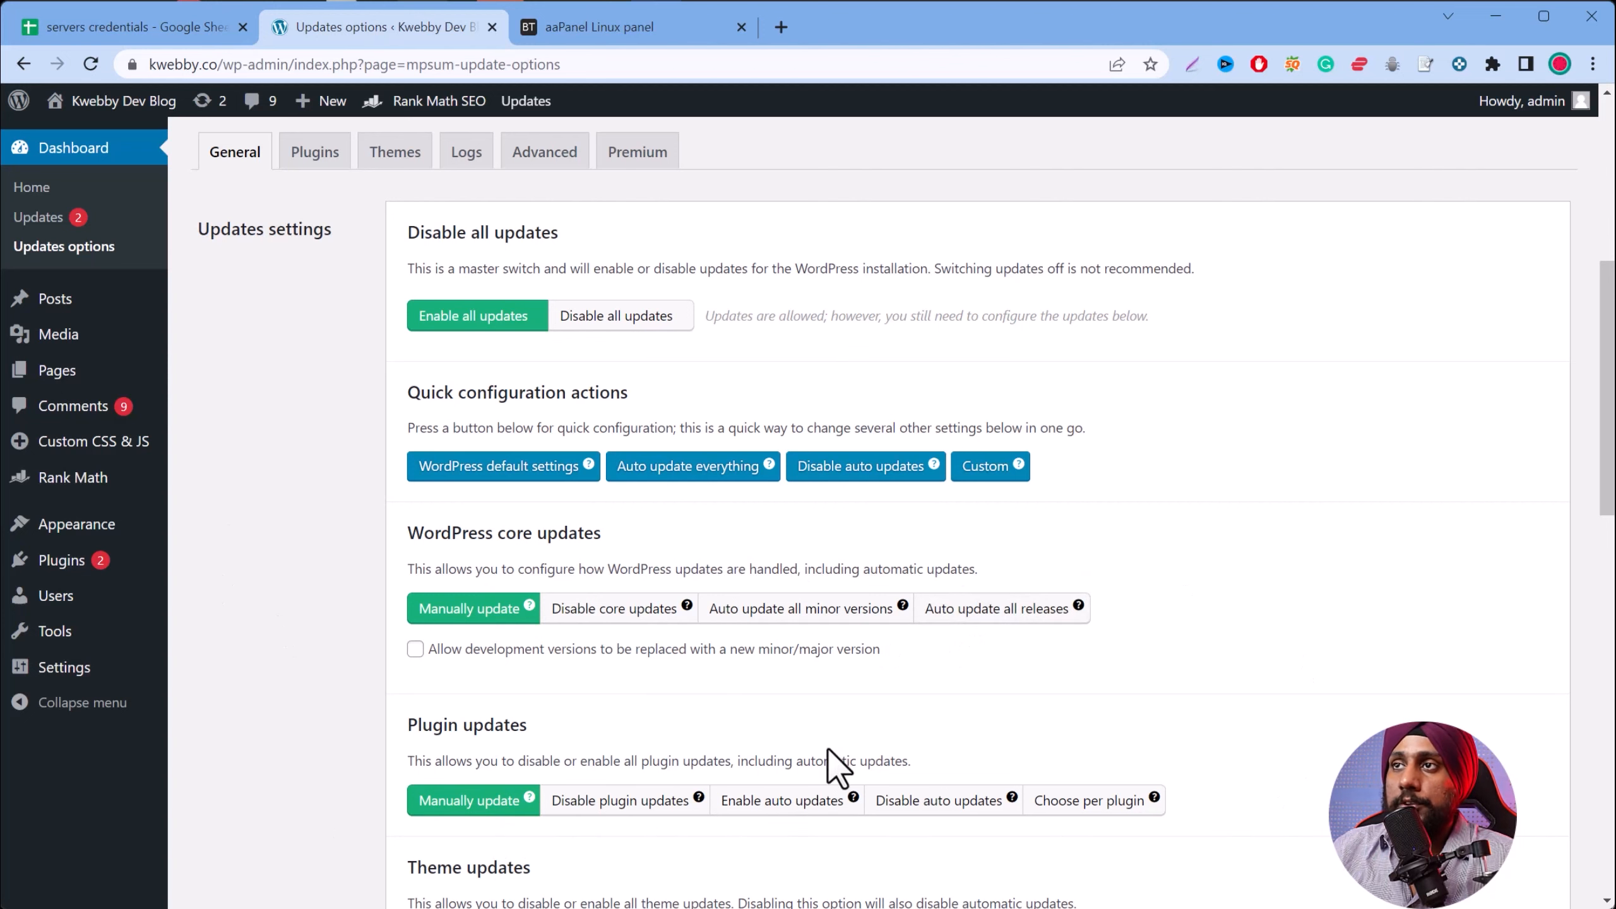
{"action": "scroll", "coordinate": [828, 750], "scroll_direction": "down", "scroll_amount": 3}
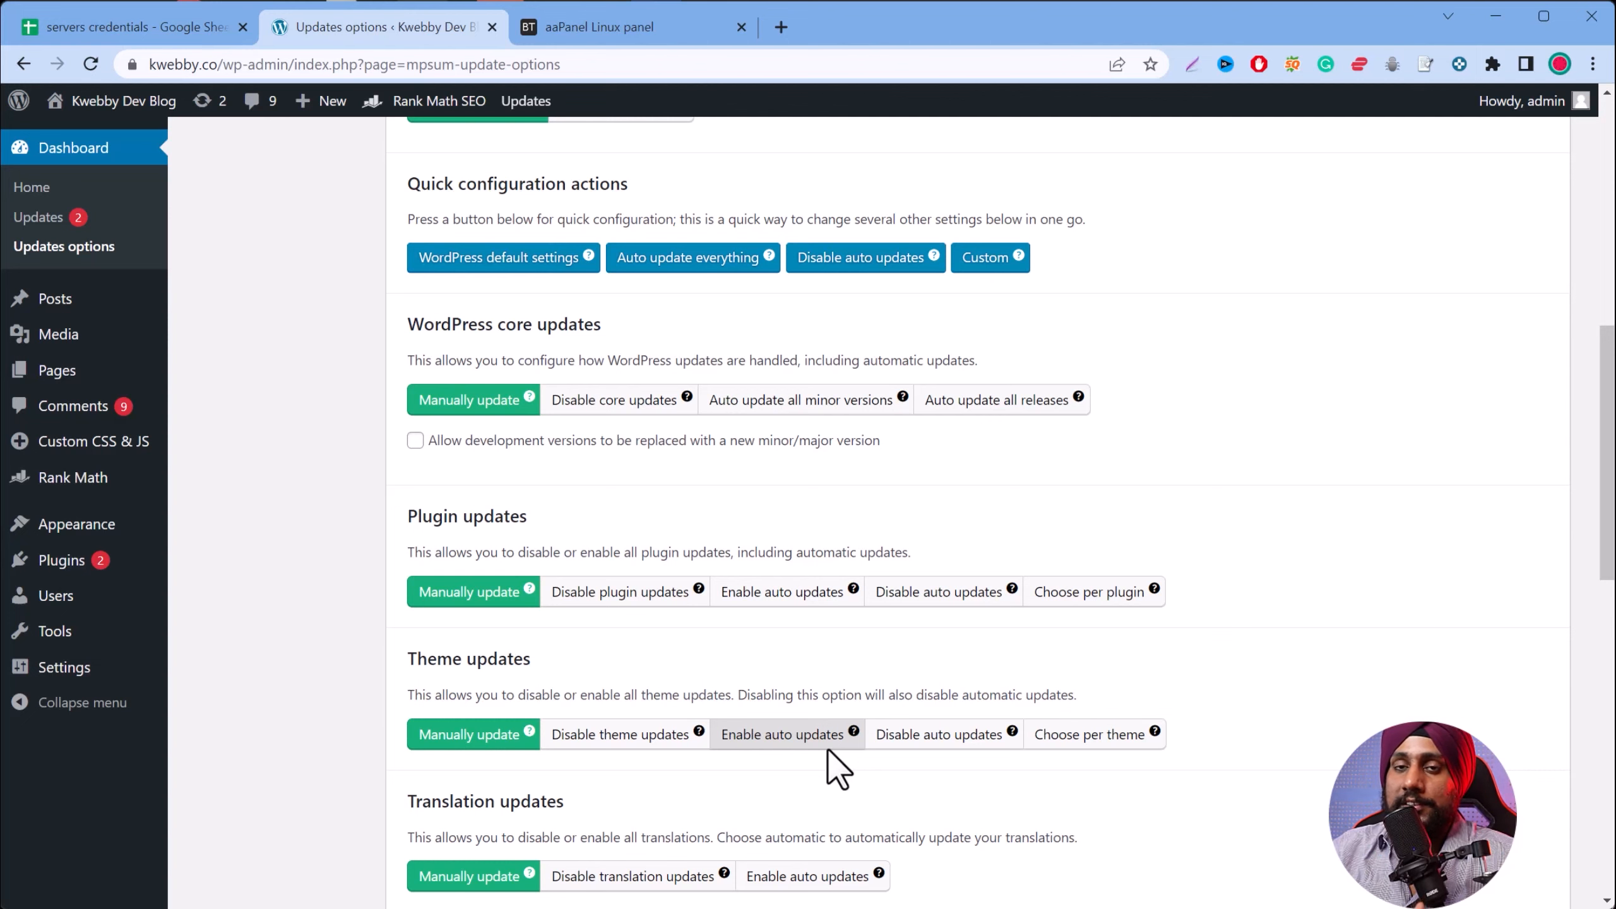
{"action": "scroll", "coordinate": [343, 512], "scroll_direction": "down", "scroll_amount": 2}
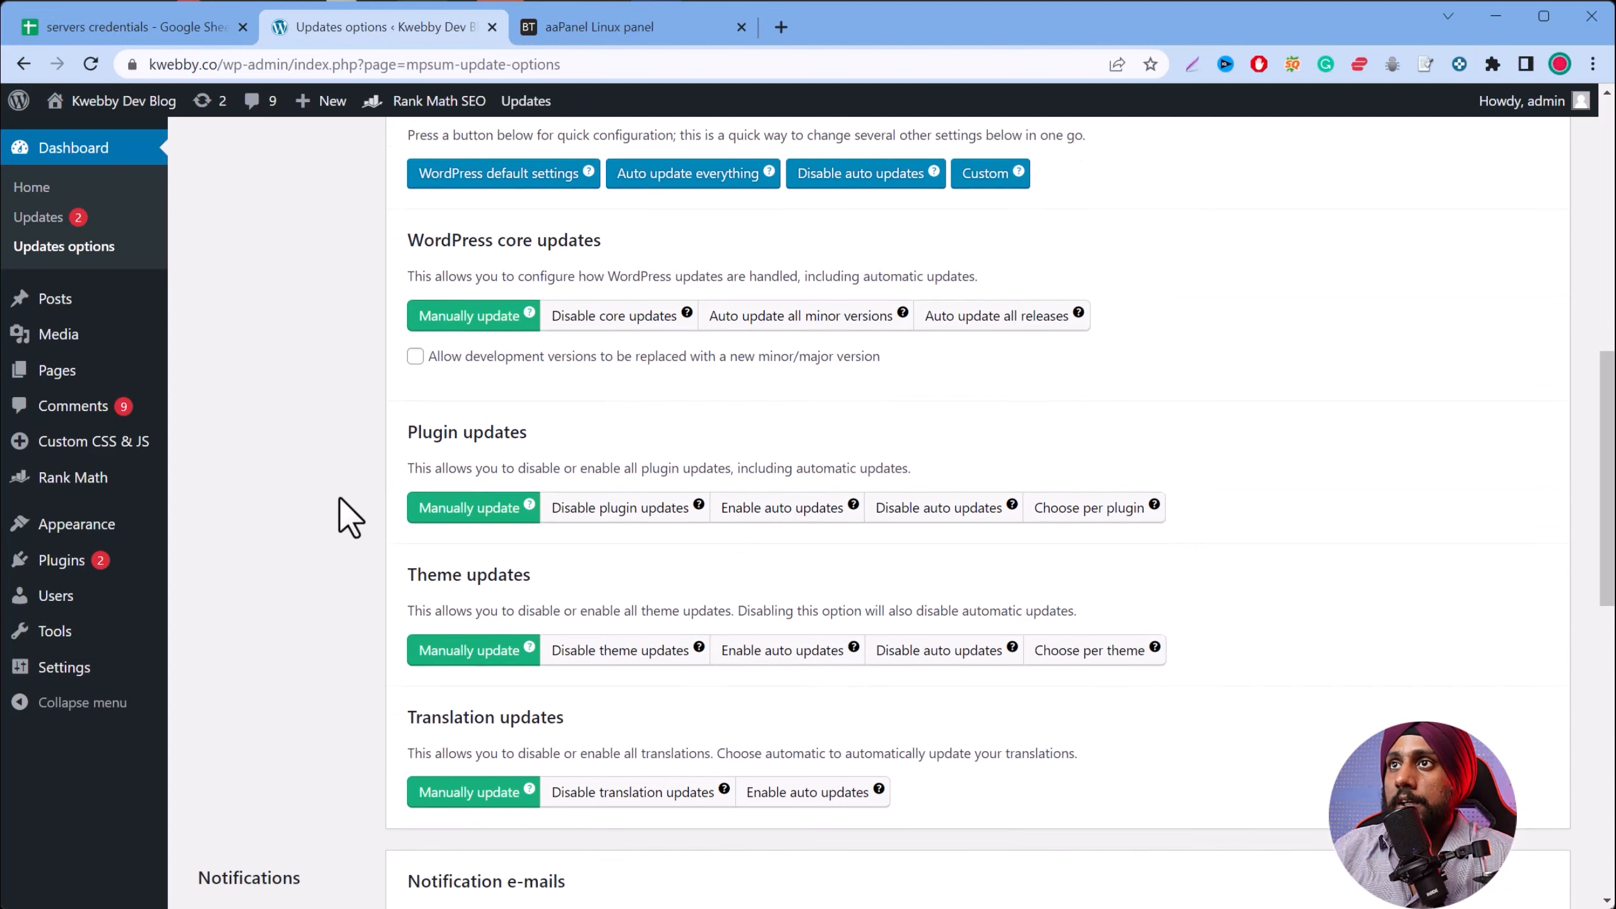
- Examine the notification e-mail address setting and the automatic update notification switches for core, plugins, themes and translations
{"action": "scroll", "coordinate": [478, 515], "scroll_direction": "down", "scroll_amount": 2}
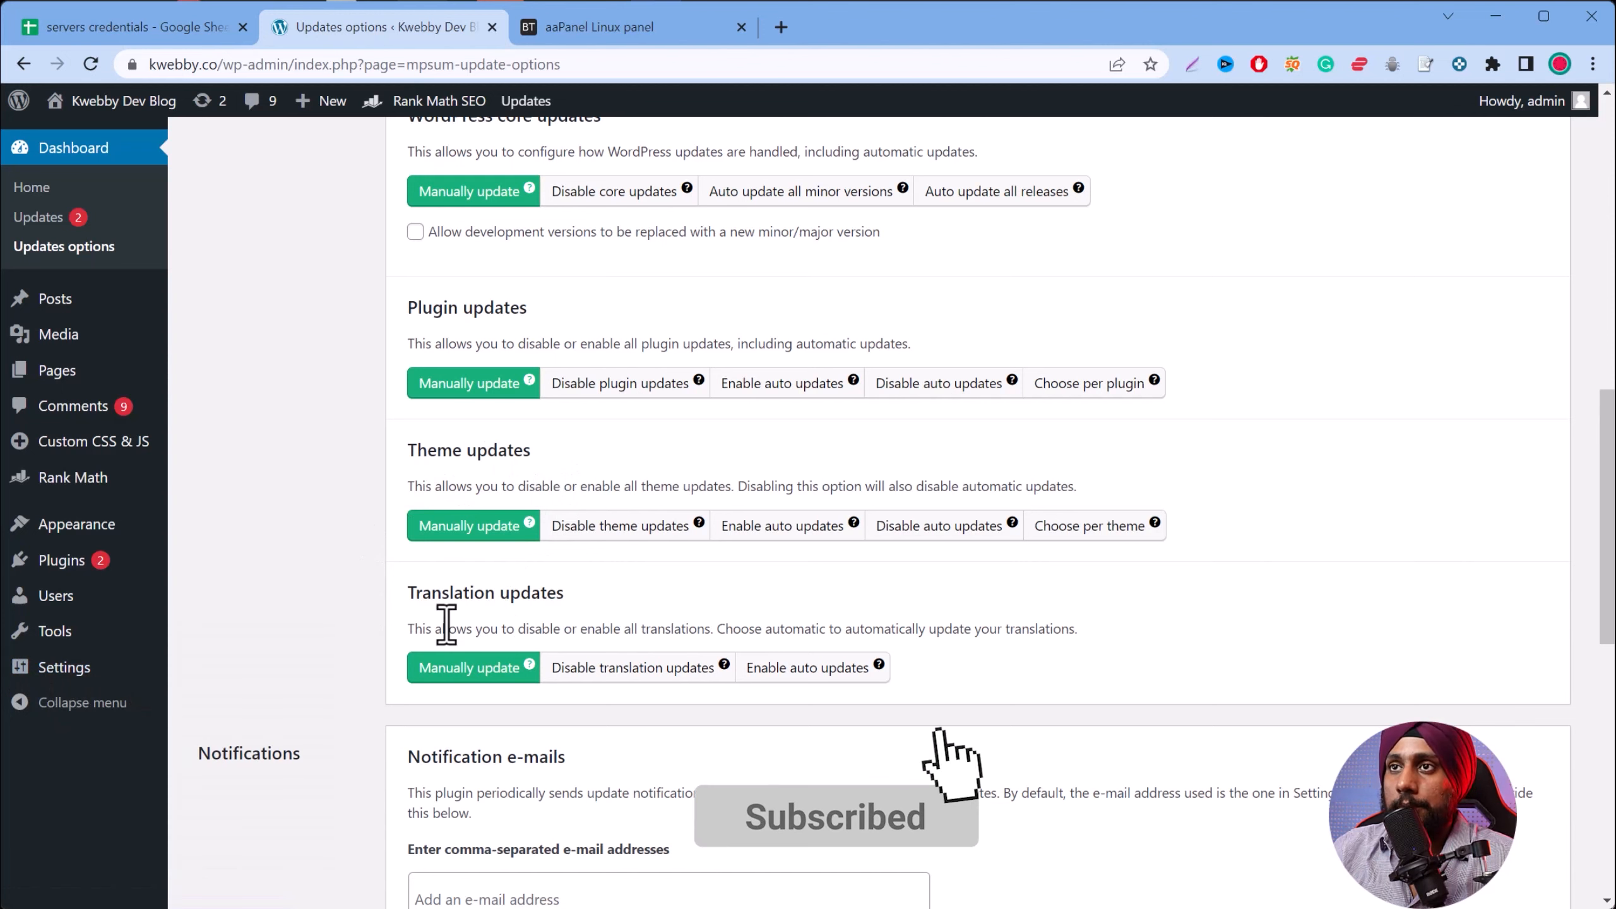
{"action": "scroll", "coordinate": [376, 663], "scroll_direction": "down", "scroll_amount": 6}
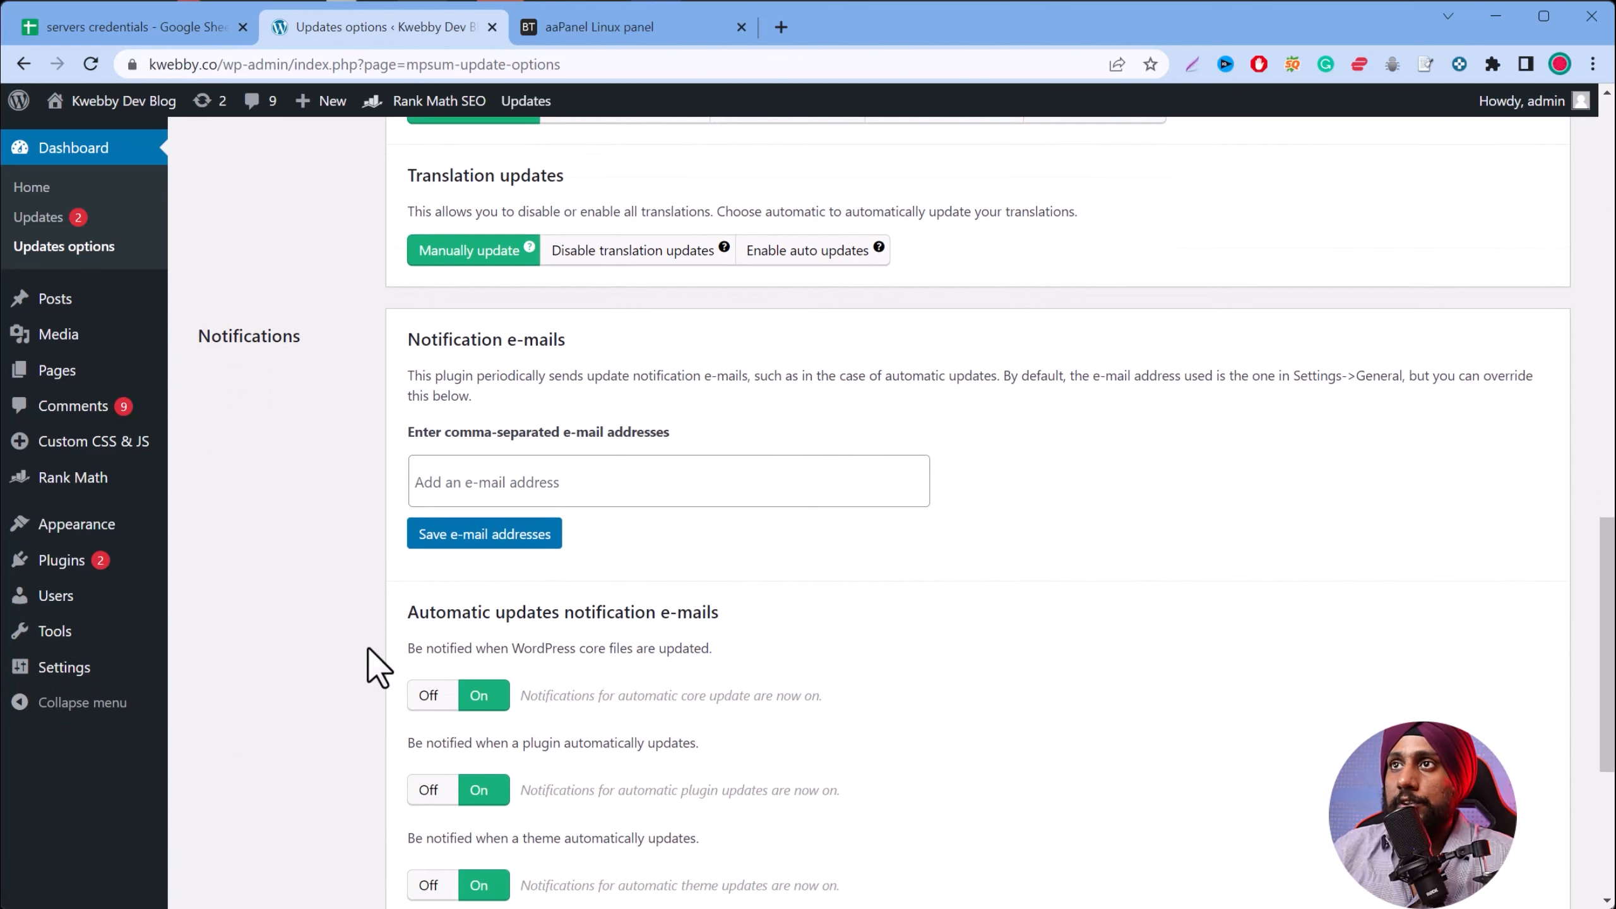
{"action": "left_click", "coordinate": [519, 482]}
{"action": "scroll", "coordinate": [395, 593], "scroll_direction": "down", "scroll_amount": 3}
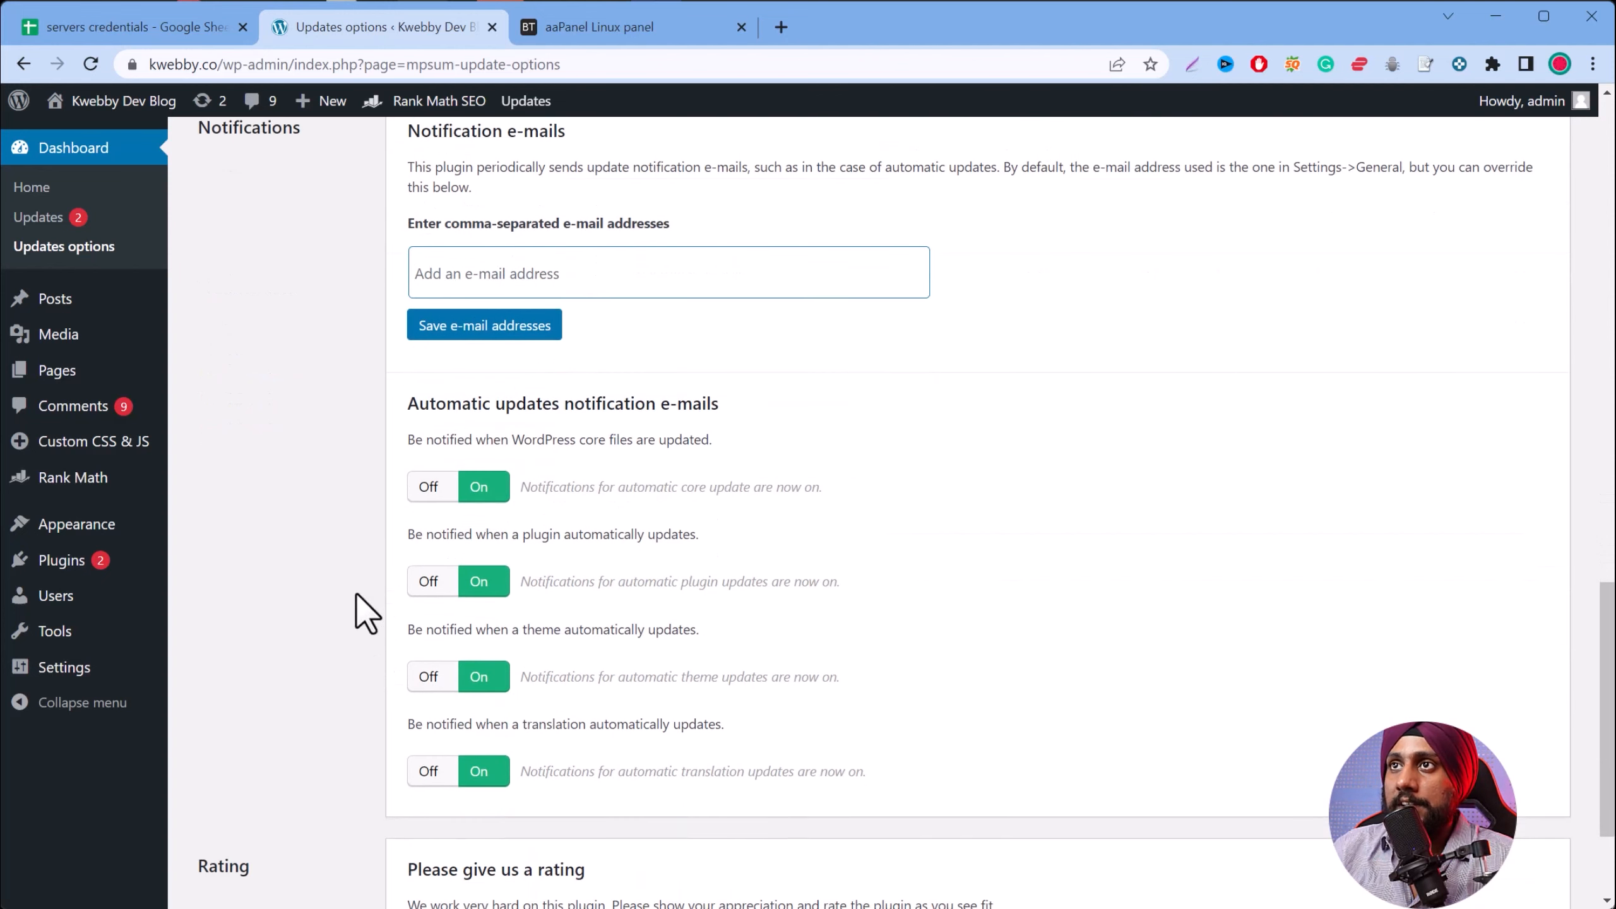
{"action": "left_click_drag", "start_coordinate": [787, 400], "coordinate": [583, 394]}
{"action": "left_click_drag", "start_coordinate": [412, 443], "coordinate": [425, 772]}
{"action": "left_click", "coordinate": [261, 763]}
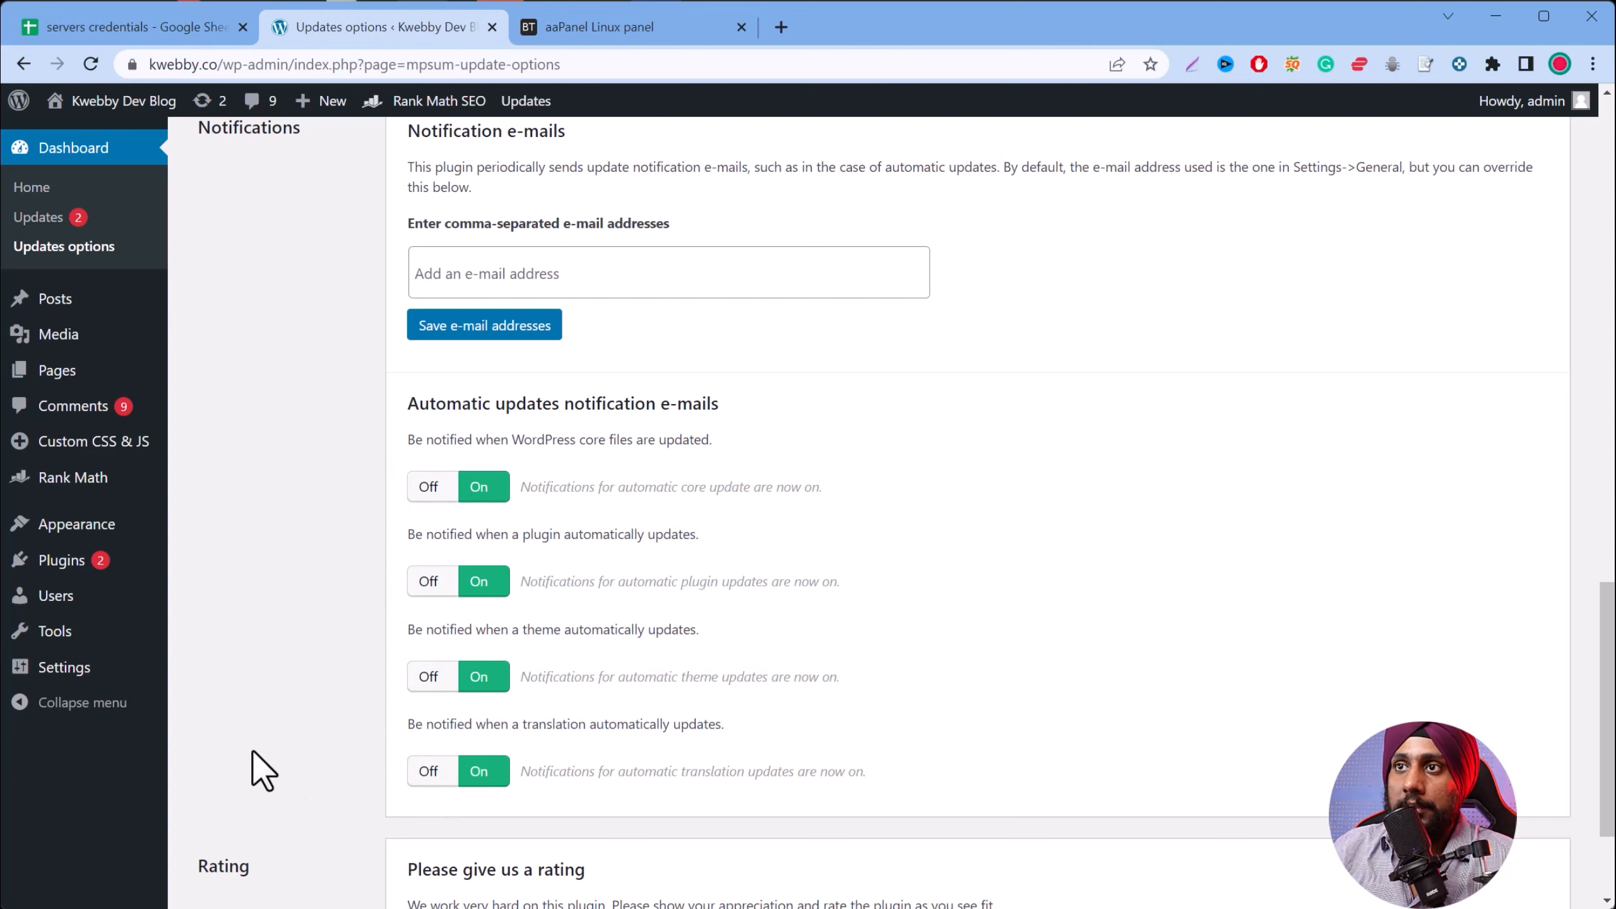
{"action": "scroll", "coordinate": [254, 760], "scroll_direction": "down", "scroll_amount": 3}
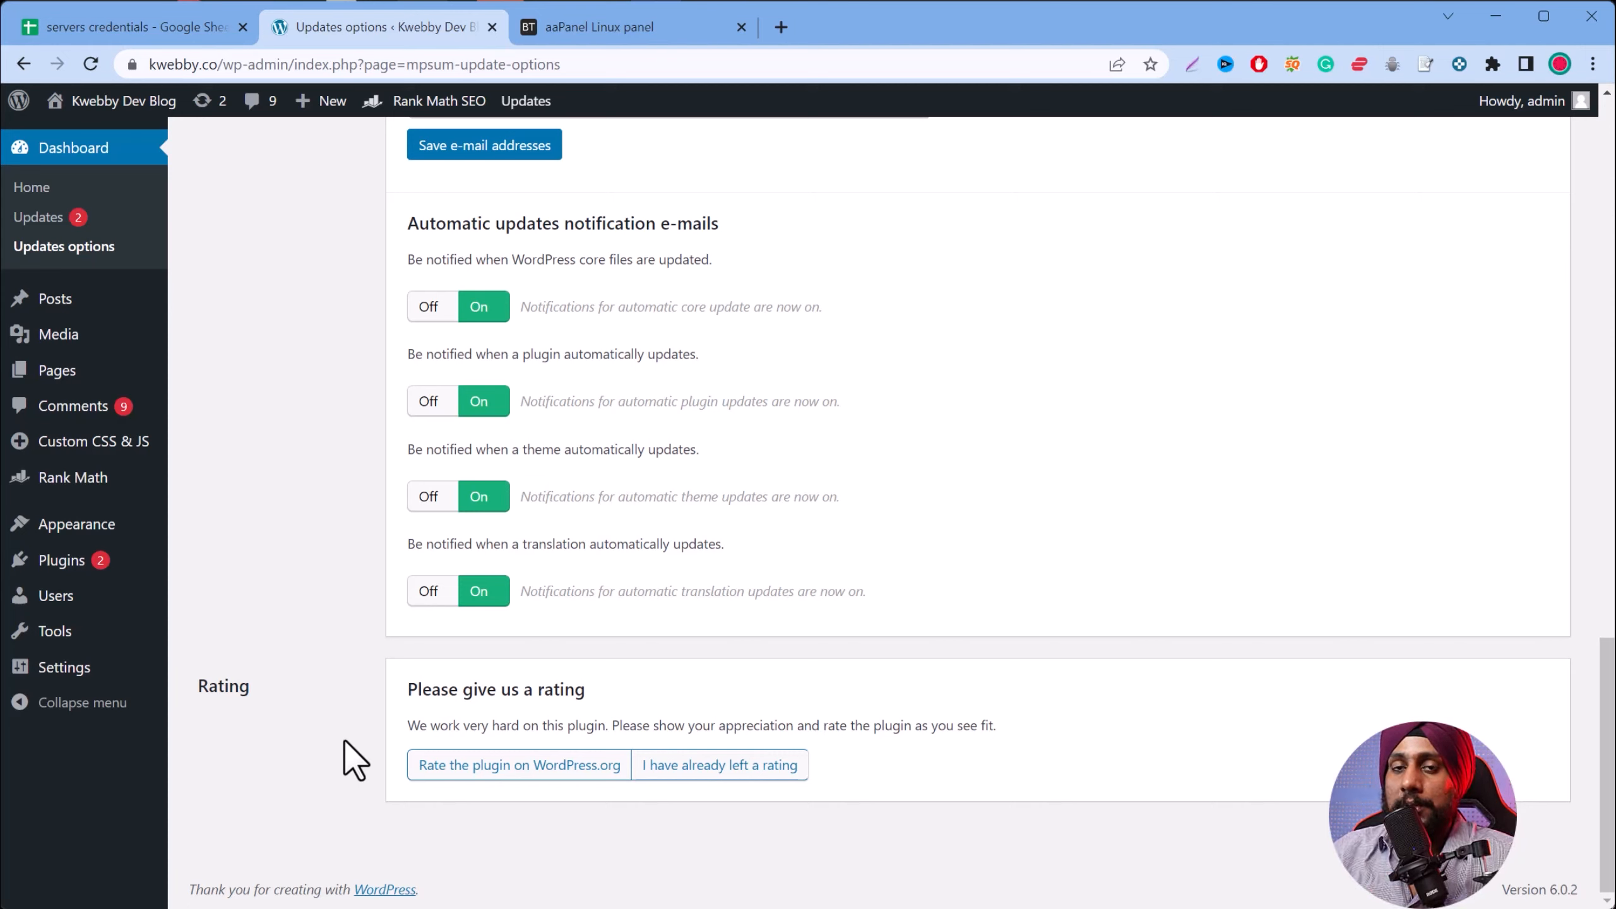
- Review the per-plugin update options in Easy Updates Manager, where updates can be allowed or blocked for each plugin
{"action": "scroll", "coordinate": [365, 732], "scroll_direction": "up", "scroll_amount": 15}
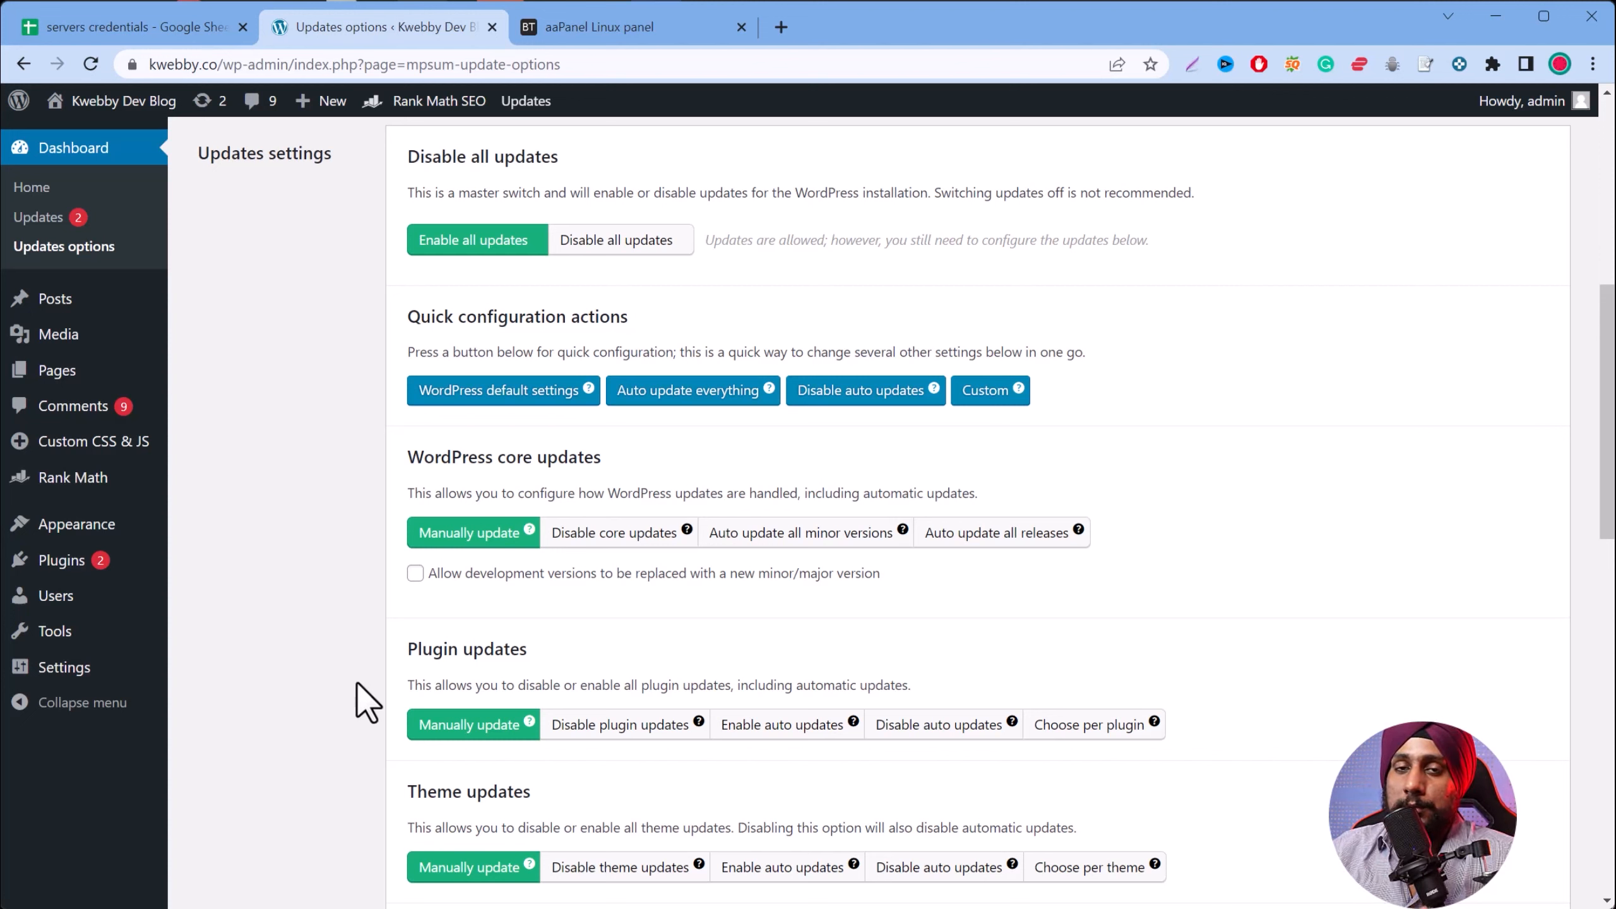
{"action": "scroll", "coordinate": [357, 684], "scroll_direction": "up", "scroll_amount": 5}
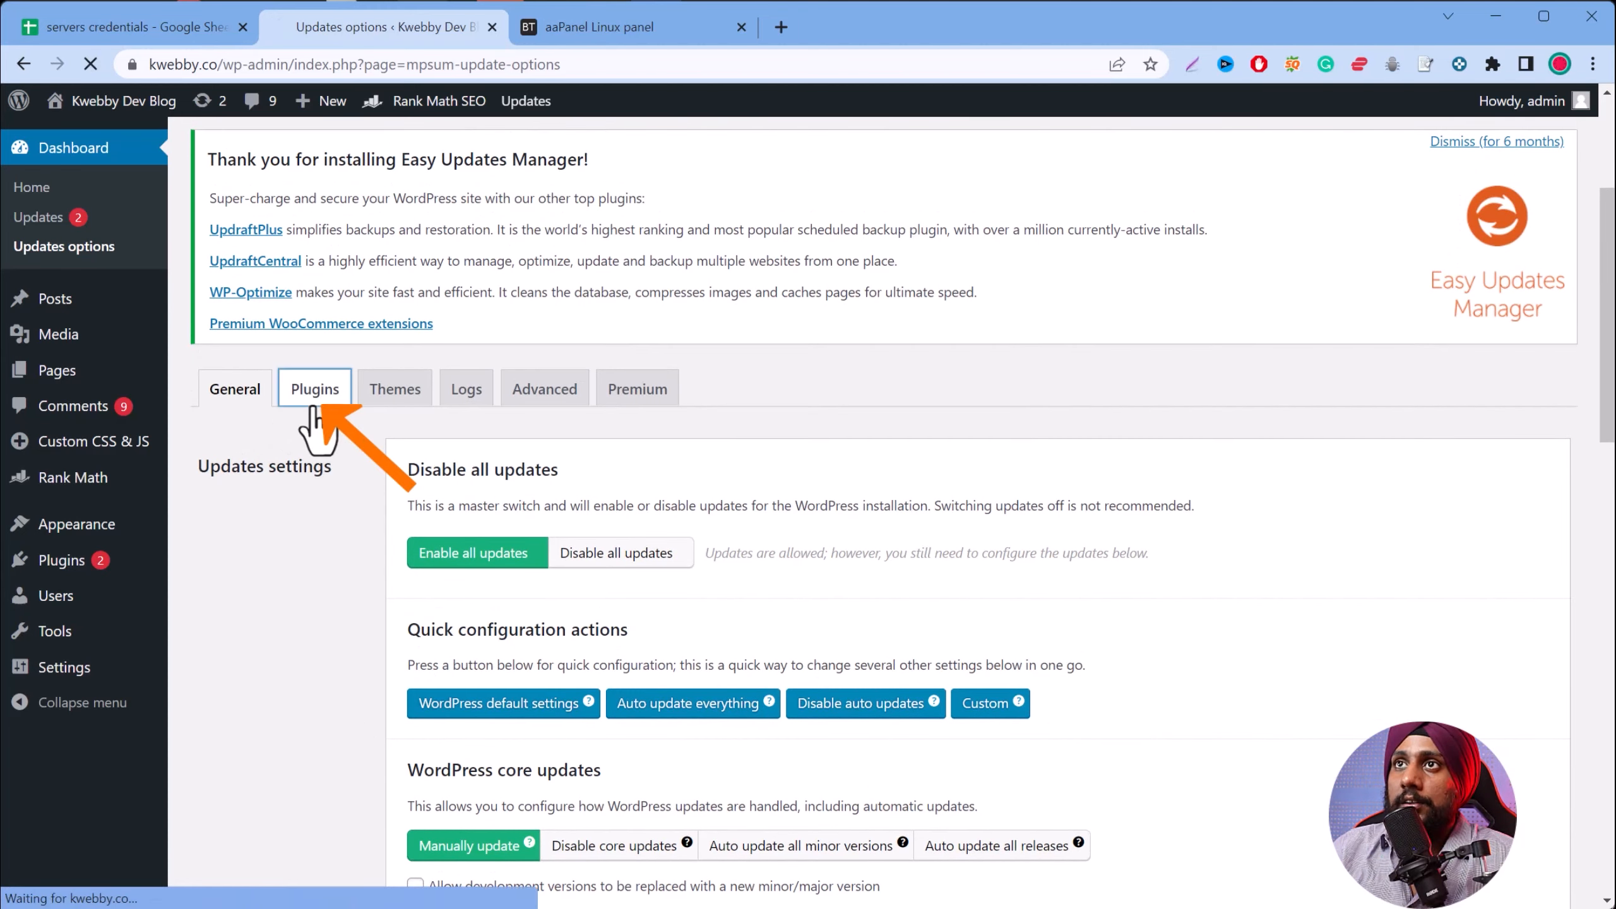
{"action": "left_click", "coordinate": [316, 398]}
{"action": "scroll", "coordinate": [296, 589], "scroll_direction": "down", "scroll_amount": 6}
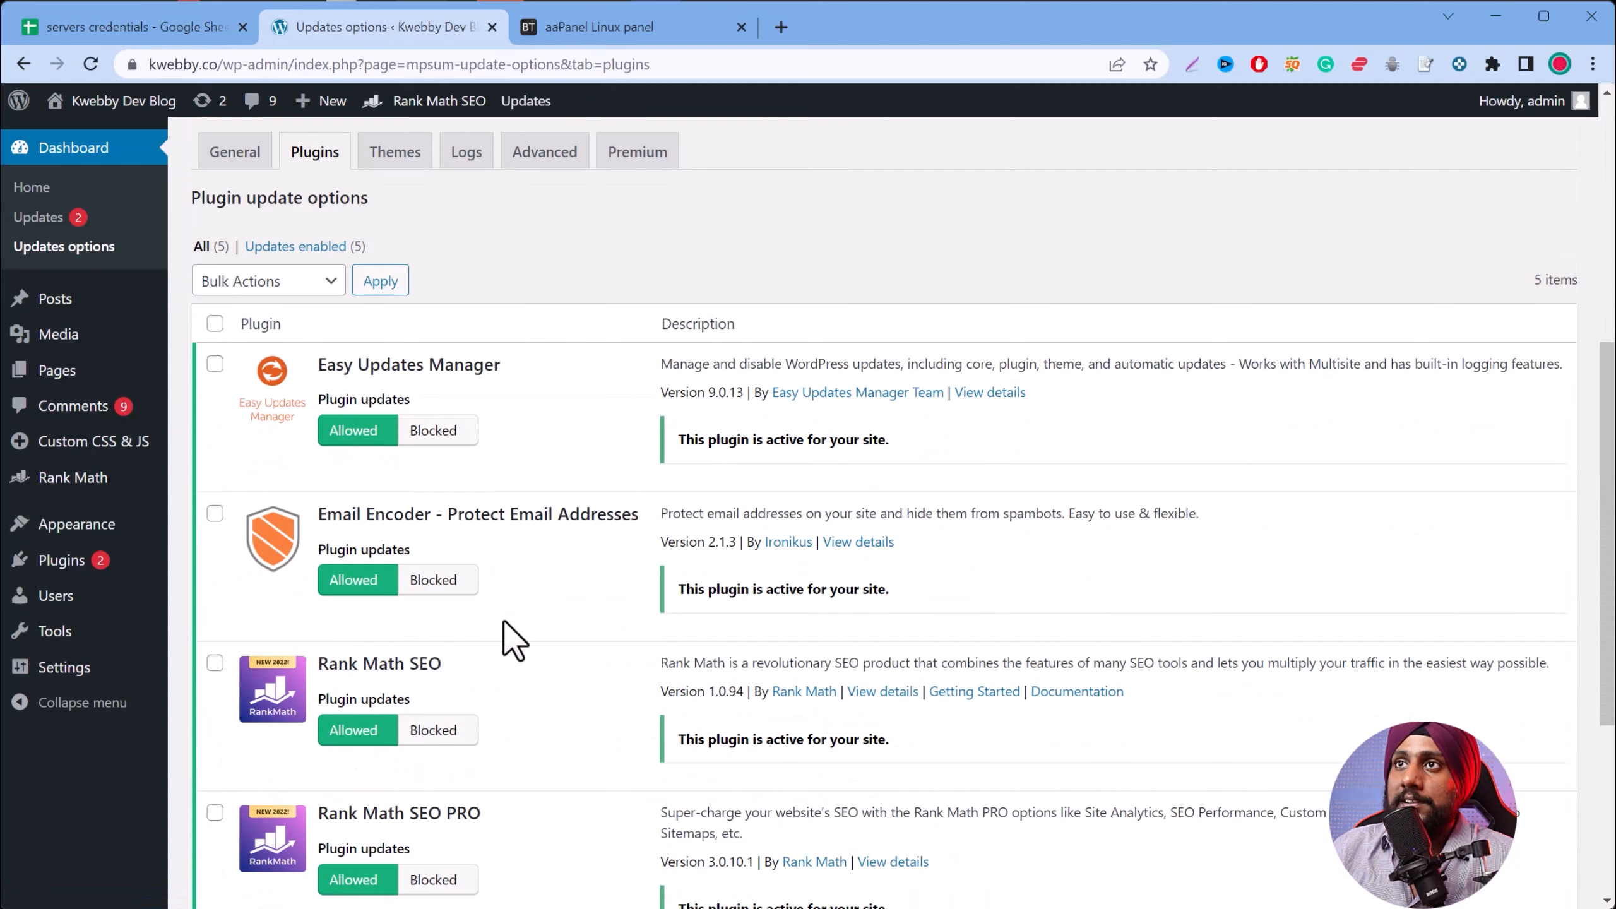
{"action": "scroll", "coordinate": [185, 604], "scroll_direction": "down", "scroll_amount": 5}
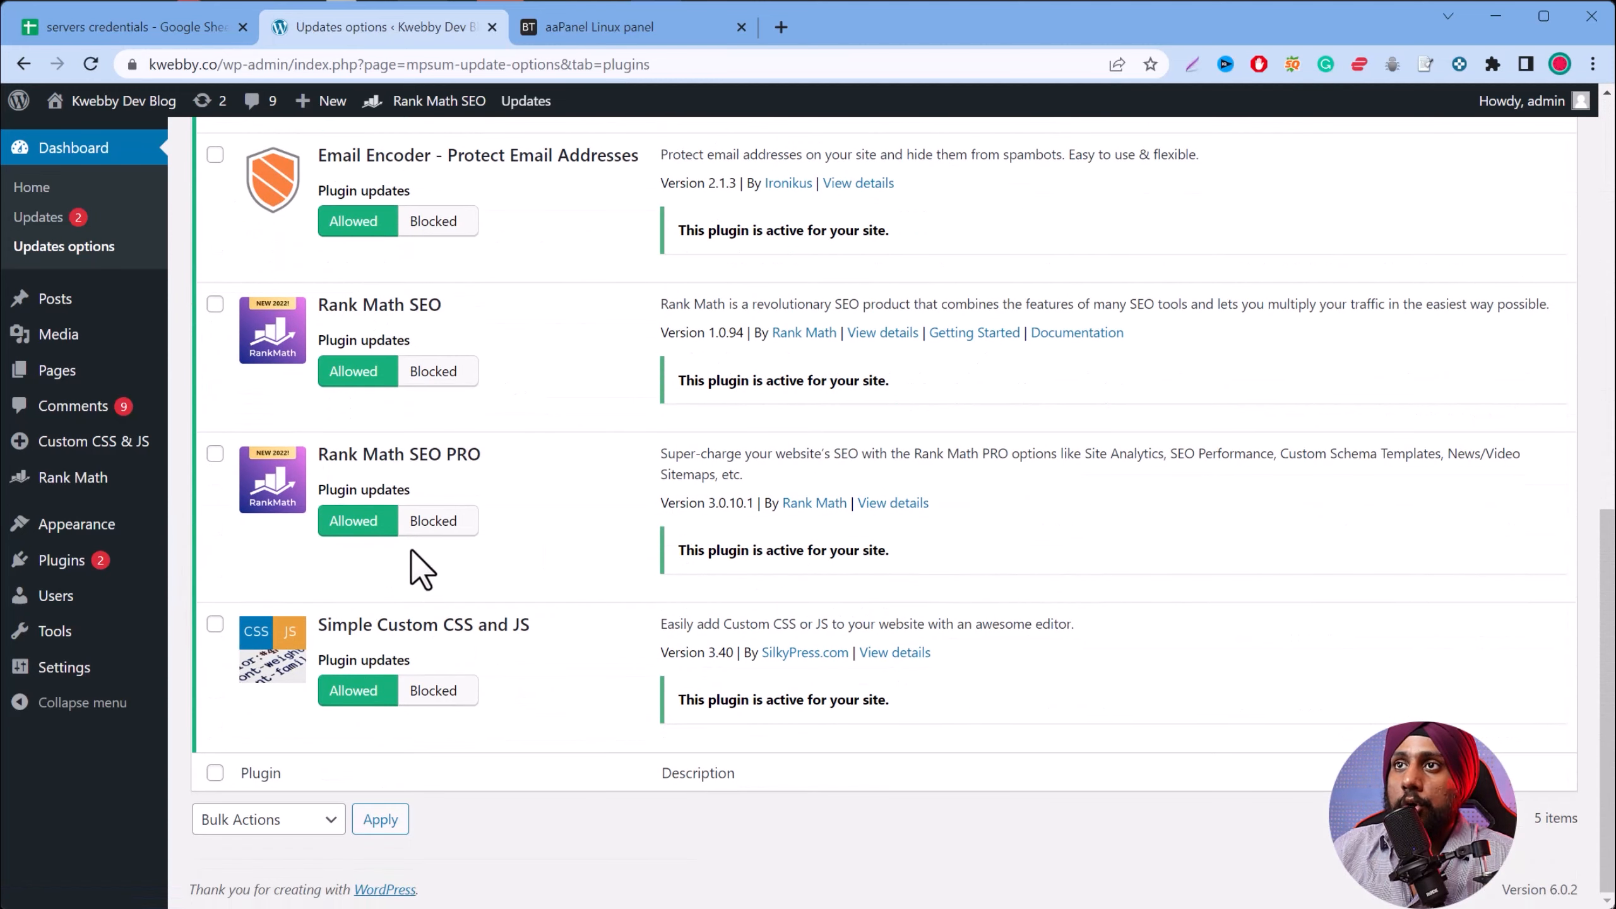
{"action": "scroll", "coordinate": [392, 630], "scroll_direction": "up", "scroll_amount": 3}
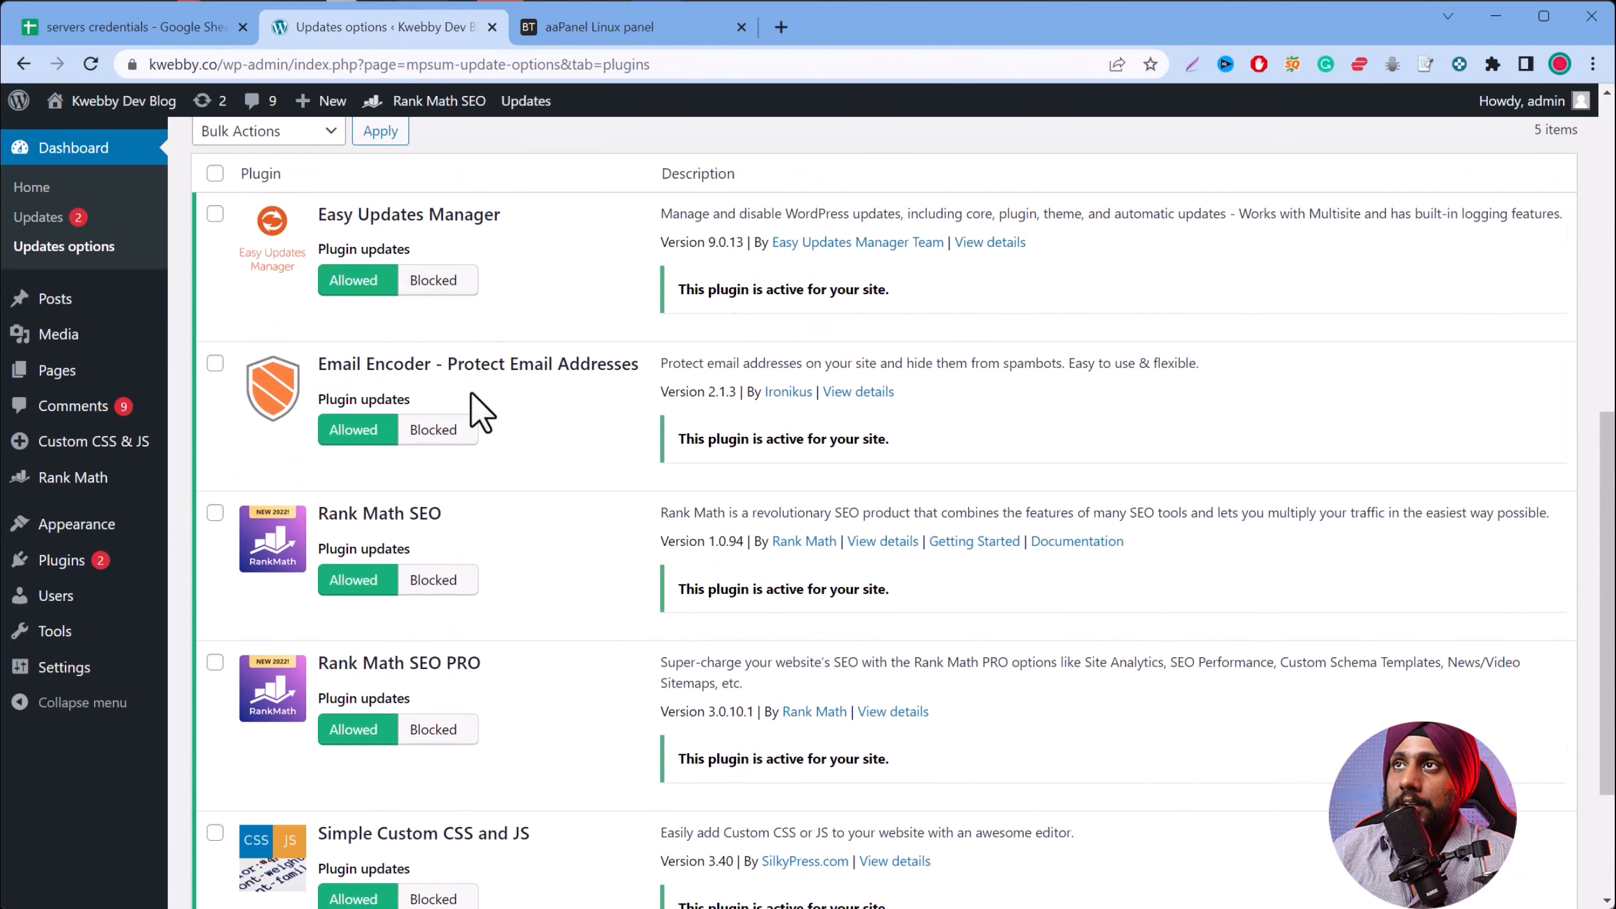
{"action": "scroll", "coordinate": [481, 531], "scroll_direction": "up", "scroll_amount": 5}
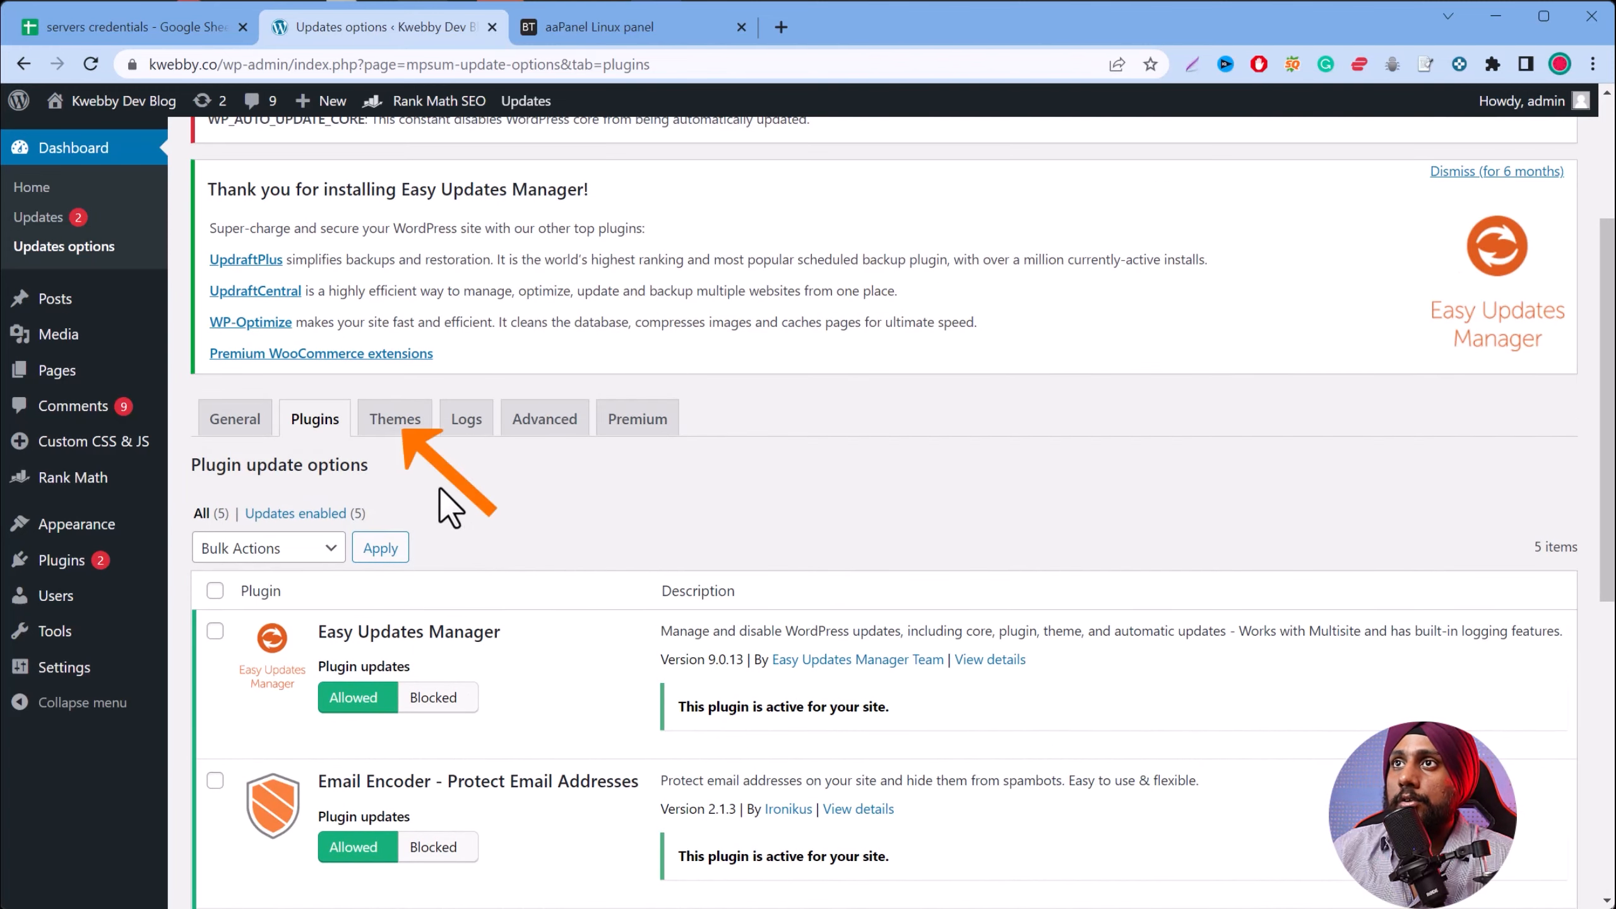
- Review the per-theme update options and the update logs of Easy Updates Manager
{"action": "left_click", "coordinate": [394, 421]}
{"action": "scroll", "coordinate": [433, 585], "scroll_direction": "down", "scroll_amount": 10}
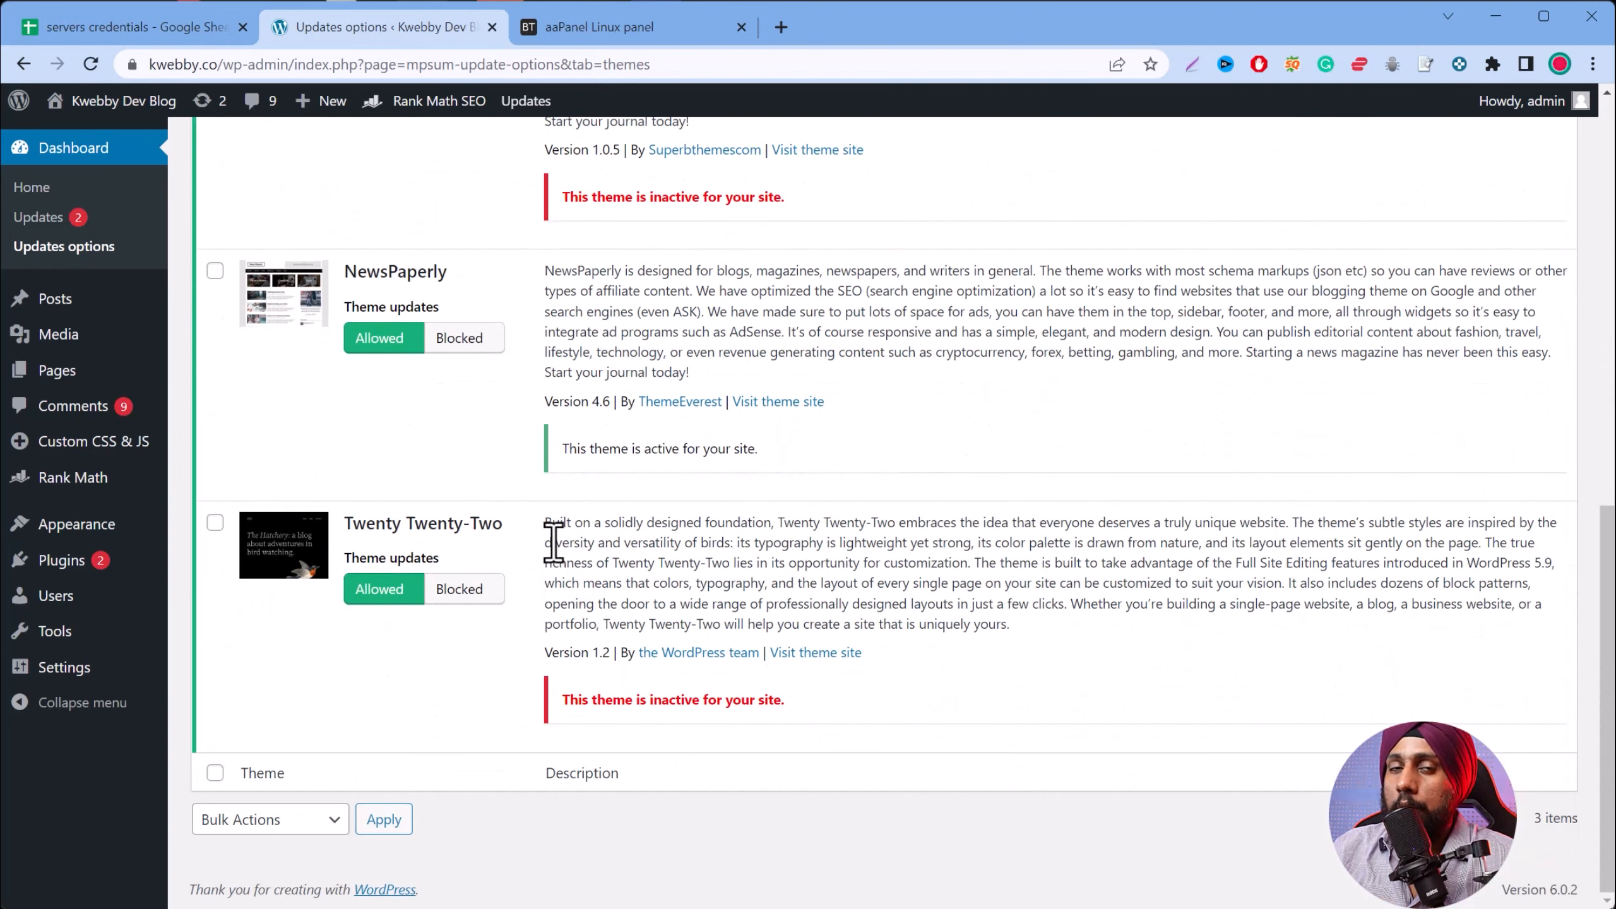
{"action": "scroll", "coordinate": [520, 653], "scroll_direction": "up", "scroll_amount": 10}
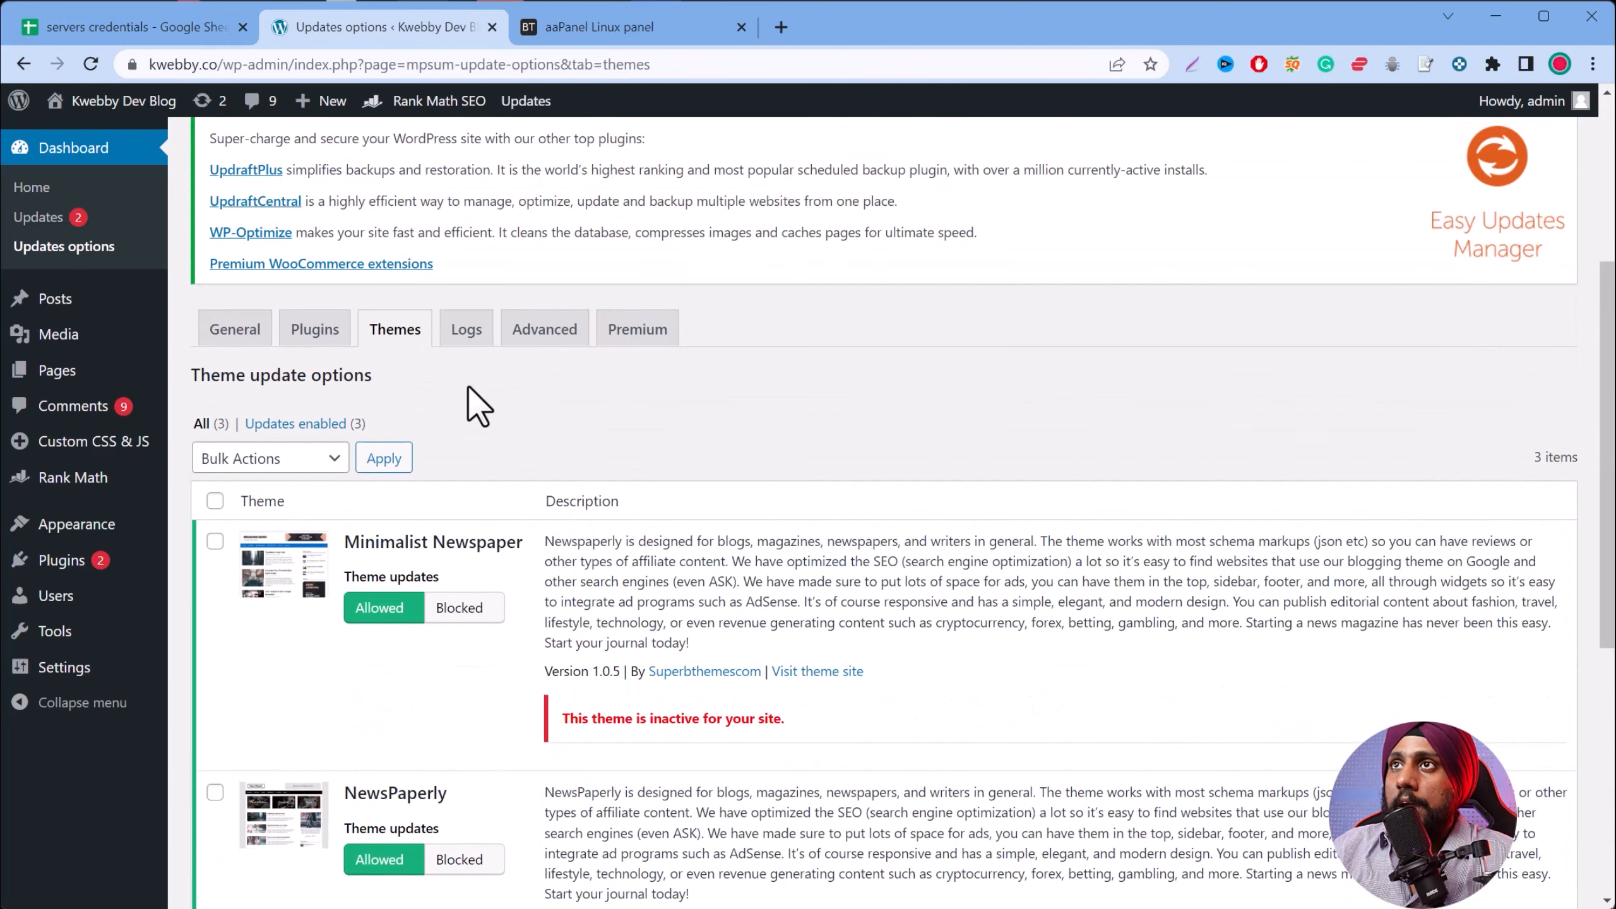
{"action": "left_click", "coordinate": [469, 329]}
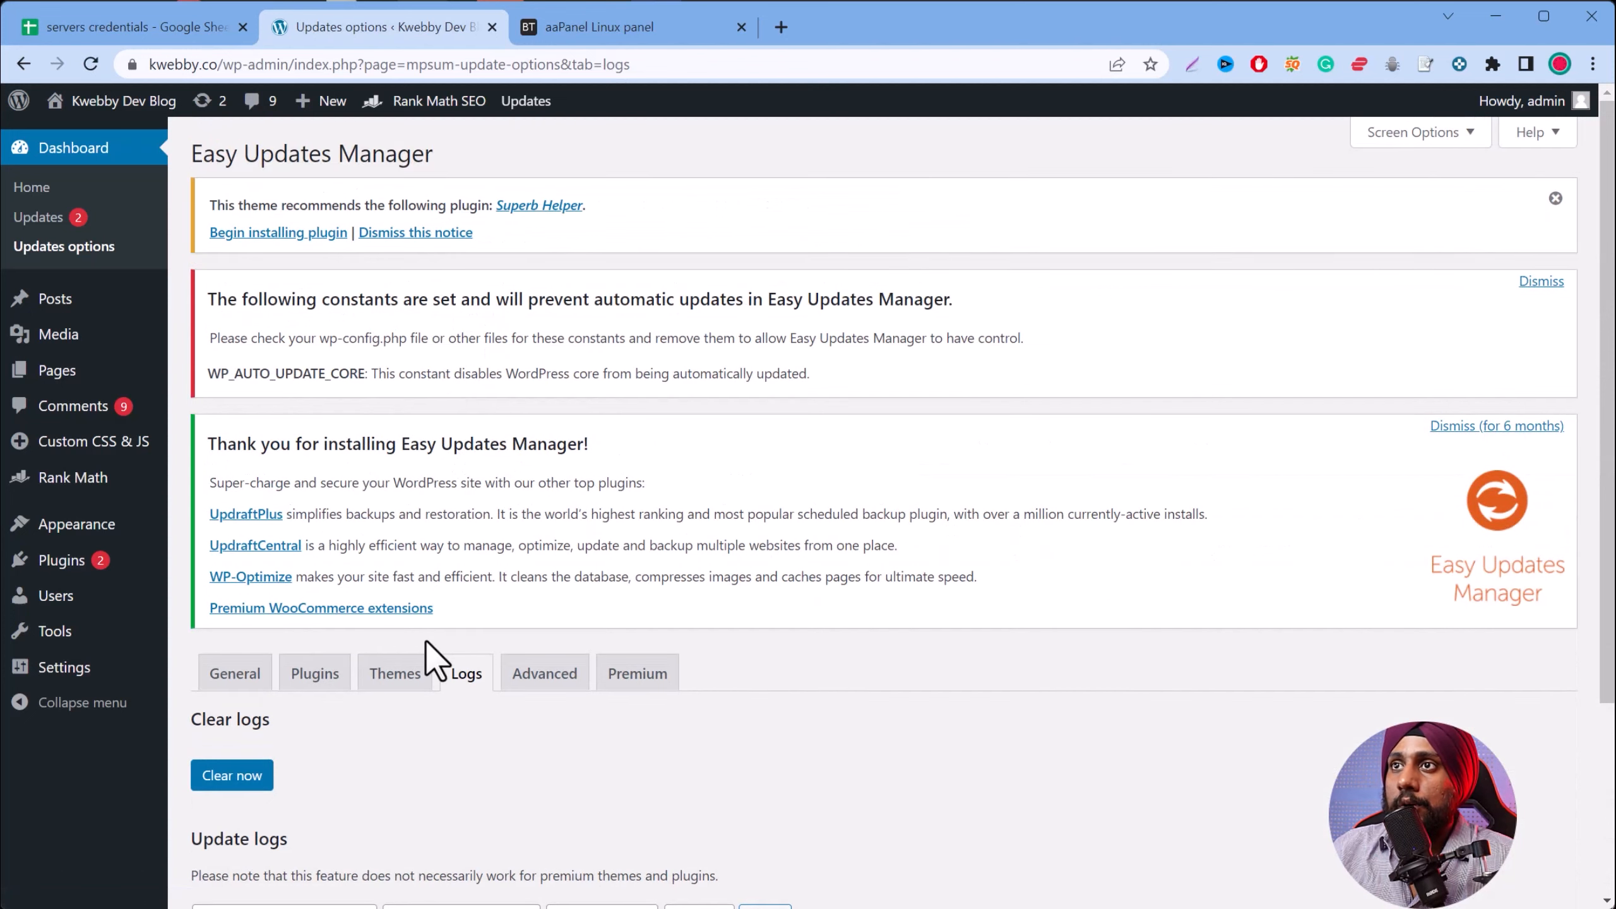
{"action": "scroll", "coordinate": [427, 641], "scroll_direction": "down", "scroll_amount": 3}
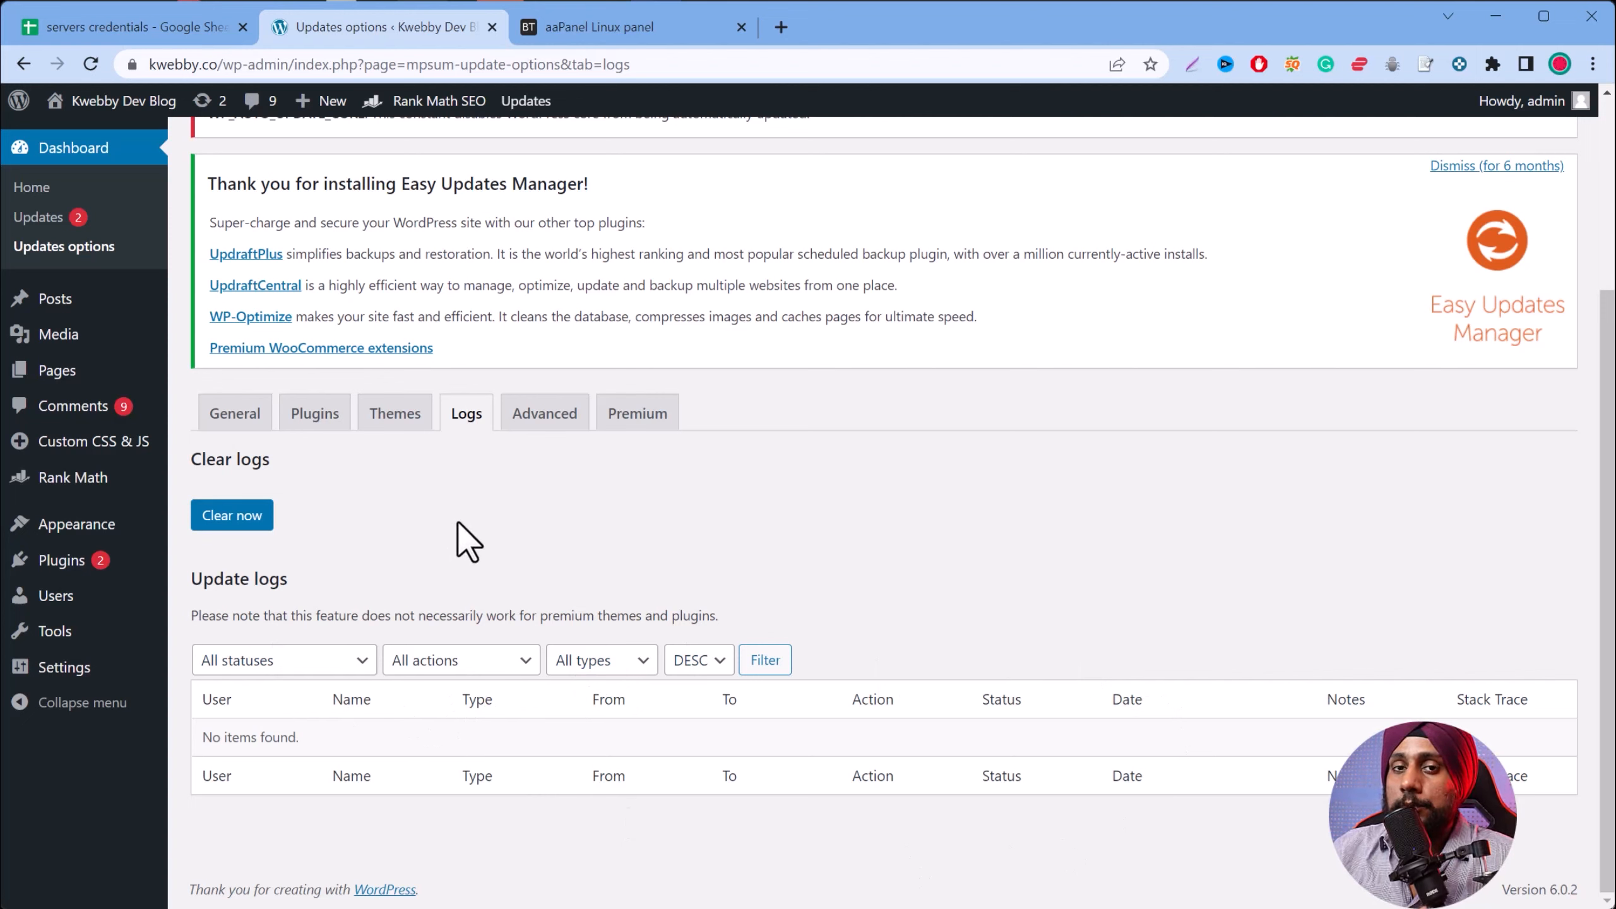
- Look through the advanced options for excluding users, forcing automatic updates, the admin bar menu display and resetting options
{"action": "left_click", "coordinate": [539, 428]}
{"action": "scroll", "coordinate": [351, 740], "scroll_direction": "down", "scroll_amount": 3}
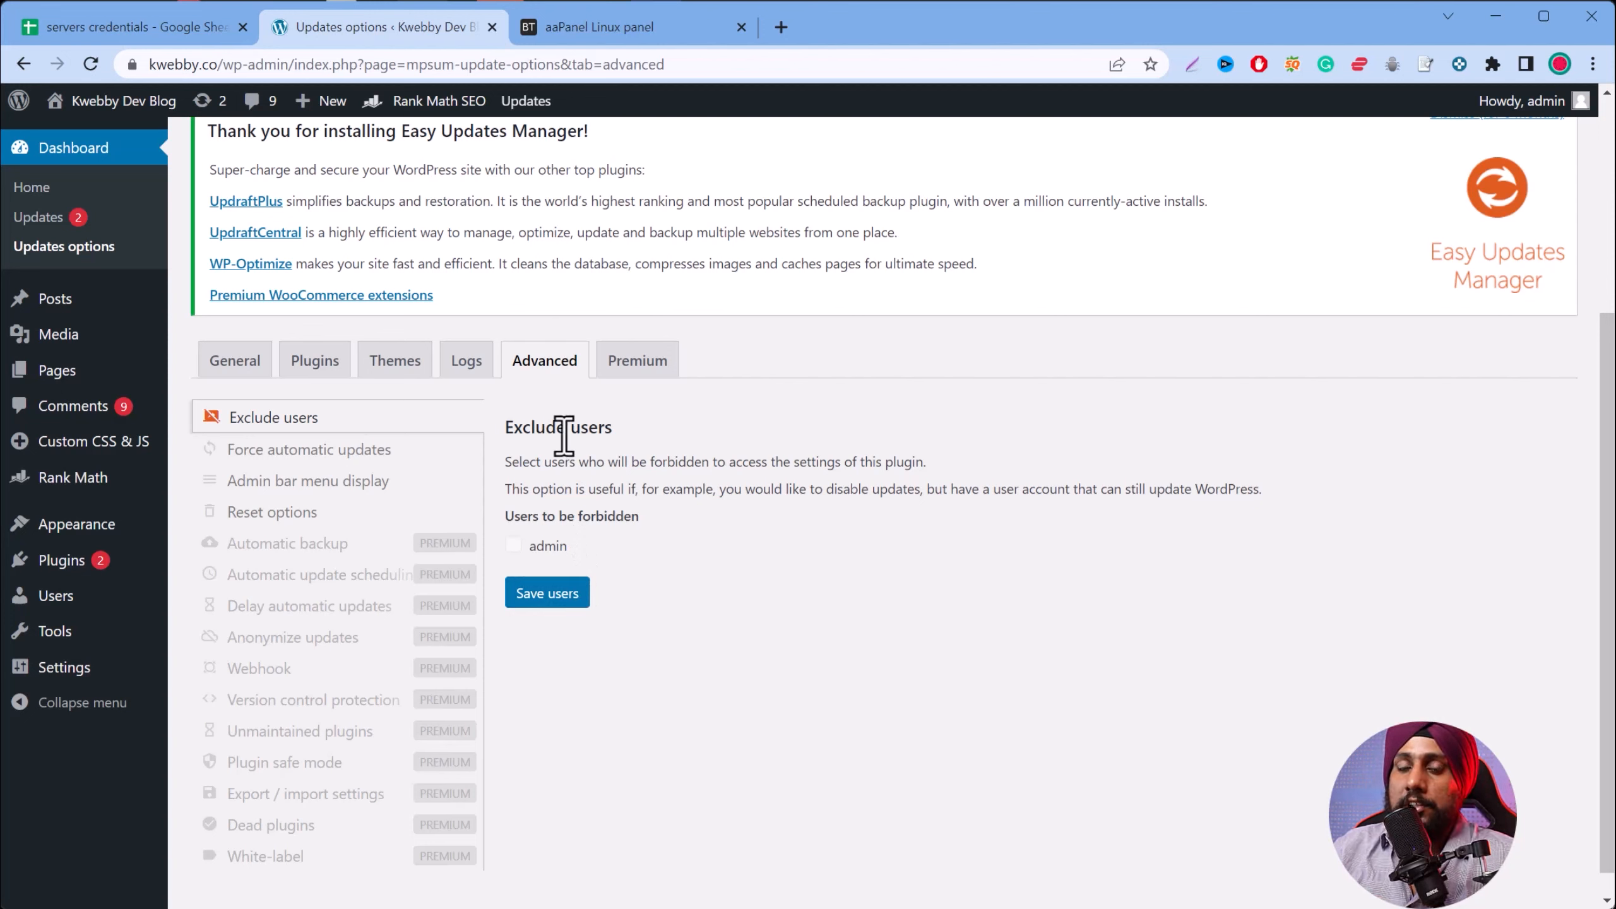
{"action": "left_click", "coordinate": [344, 453]}
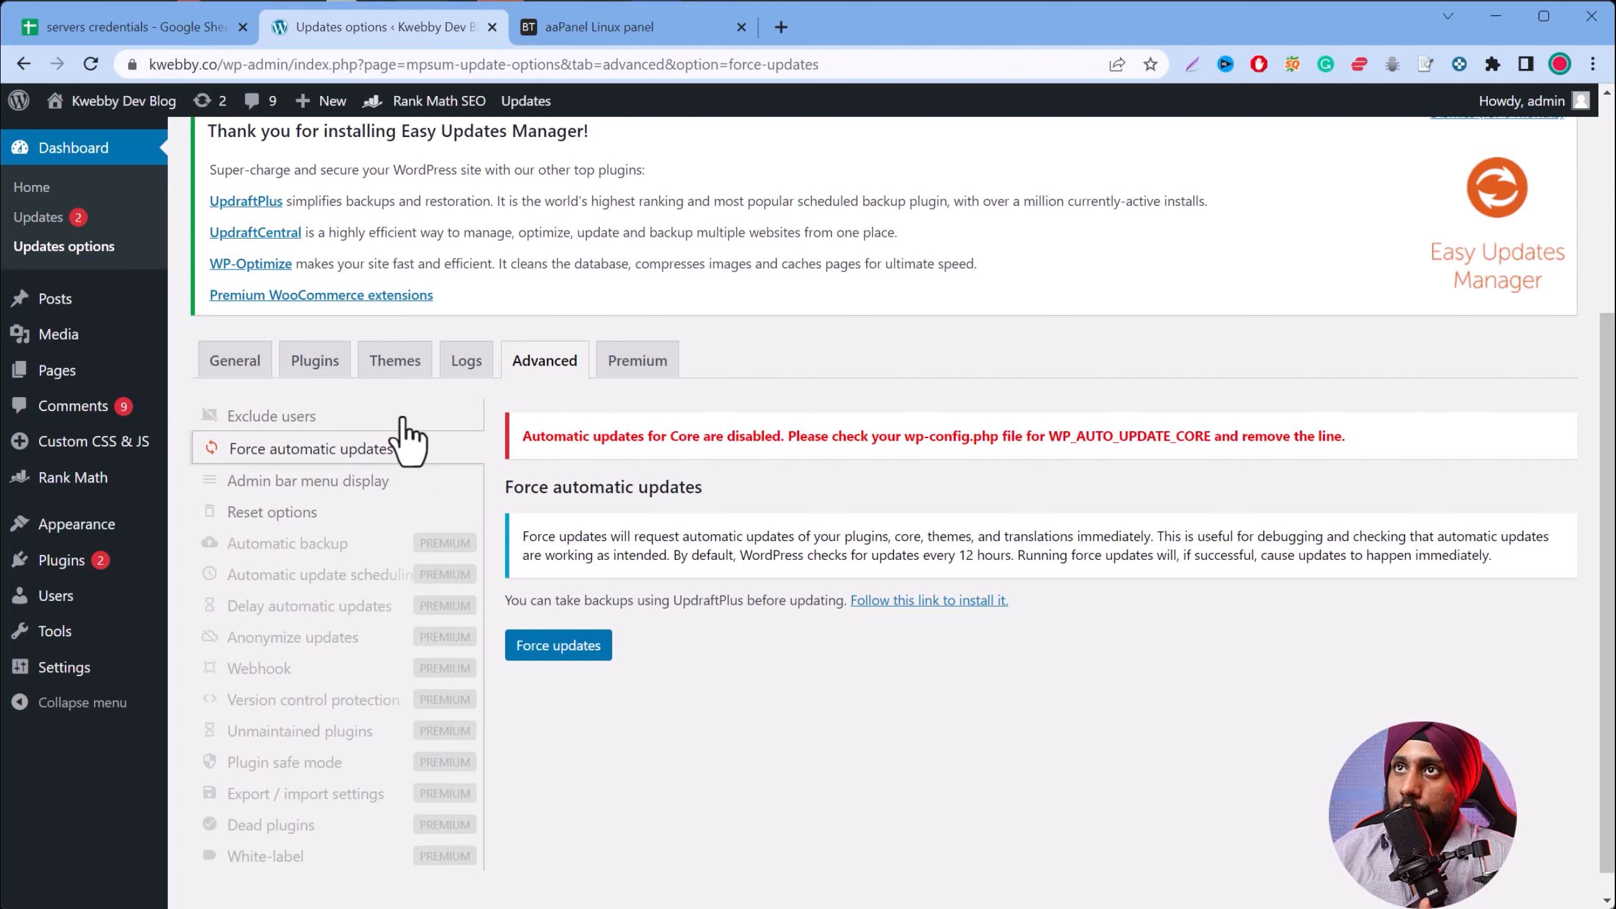
{"action": "left_click", "coordinate": [401, 482]}
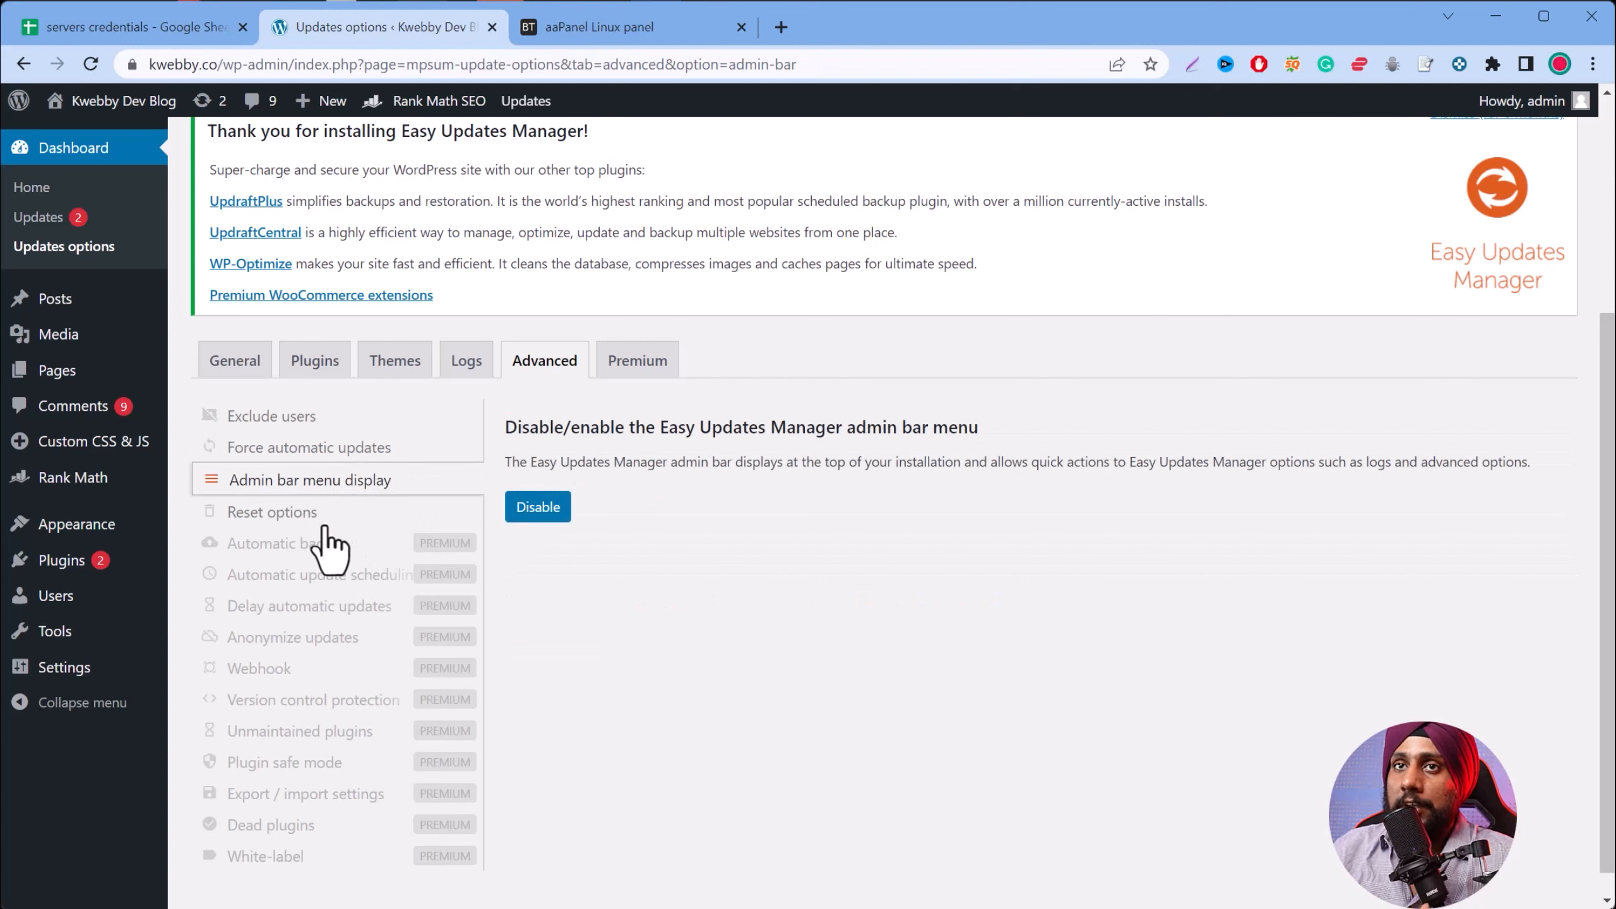
{"action": "mouse_move", "coordinate": [111, 113]}
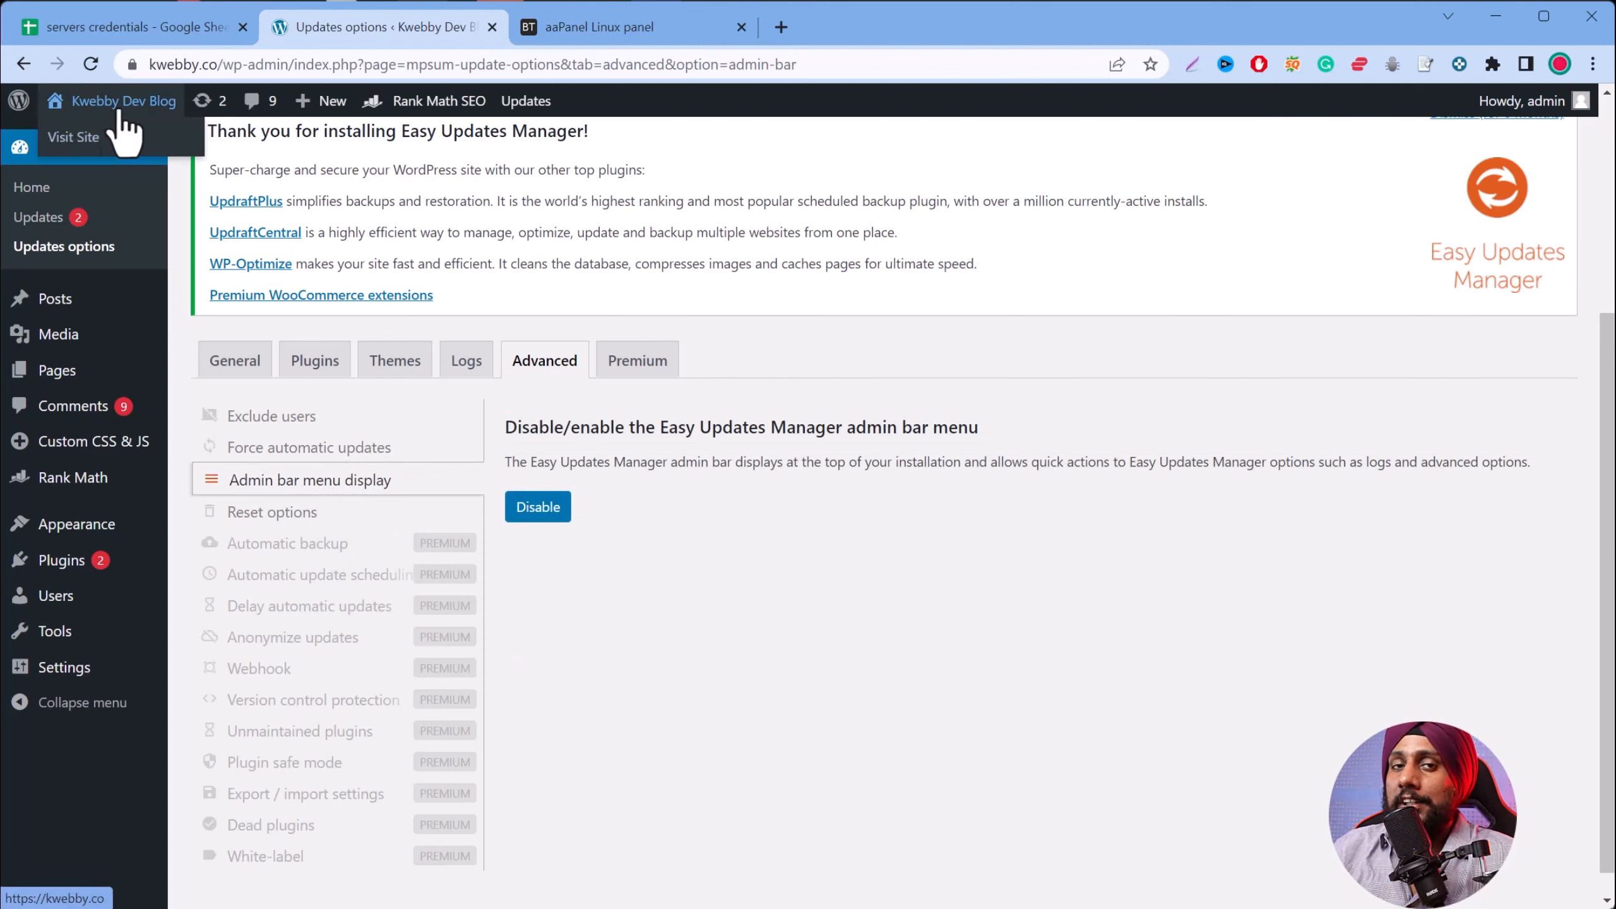
{"action": "left_click", "coordinate": [382, 506]}
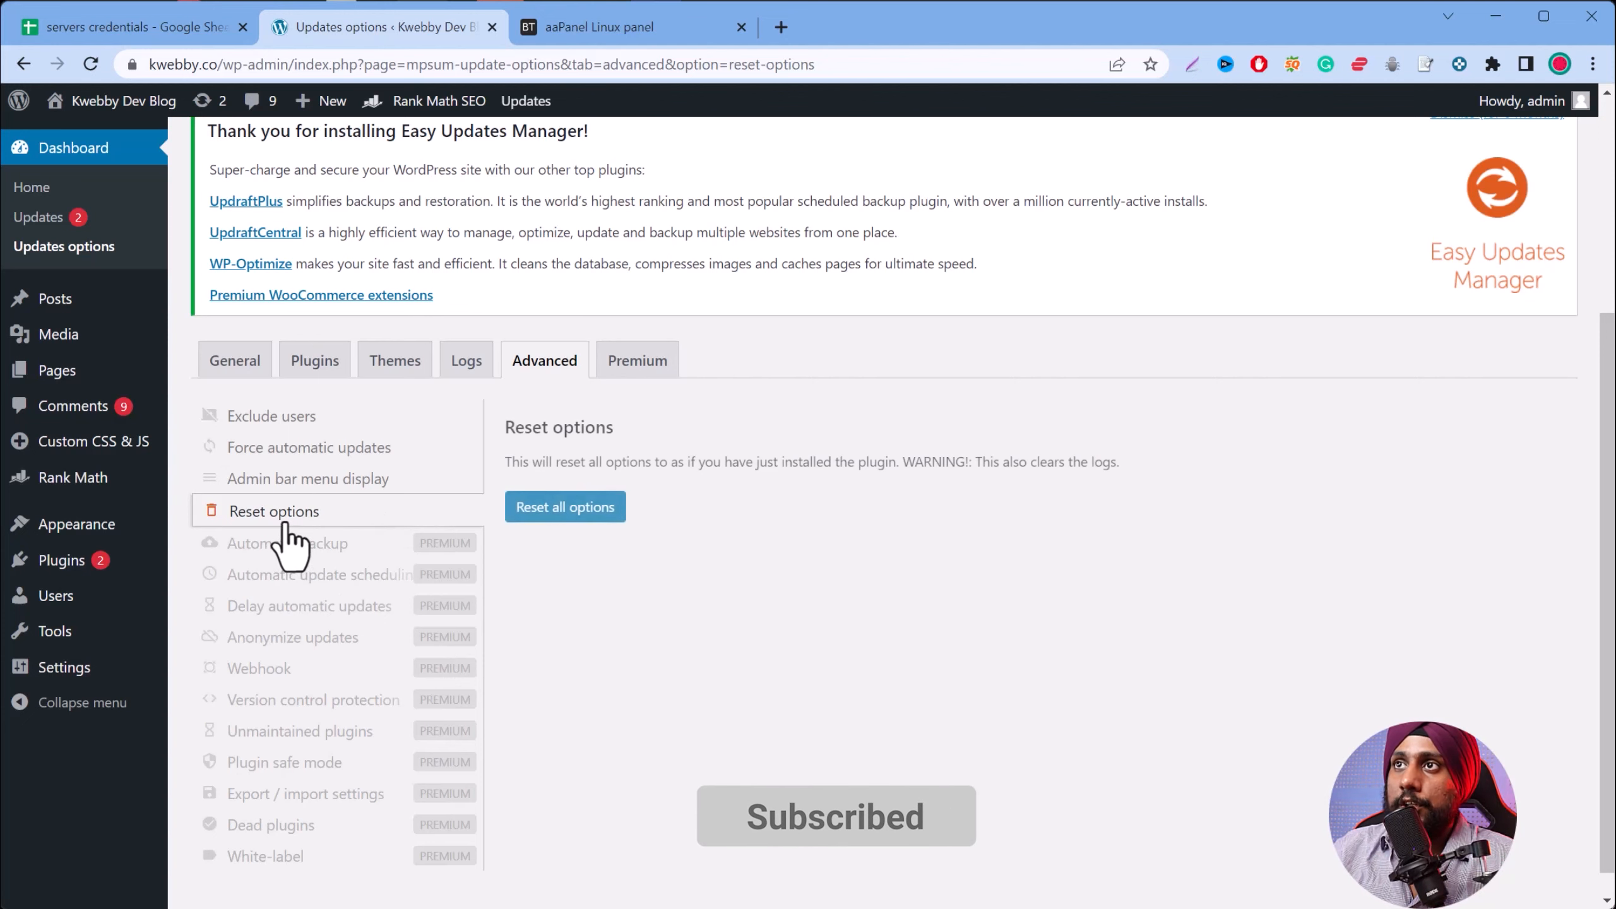
- View the premium previews for automatic backup and automatic update scheduling among the advanced options
{"action": "scroll", "coordinate": [581, 624], "scroll_direction": "down", "scroll_amount": 1}
{"action": "scroll", "coordinate": [581, 624], "scroll_direction": "down", "scroll_amount": 1}
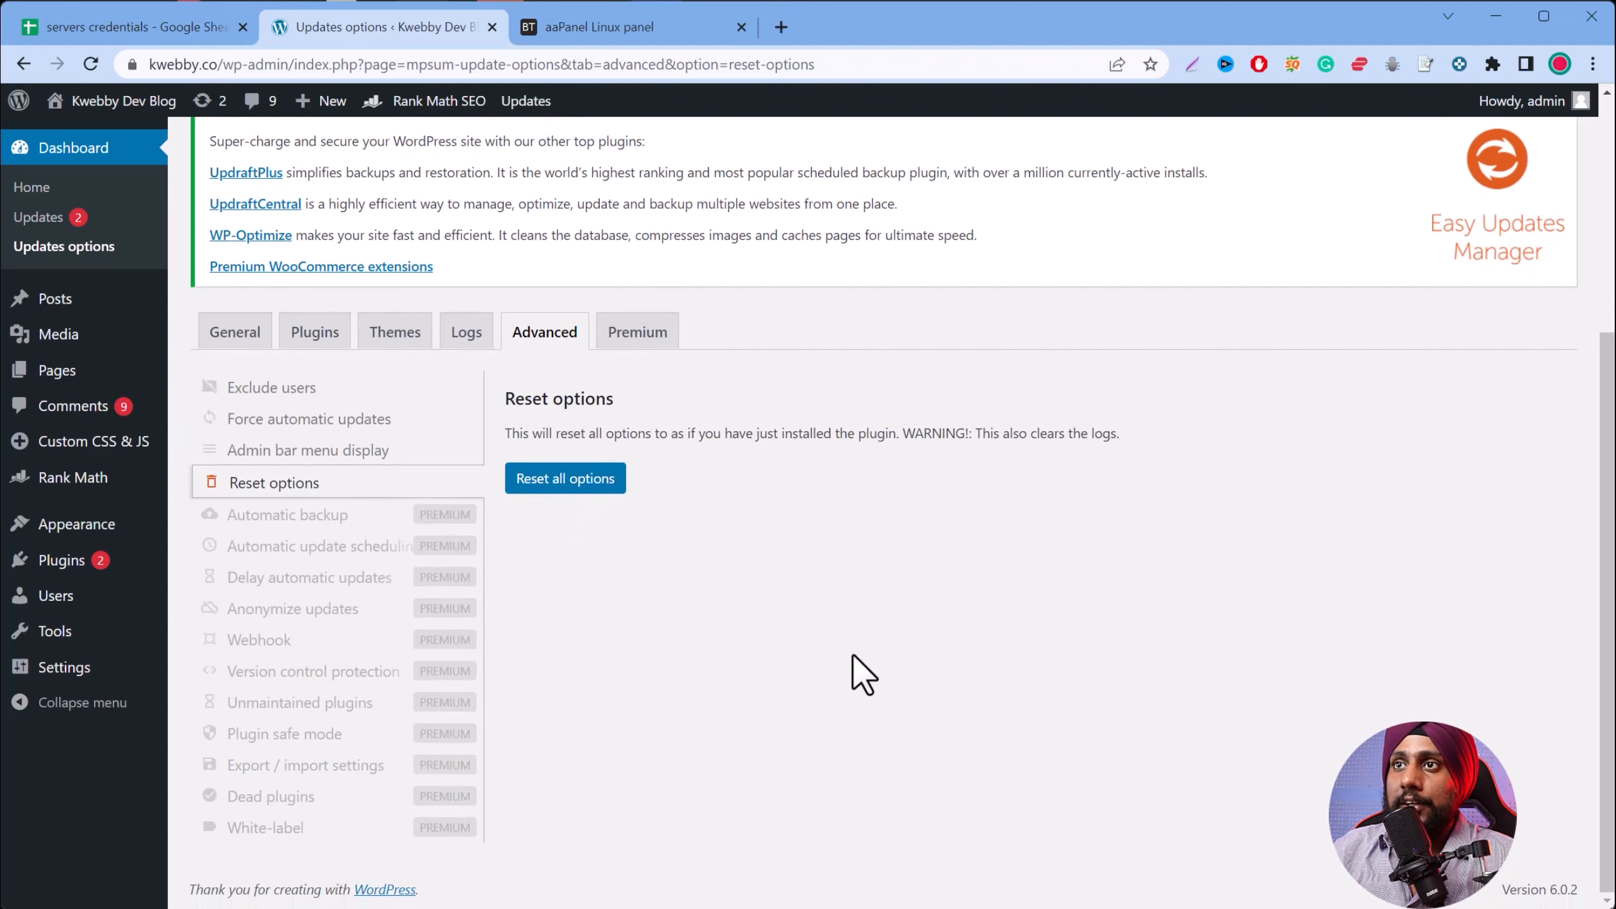
{"action": "left_click", "coordinate": [319, 517]}
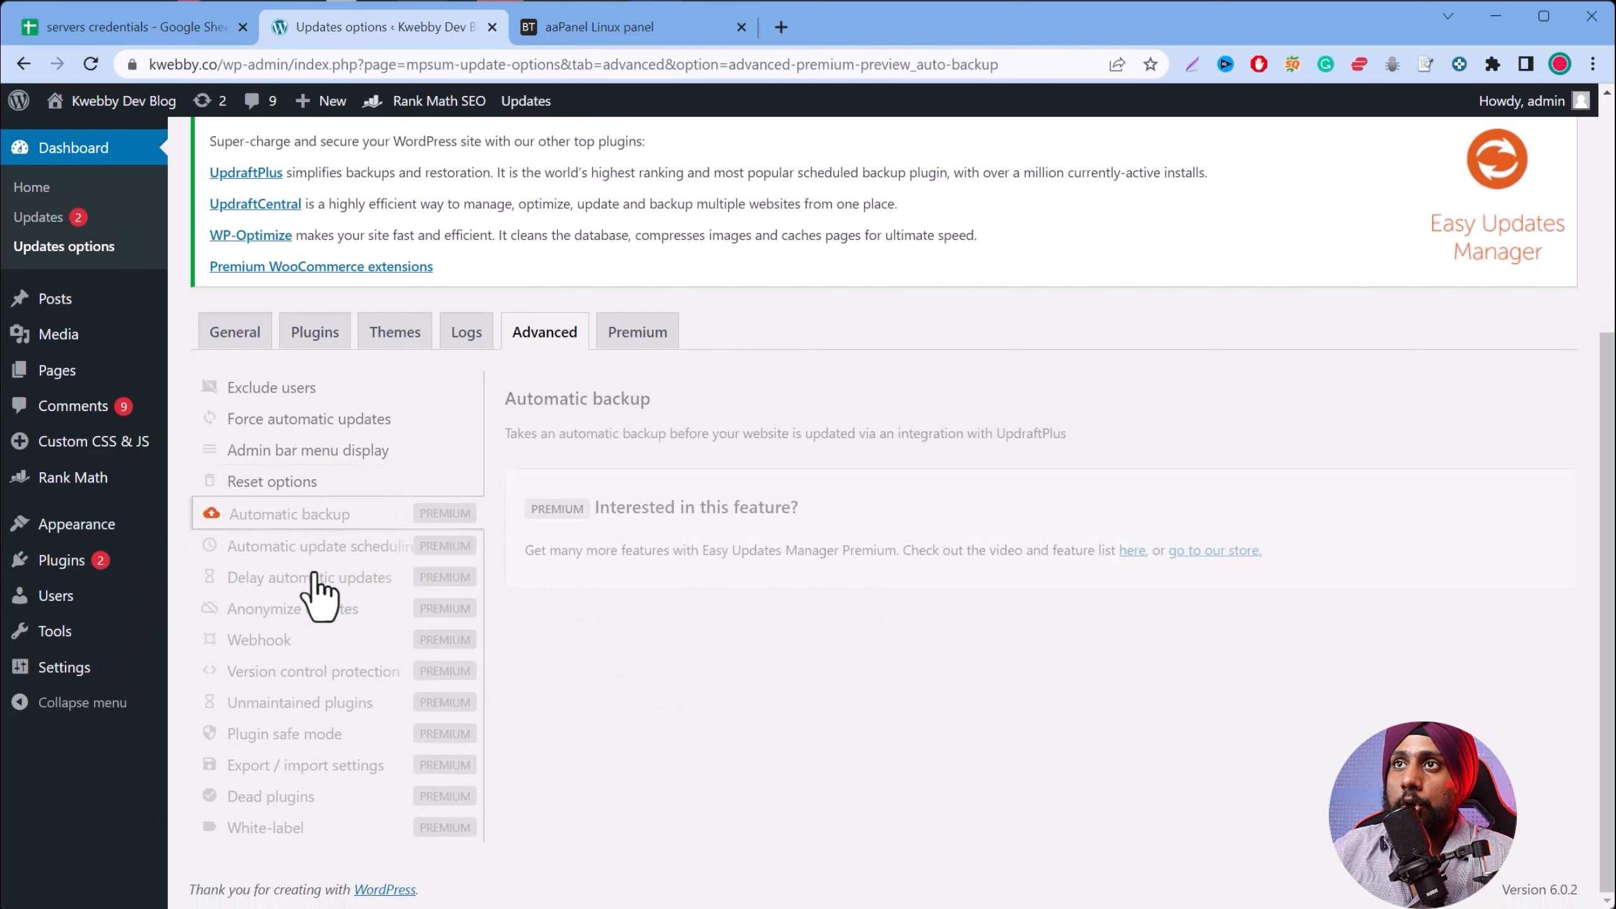
{"action": "left_click", "coordinate": [315, 551]}
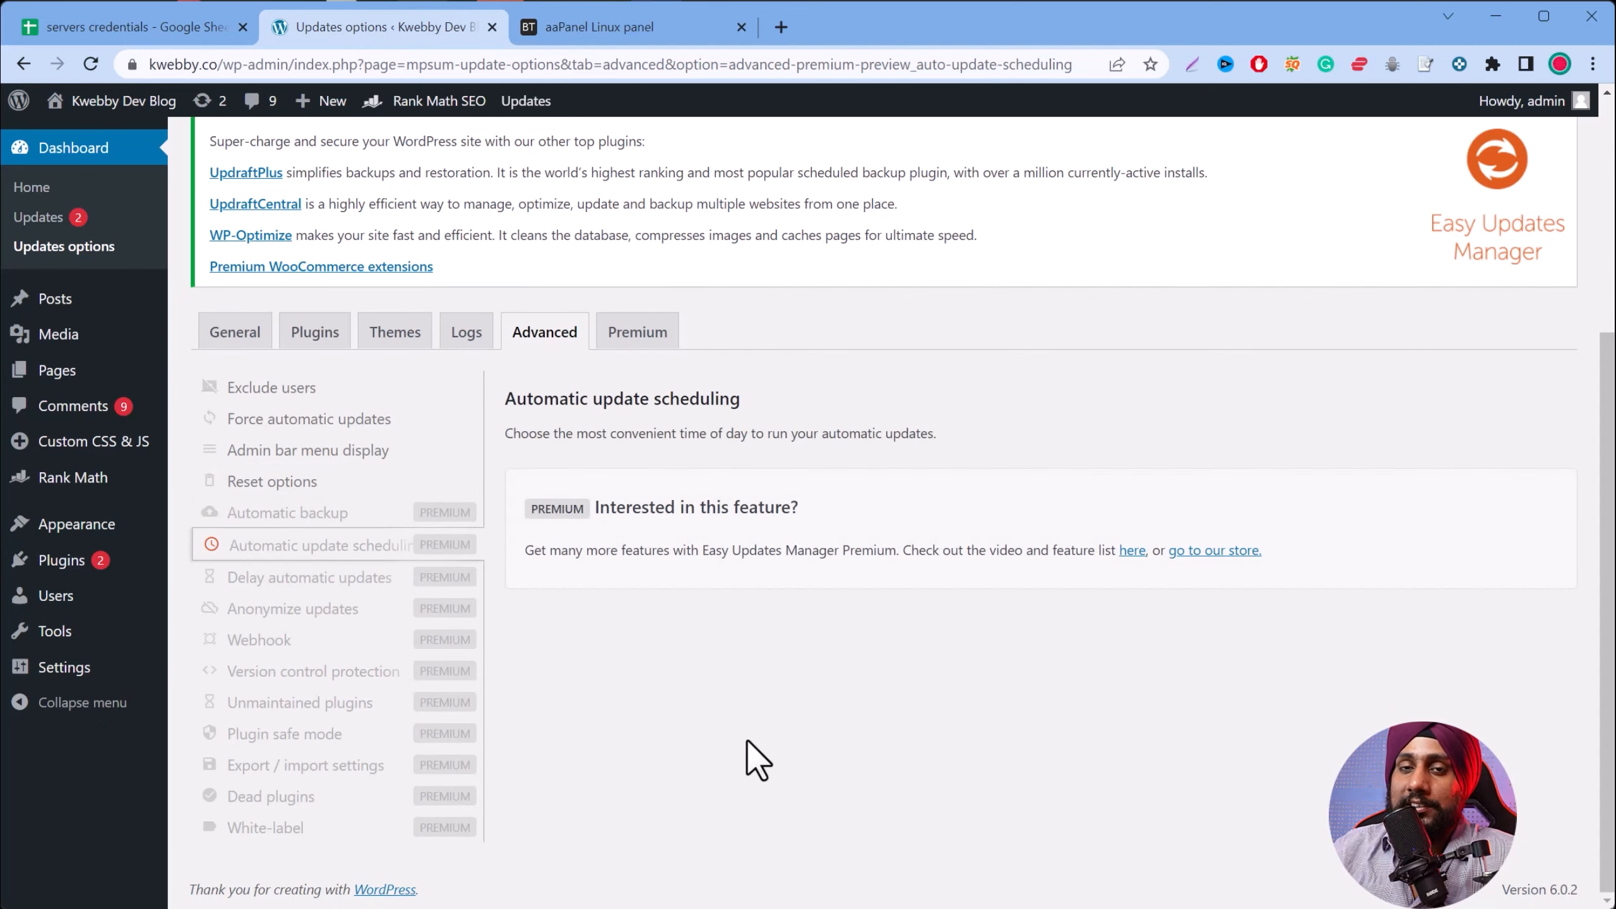
{"action": "scroll", "coordinate": [637, 726], "scroll_direction": "up", "scroll_amount": 2}
{"action": "scroll", "coordinate": [633, 712], "scroll_direction": "down", "scroll_amount": 2}
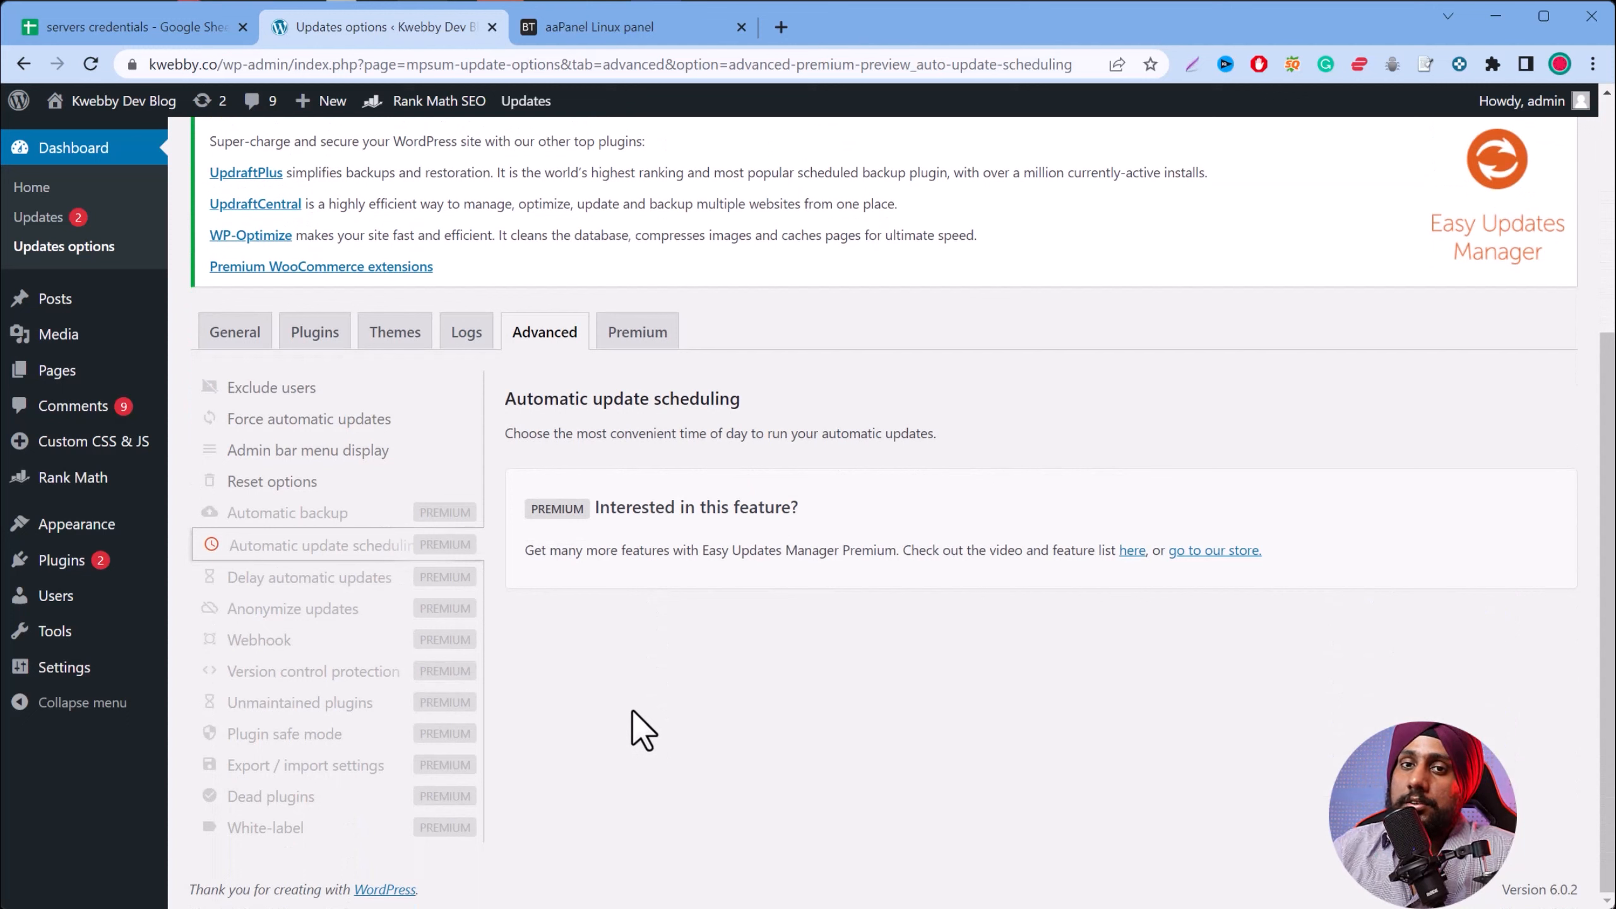